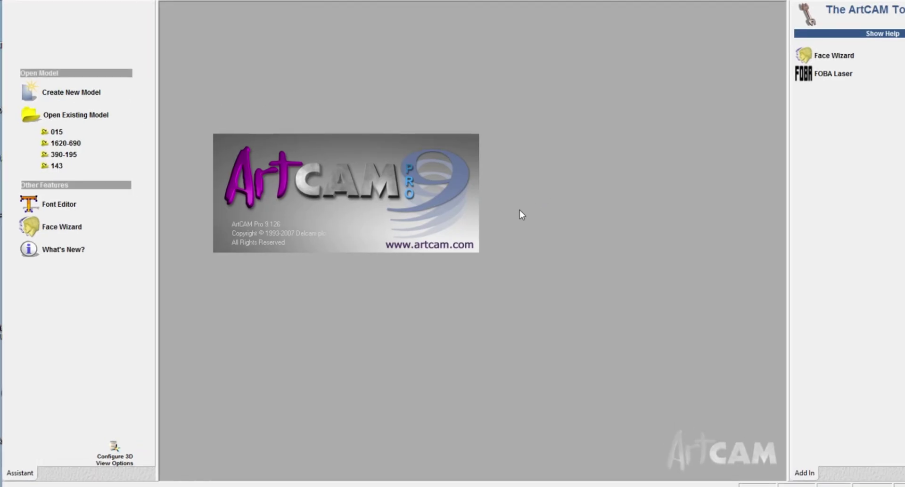
Create a new 600 x 600 mm model at 4000 x 4000 points and maximize the program window
left_click(86, 97)
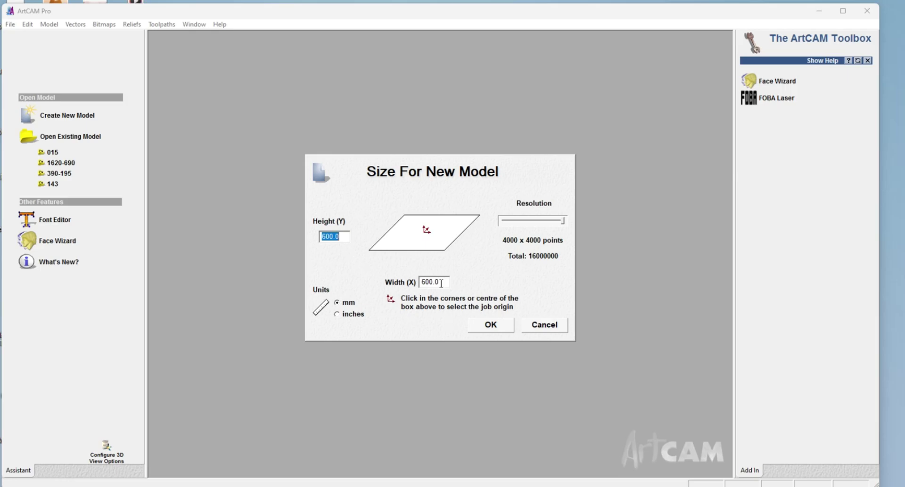
left_click(490, 326)
left_click(564, 42)
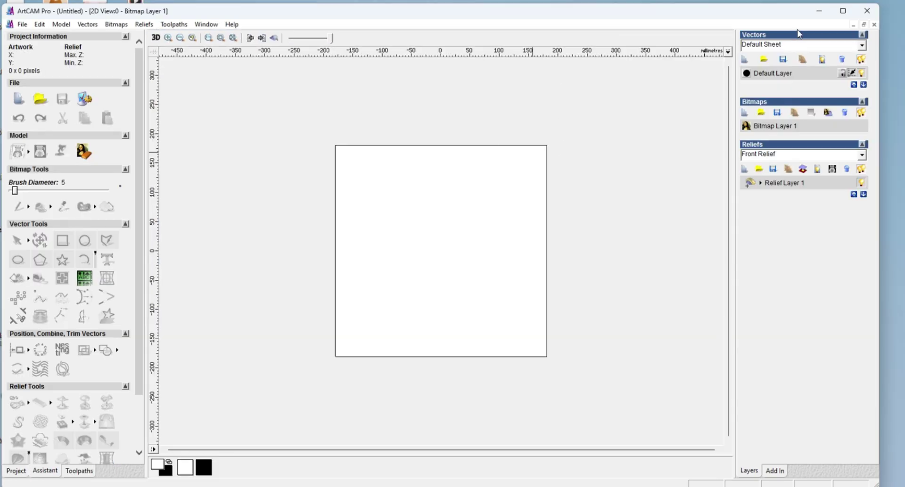
left_click(846, 11)
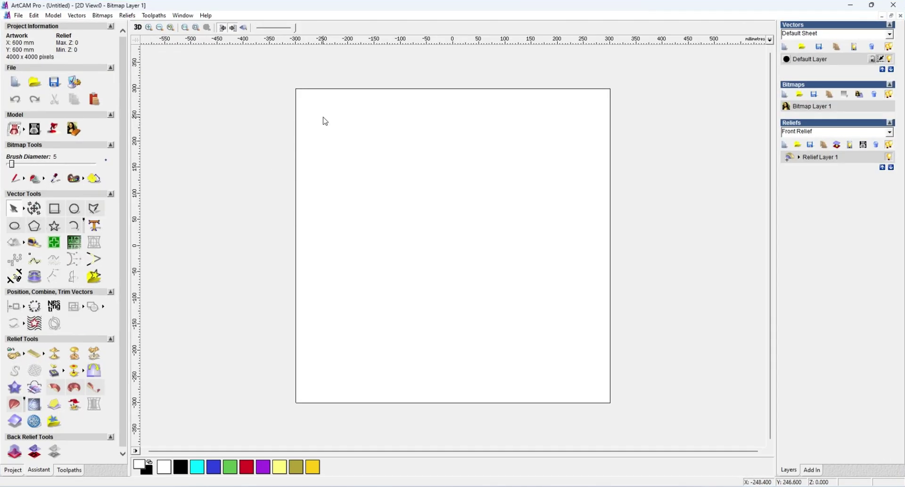
Draw a vertical polyline about 670 mm long and a horizontal one about 690 mm long, crossing near the page centre and overshooting its edges
left_click(95, 210)
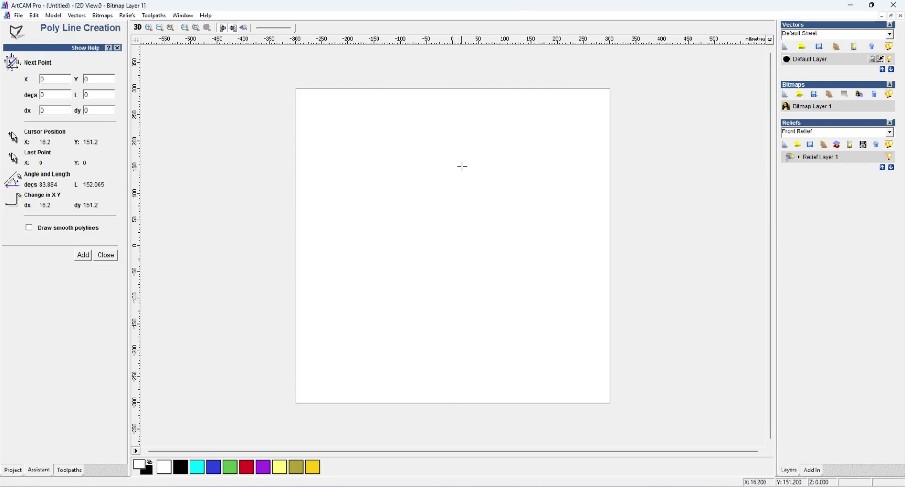
left_click(455, 69)
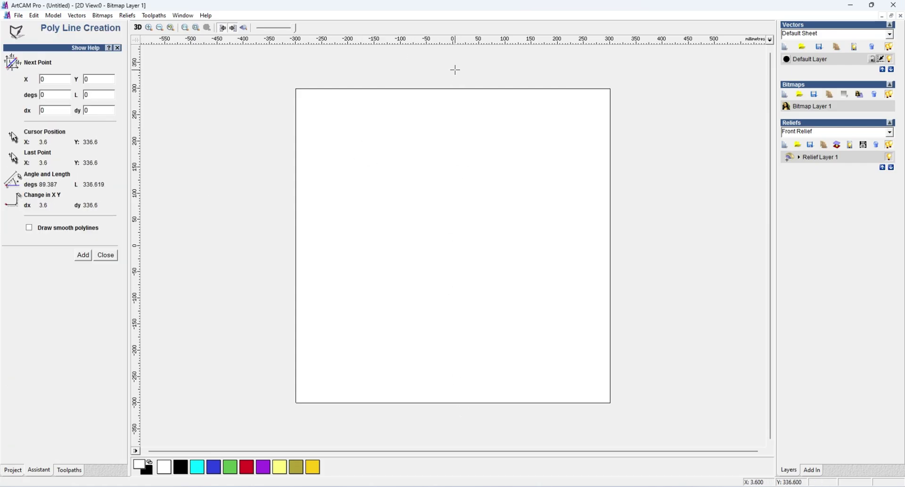
double_click(455, 420)
left_click(269, 231)
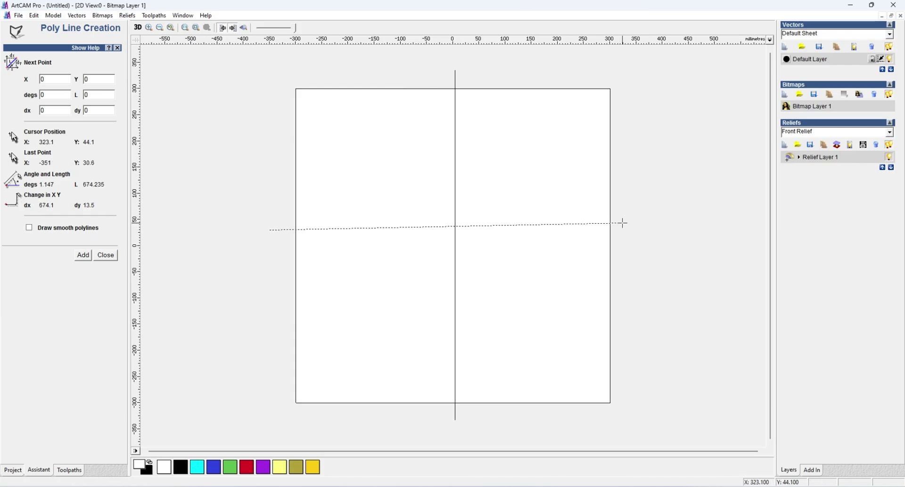
double_click(632, 231)
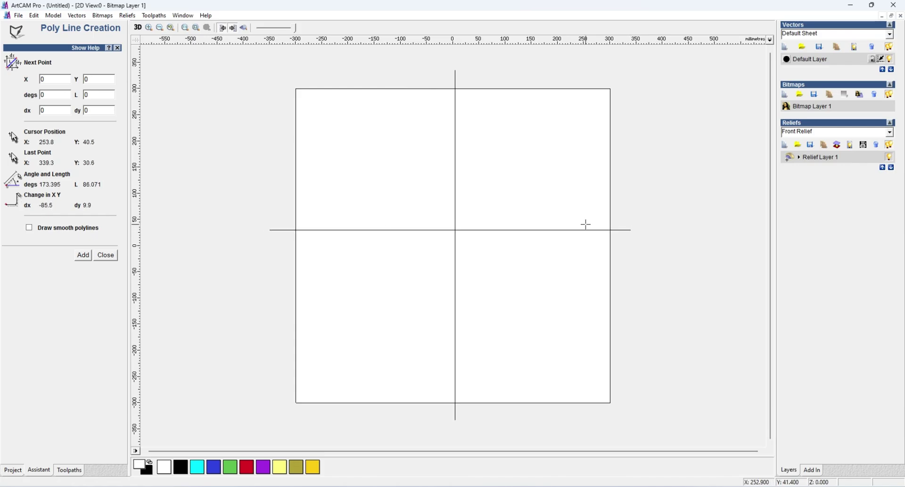
left_click(105, 255)
Centre the horizontal line and the vertical line on the page so that they cross at the origin
left_click(433, 231)
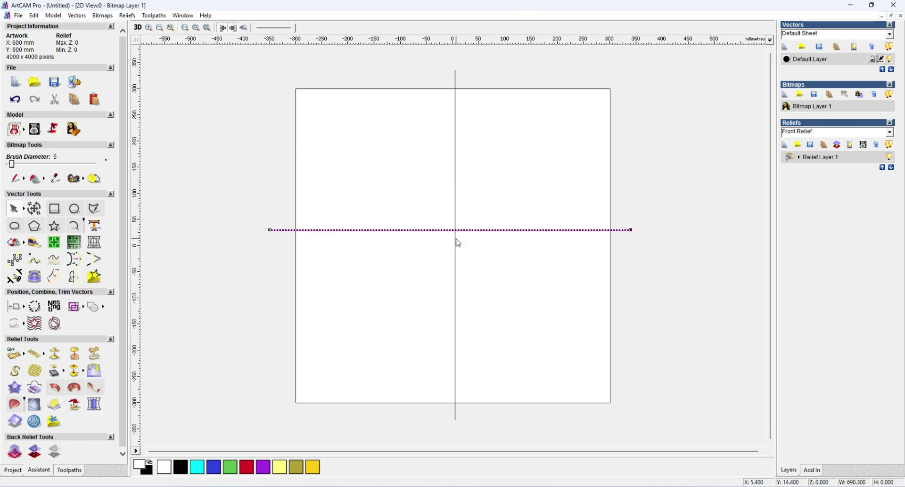
key("F9")
left_click(459, 269)
double_click(458, 269)
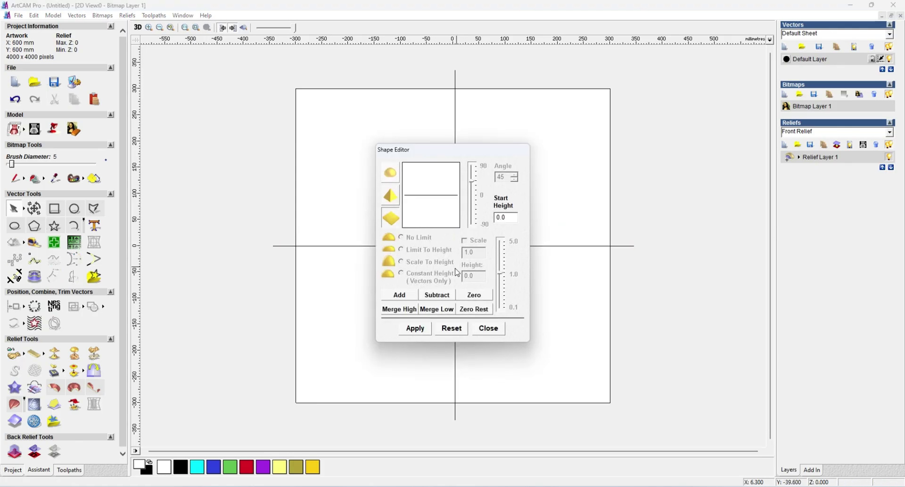
left_click(486, 328)
left_click(460, 286)
key("F9")
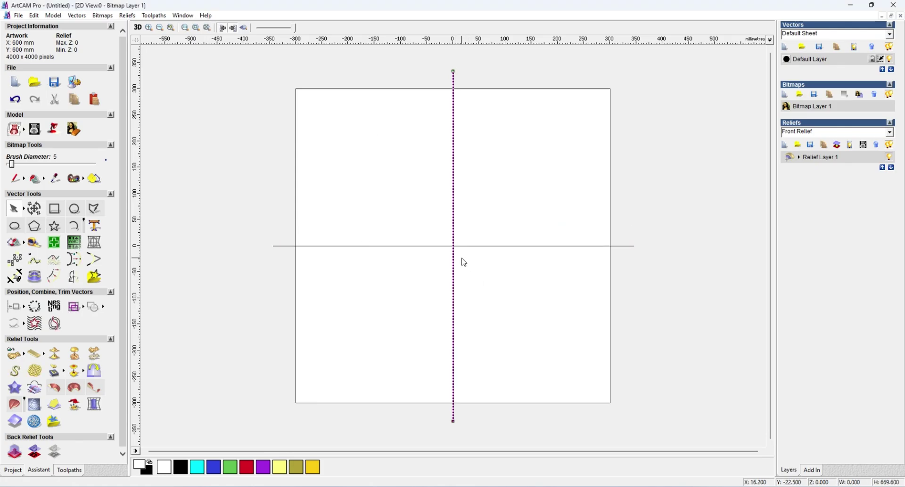
left_click(469, 250)
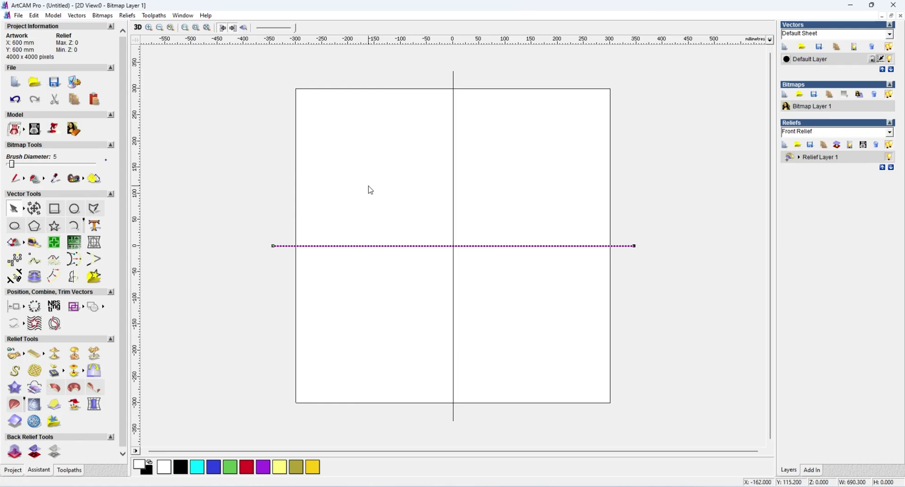
left_click(374, 253)
Draw a circle with a radius of about 30 mm, centred where the two guide lines cross
left_click(74, 209)
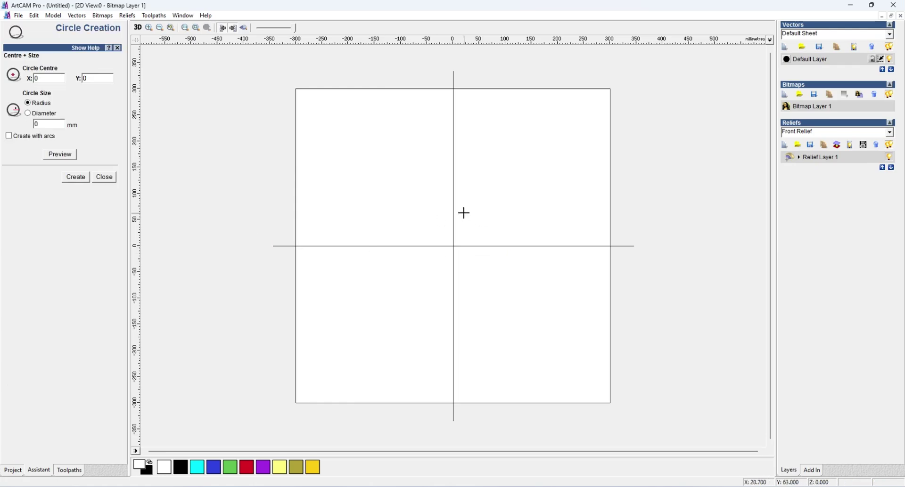
left_click_drag(454, 246, 469, 245)
left_click(75, 177)
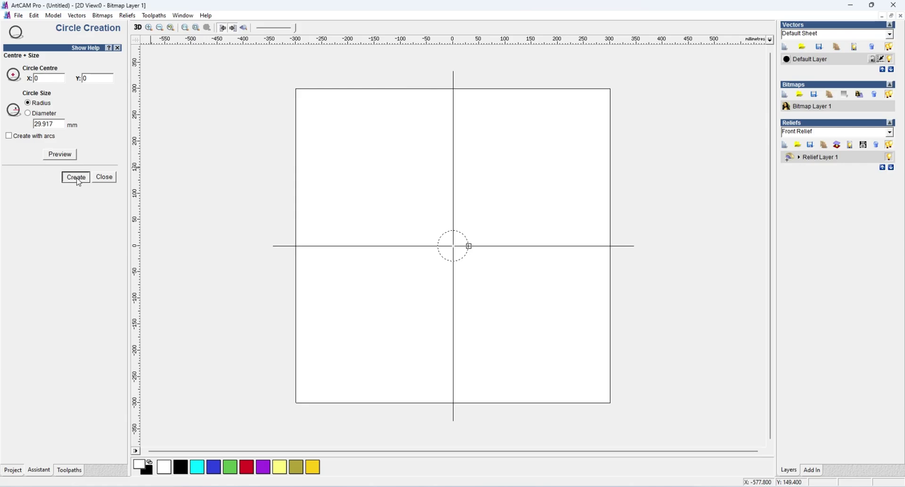
left_click(114, 178)
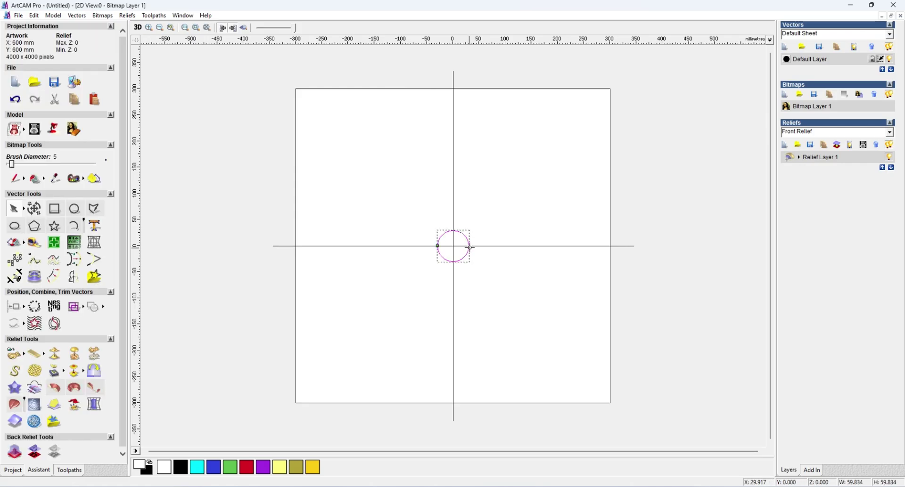
left_click(485, 224)
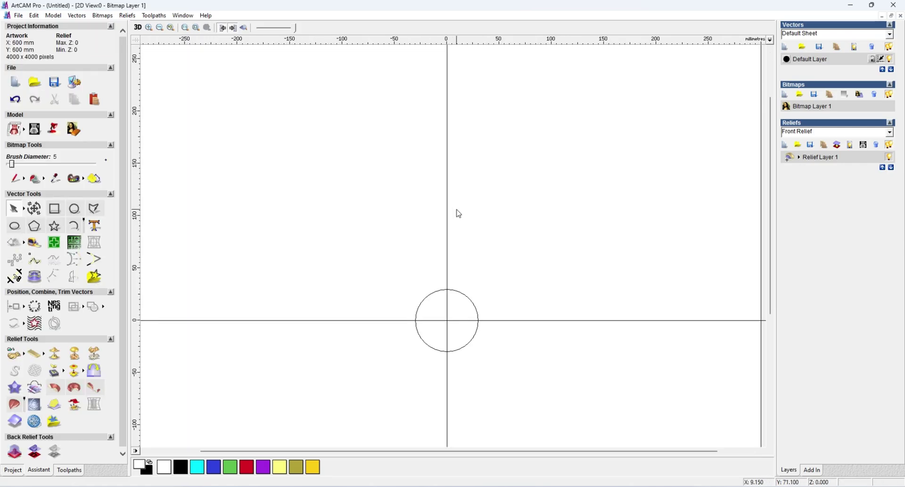
Rotate-copy the vertical line about the origin (0, 0) with 8 objects over a total of 360 degrees
scroll(466, 272, "up", 2)
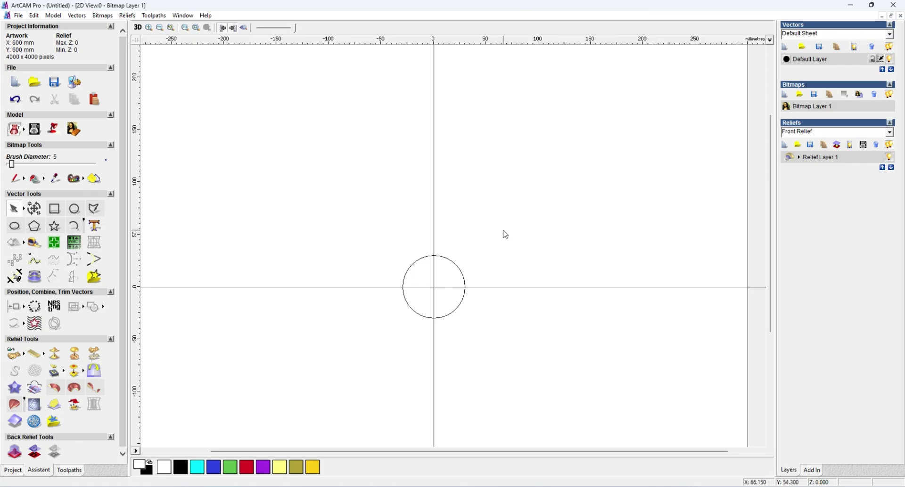
left_click(434, 235)
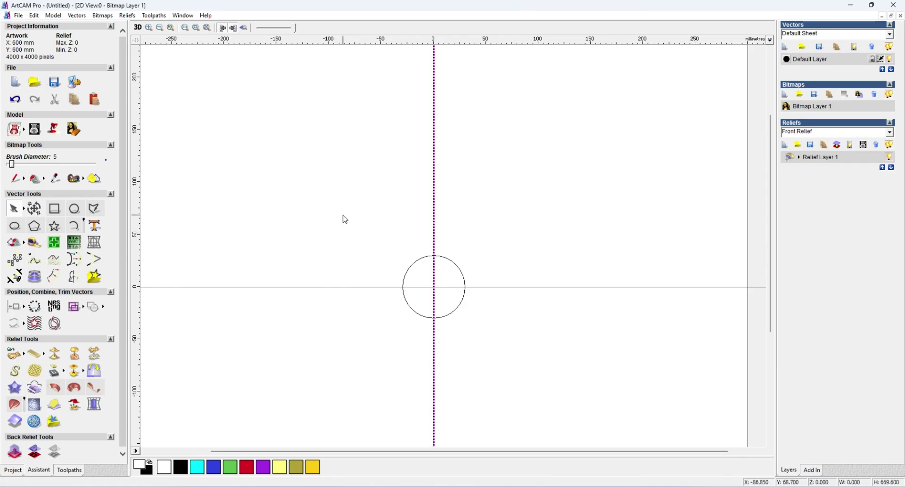
left_click(14, 263)
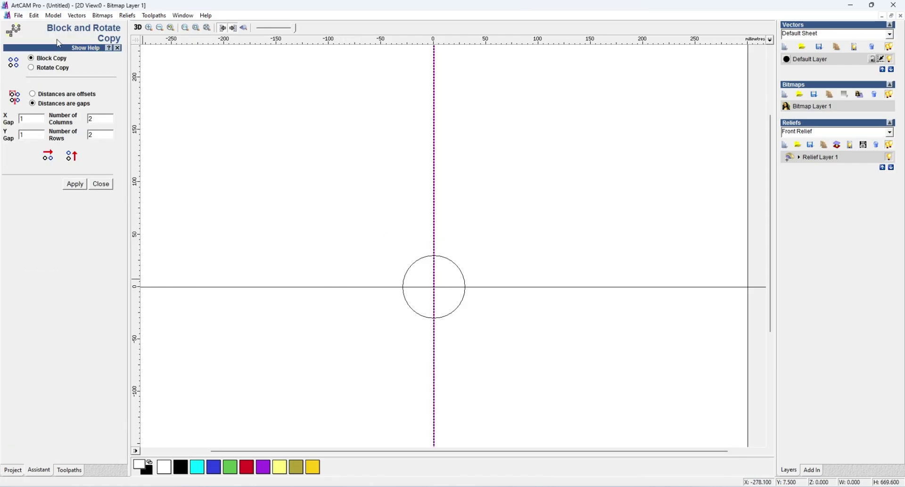
left_click(31, 68)
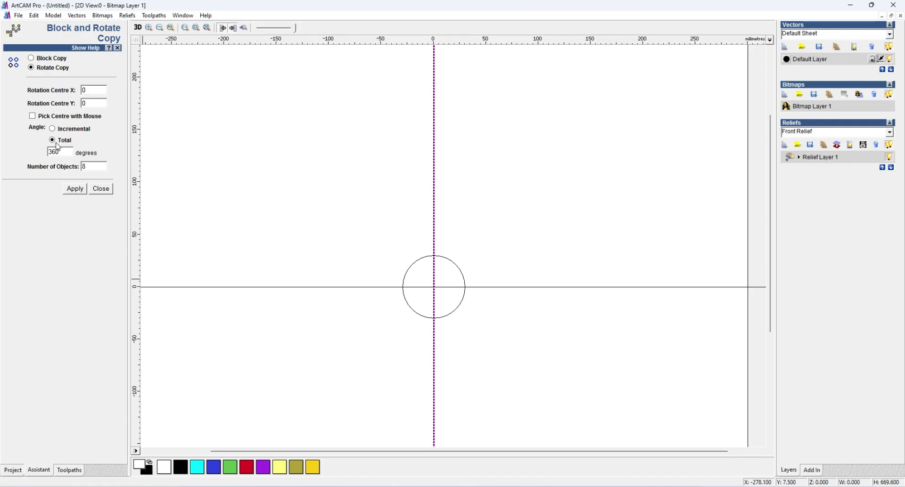
left_click_drag(61, 151, 45, 155)
left_click_drag(94, 167, 53, 169)
left_click(77, 188)
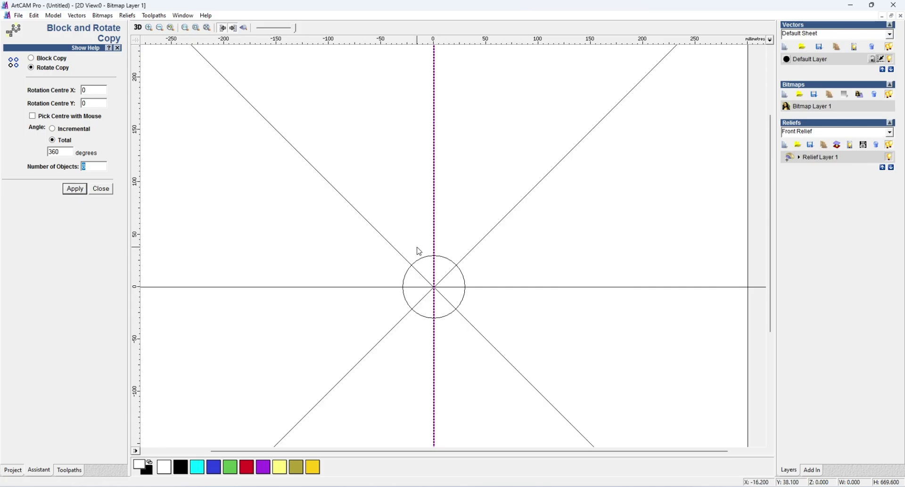
scroll(494, 243, "down", 3)
scroll(448, 238, "up", 2)
left_click(428, 189)
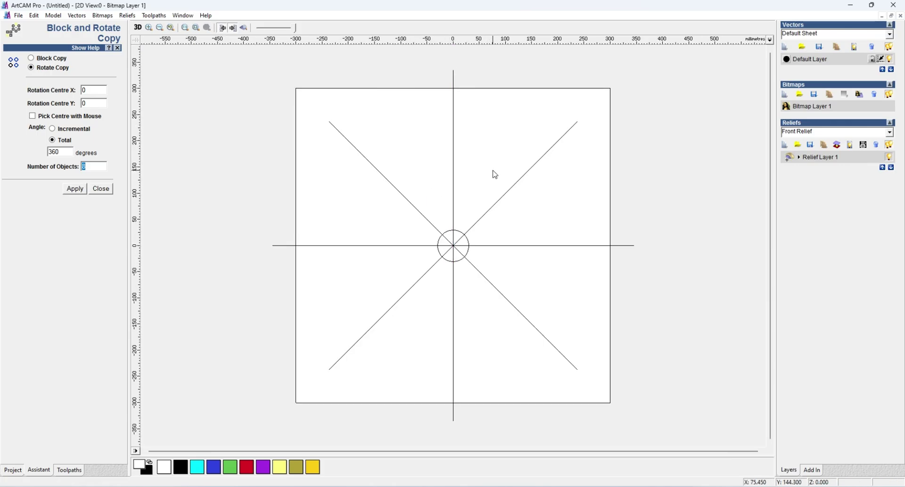
left_click(100, 189)
Rotate one copy of the upper-left to lower-right diagonal line about its centre, halfway toward the vertical line
left_click(424, 218)
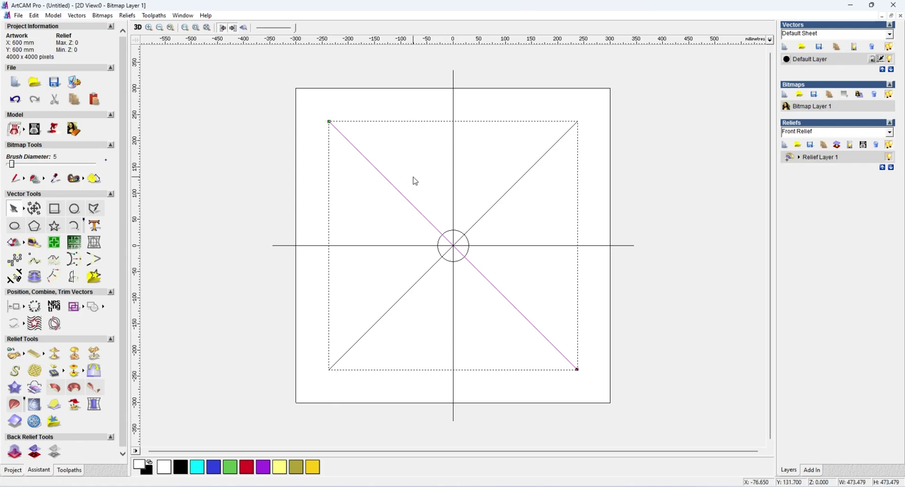
left_click(409, 172)
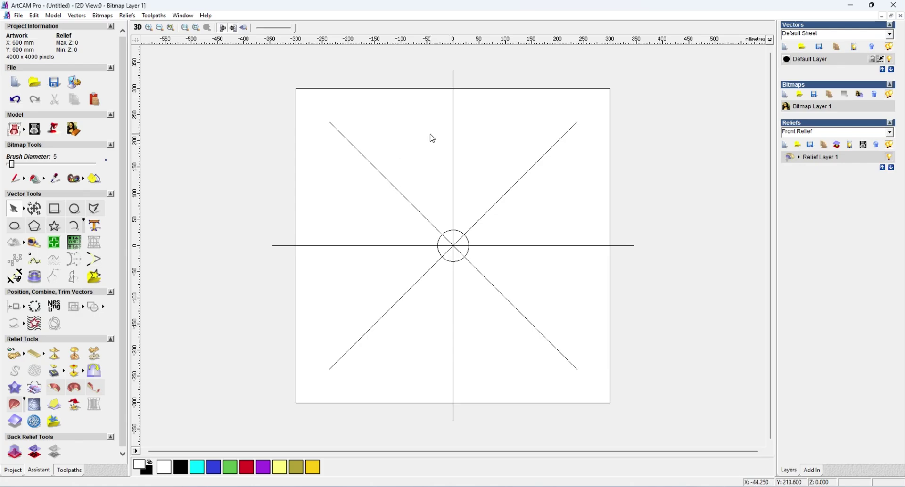
left_click(410, 203)
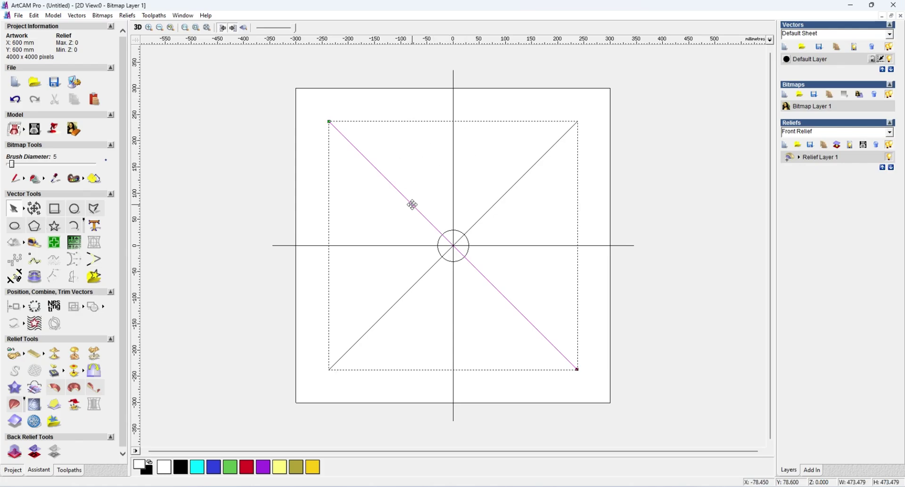
left_click(432, 159)
left_click(423, 215)
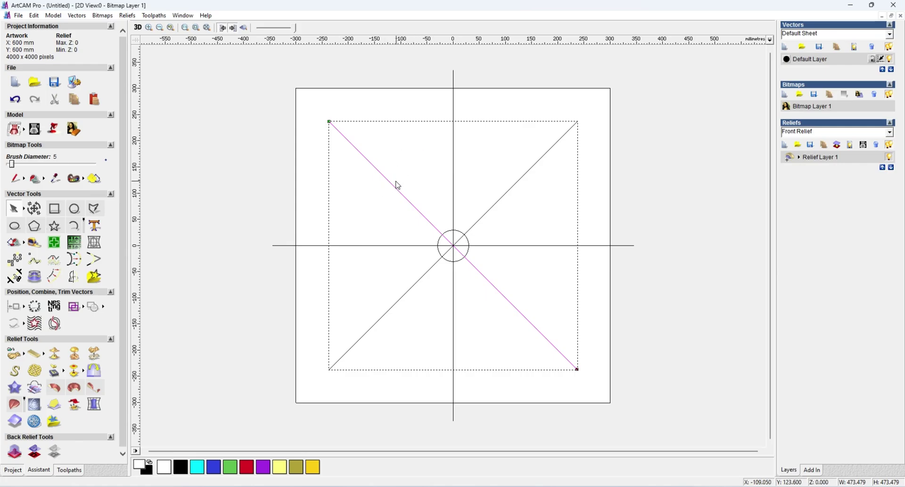
key("ctrl+t")
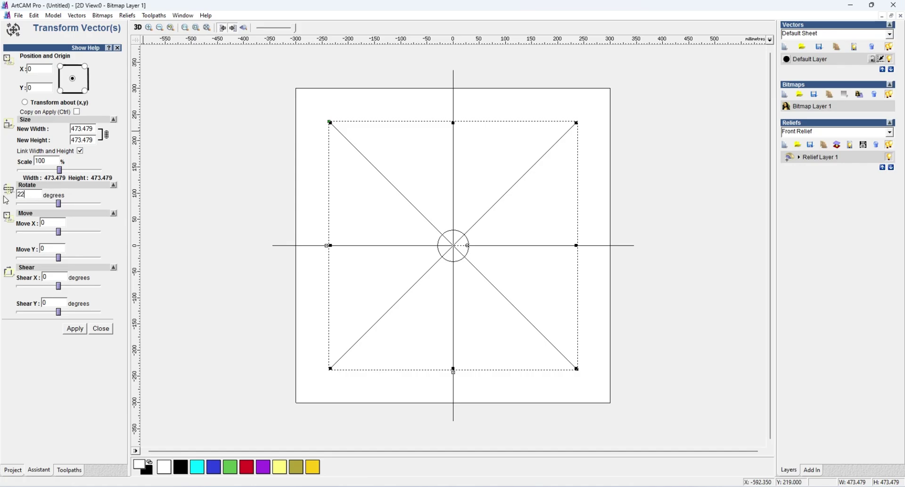
left_click(75, 329)
left_click(101, 329)
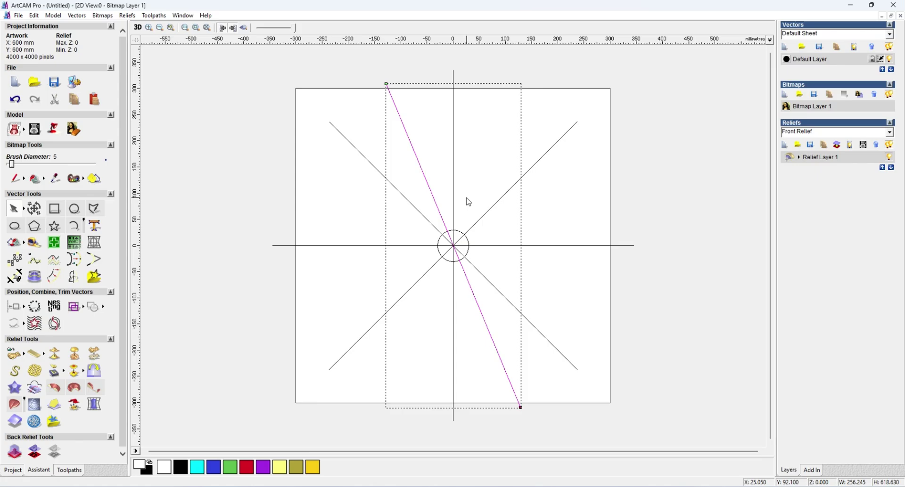
left_click(470, 144)
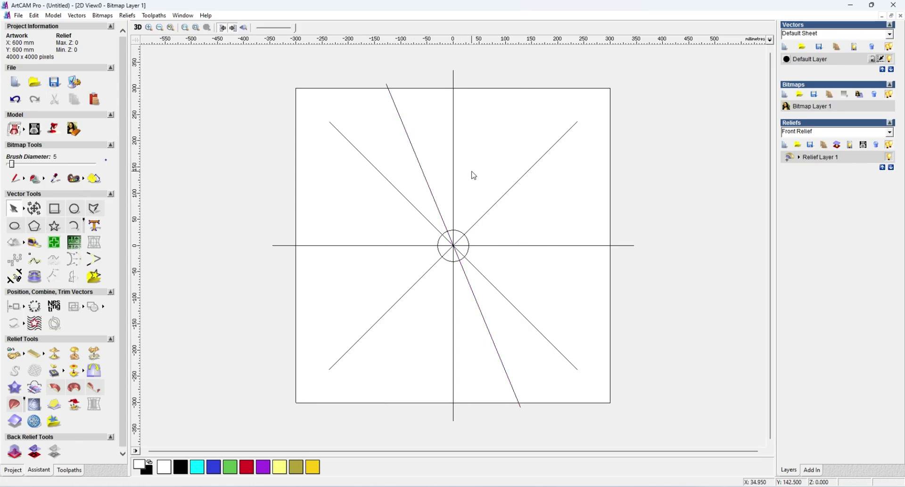
Draw an arc from the vertical line to the slanted guide and a straight line down to the circle, about 58 x 143 mm overall
scroll(494, 160, "up", 2)
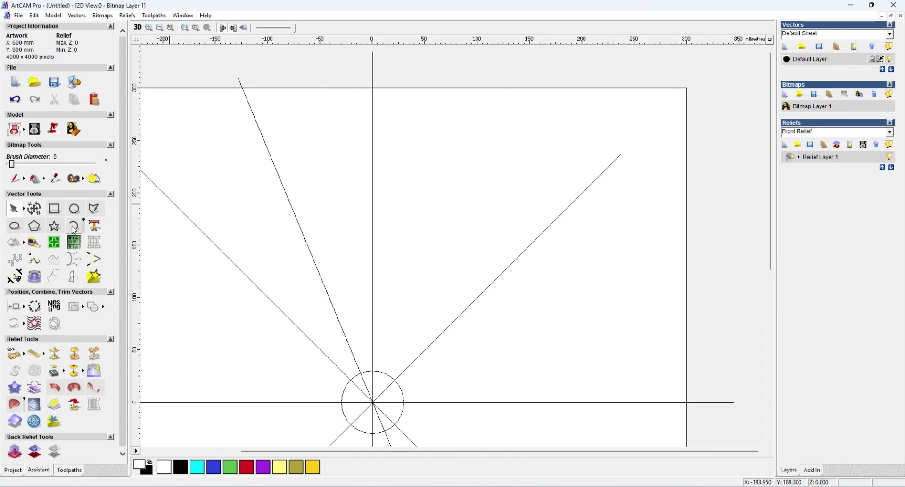
left_click(74, 227)
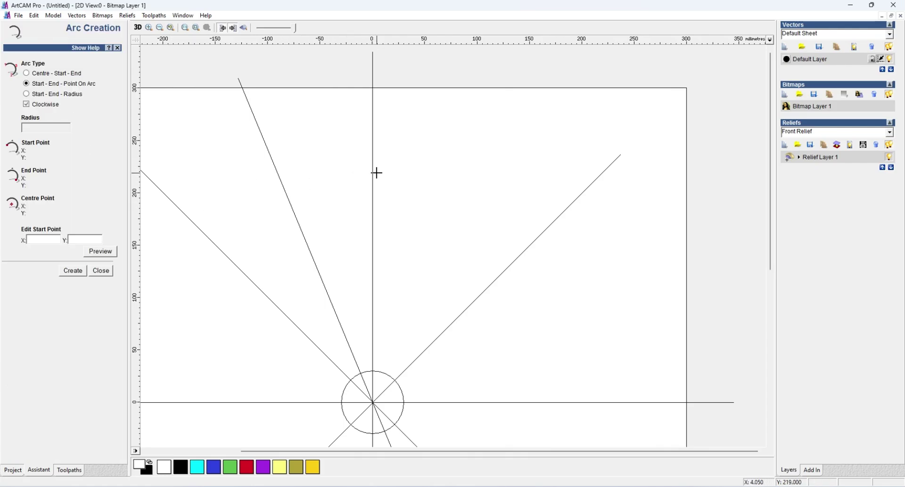
left_click(376, 234)
Join the arc and the straight line into one vector with a 0.01 tolerance
left_click_drag(226, 178, 456, 400)
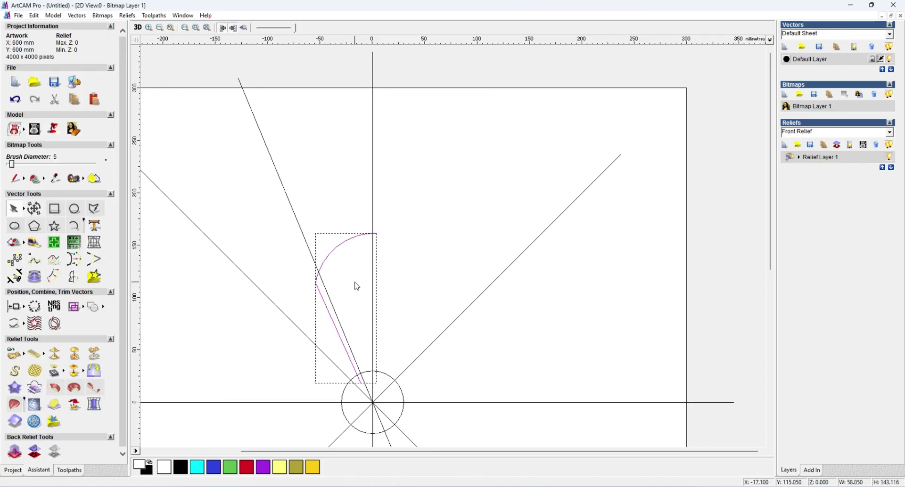
key("j")
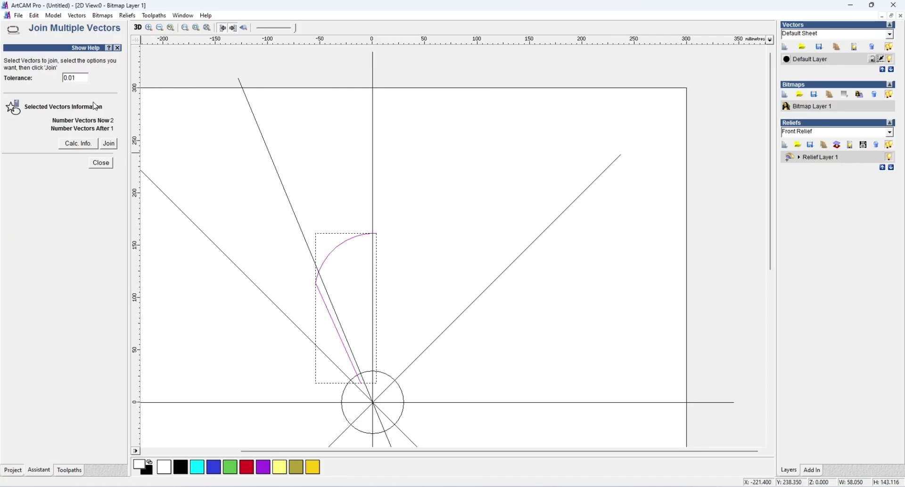
left_click(110, 143)
left_click(100, 163)
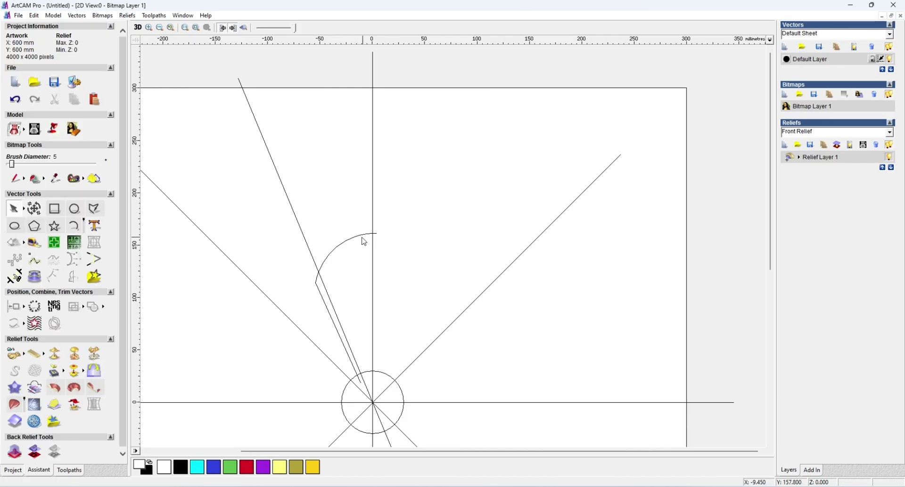
Edit the joined vector's nodes so its corner and lower end lie on the slanted guide line
left_click(346, 240)
key("n")
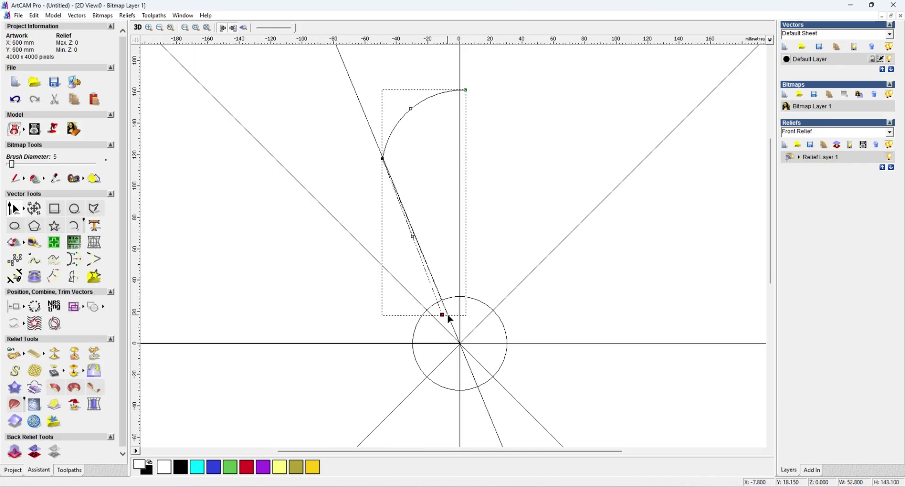
scroll(450, 320, "up", 1)
scroll(472, 217, "down", 3)
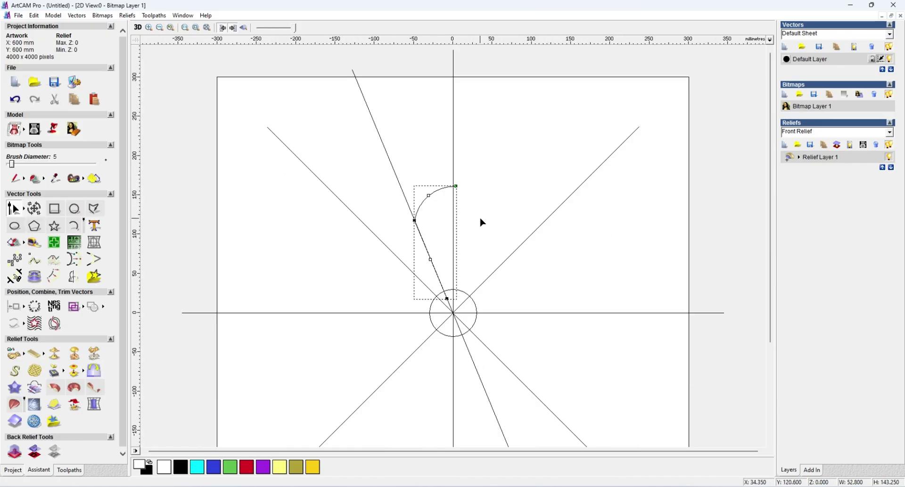
Convert the outline's arc to a Bezier span and adjust its handles so it curves smoothly from the slanted guide line
scroll(481, 223, "up", 2)
key("b")
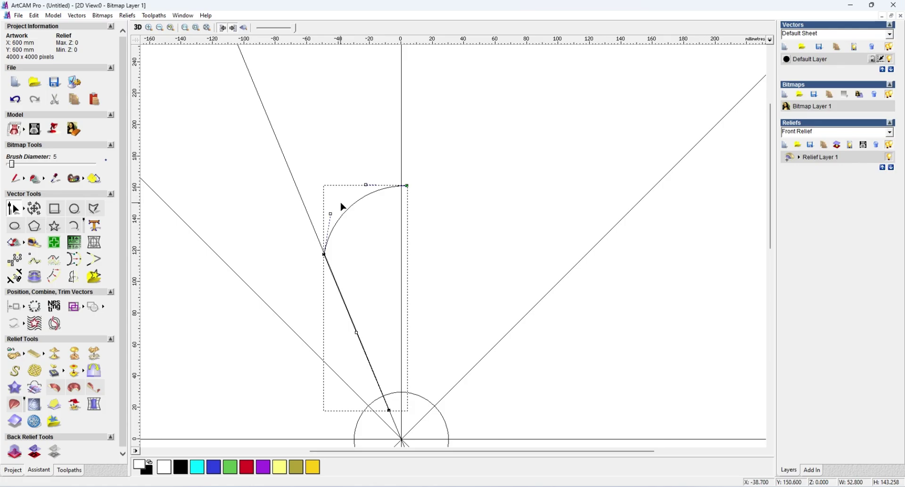
left_click_drag(331, 213, 322, 217)
left_click_drag(366, 185, 364, 185)
mouse_move(321, 217)
left_mouse_down()
mouse_move(323, 228)
mouse_move(318, 215)
mouse_move(308, 216)
left_mouse_up()
scroll(335, 260, "up", 1)
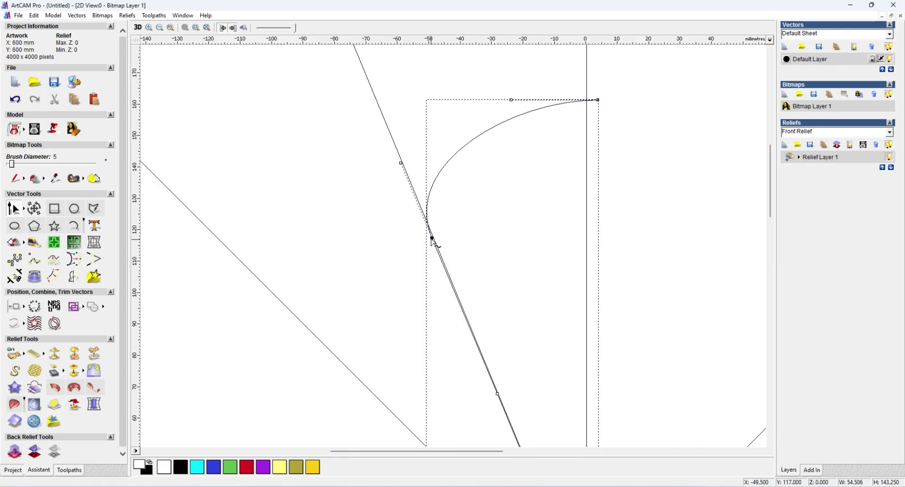
Move the outline's corner node and lower end node onto the slanted guide line
left_click_drag(431, 238, 434, 239)
scroll(434, 239, "down", 2)
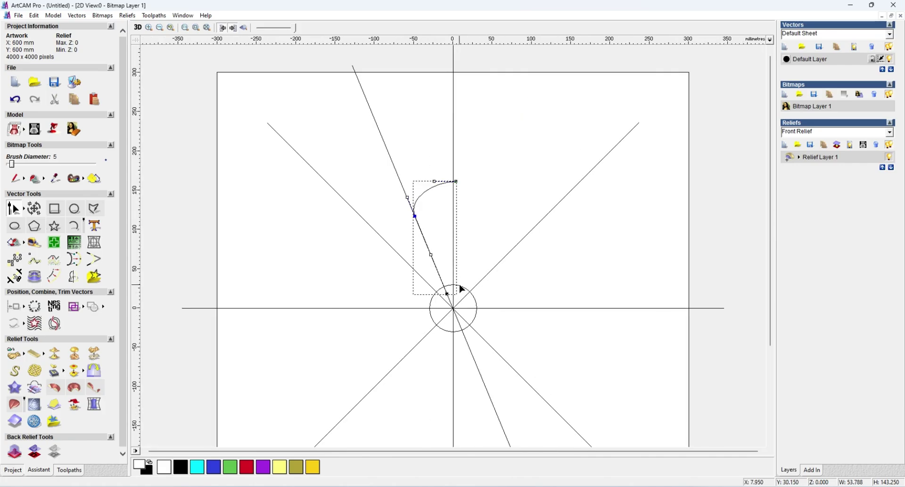
scroll(457, 292, "up", 2)
scroll(442, 215, "up", 2)
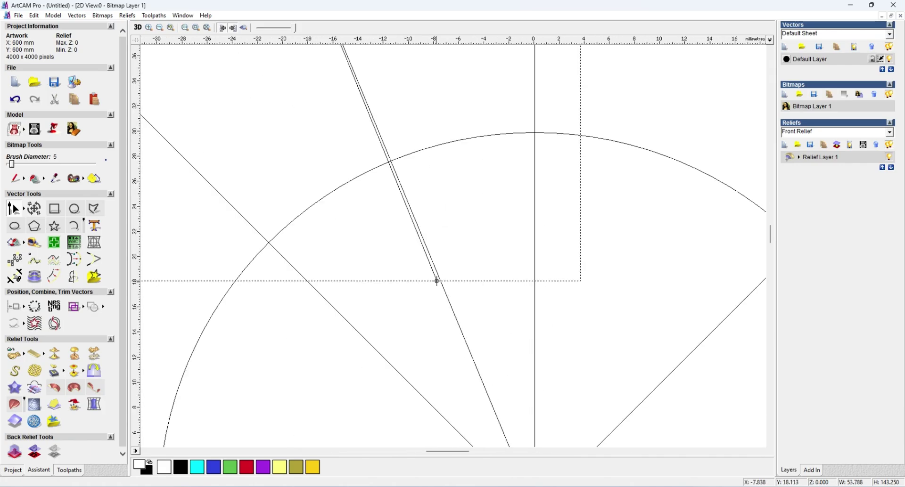
left_click_drag(437, 280, 442, 284)
Move the outline's upper end node onto the vertical guide line
scroll(461, 168, "down", 3)
scroll(451, 169, "up", 1)
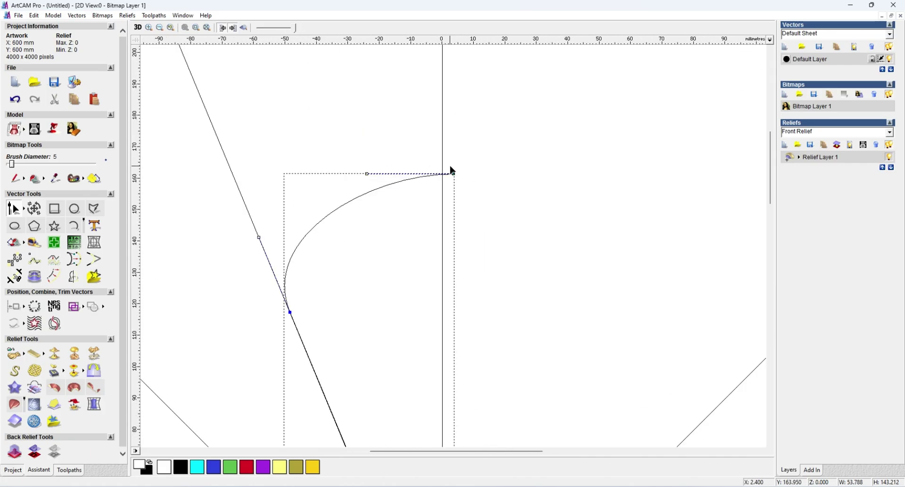
scroll(454, 170, "up", 1)
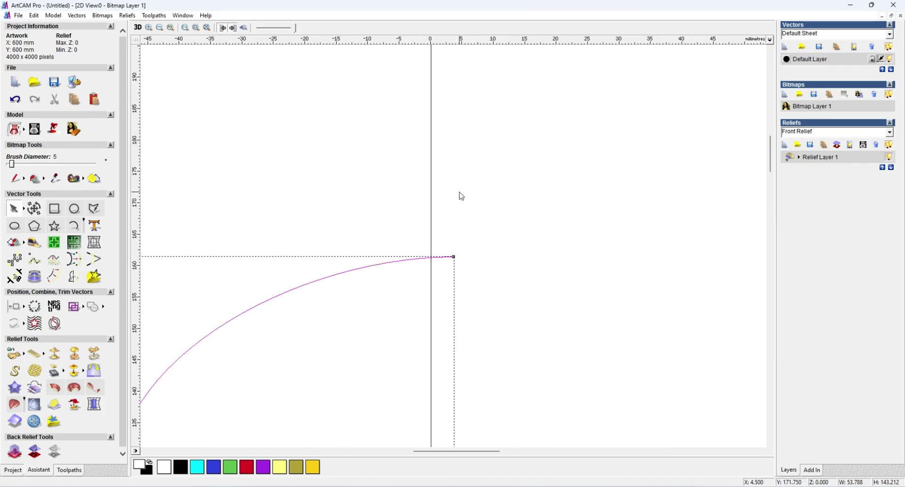
left_click_drag(454, 257, 431, 258)
scroll(420, 273, "down", 3)
scroll(420, 273, "up", 1)
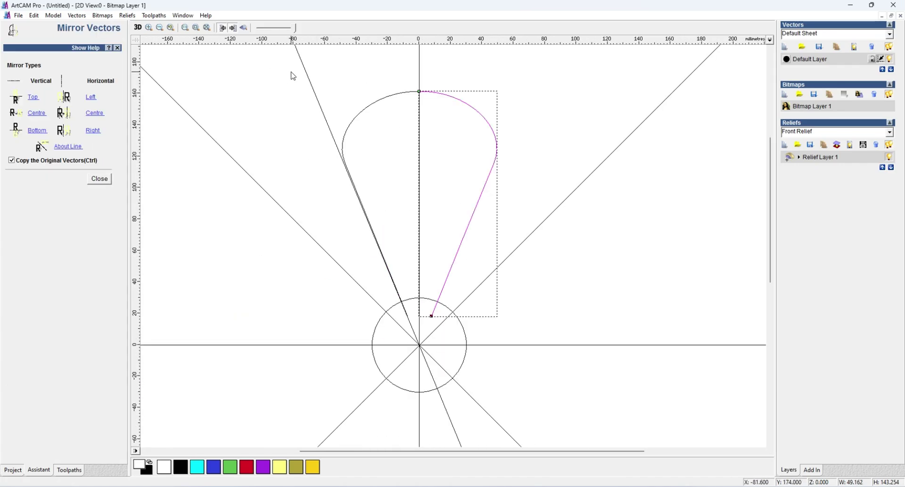
Join the petal half and its mirrored copy into one vector with a 0.01 tolerance
left_click_drag(265, 66, 540, 353)
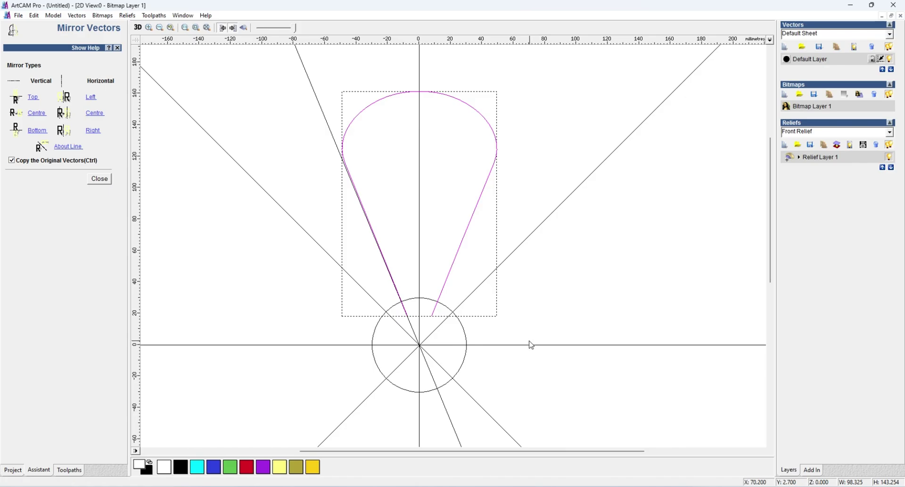
key("j")
left_click(109, 144)
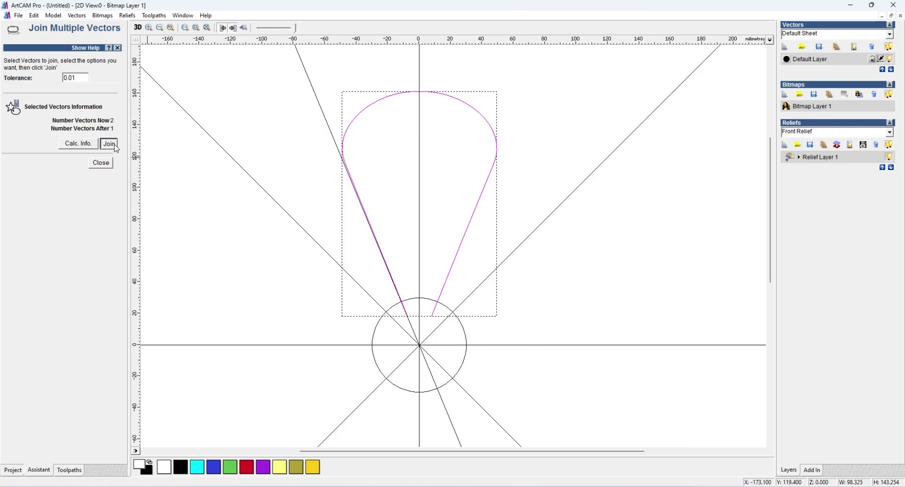
Try a rotate copy of the petal with 8 objects over a total of 360 degrees about centre 0, 0, and undo it
scroll(487, 218, "down", 2)
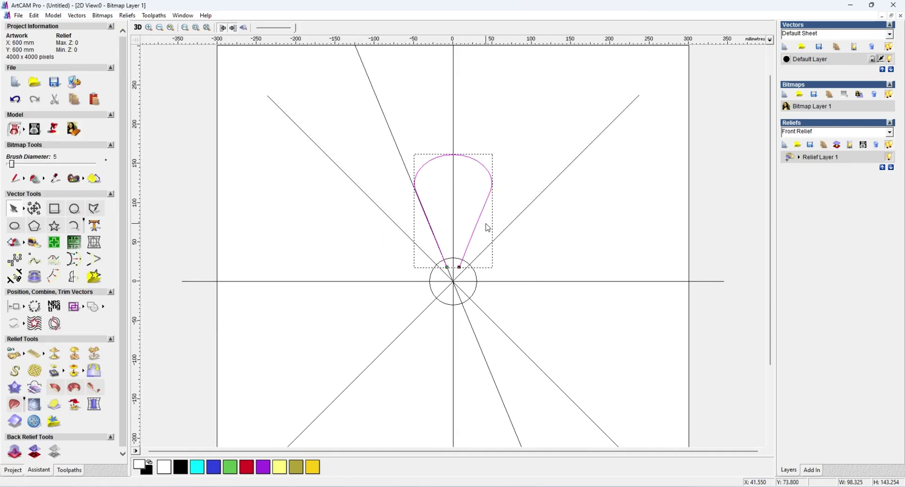
left_click(14, 259)
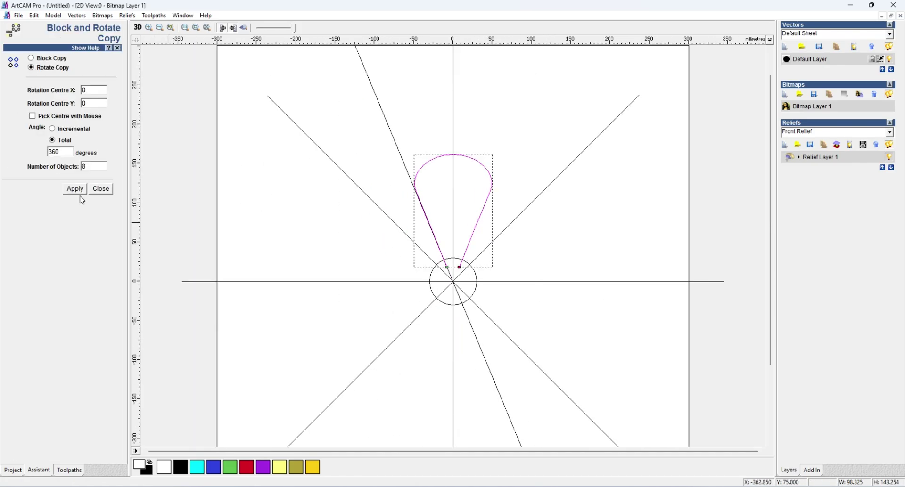
left_click(76, 190)
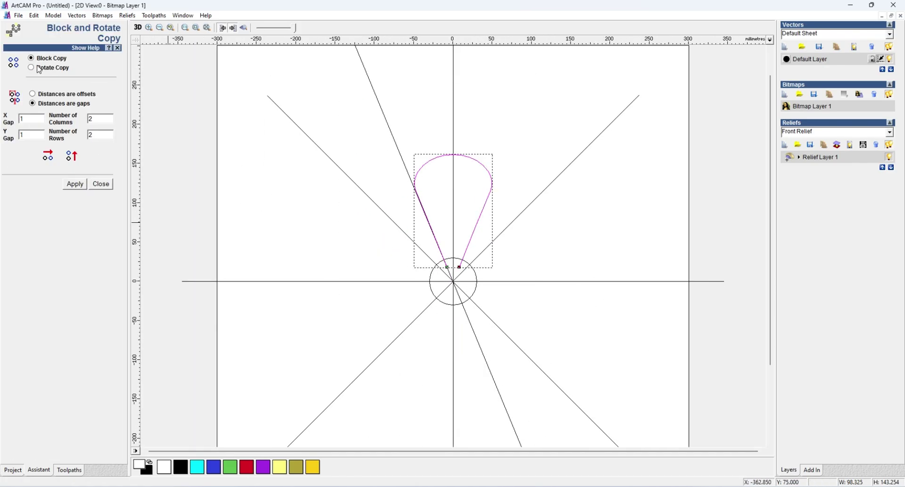
left_click(35, 68)
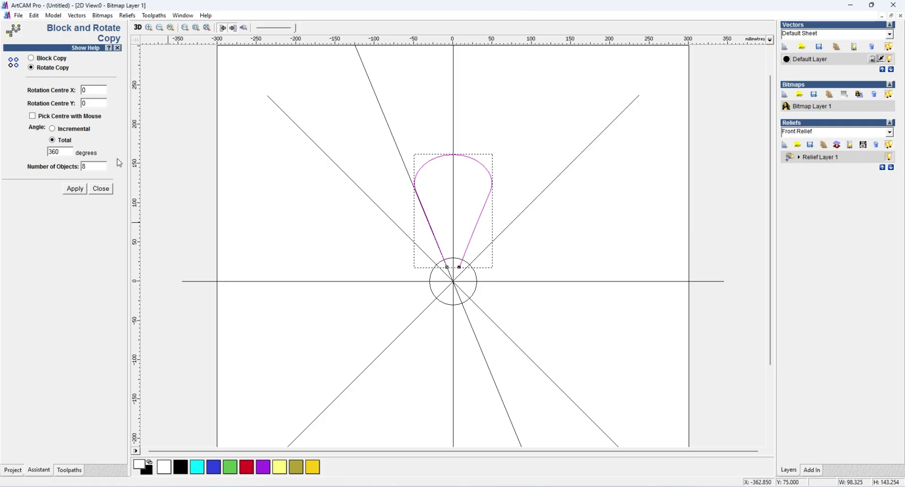
left_click(76, 190)
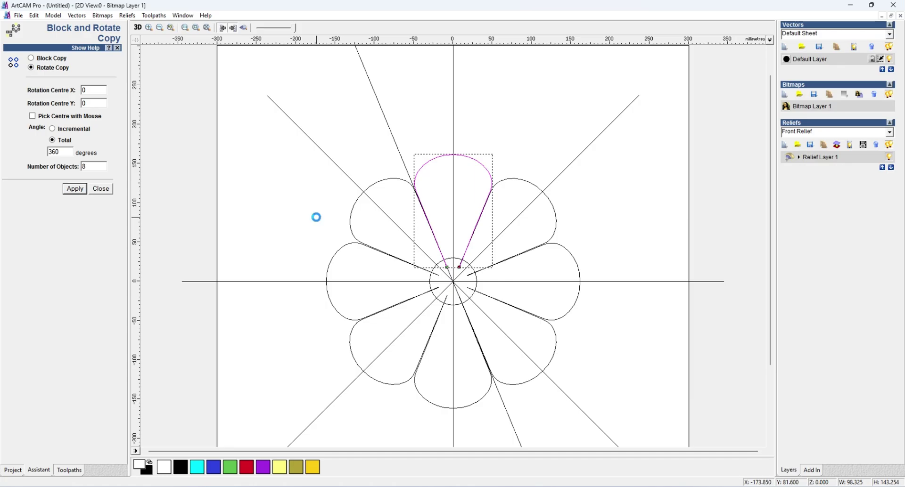
key("ctrl+z")
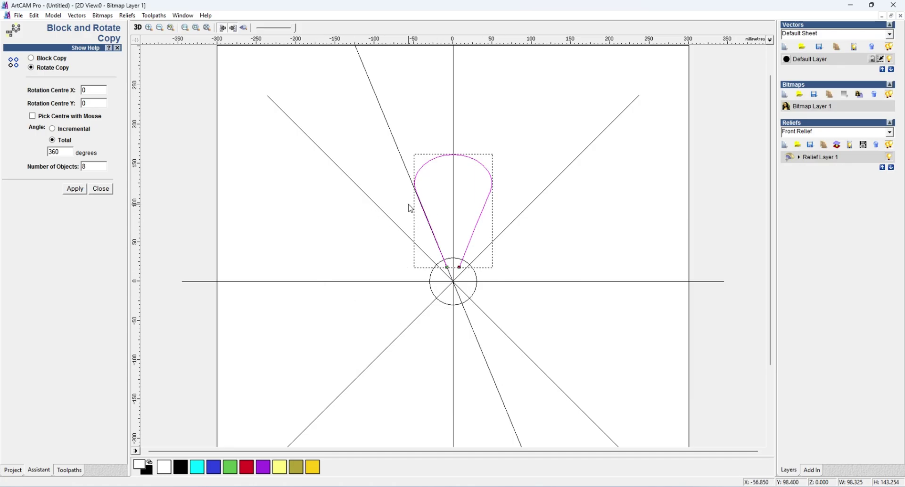
Edit the petal's nodes so its left shoulder and side lie on the slanted guide line
scroll(427, 212, "up", 5)
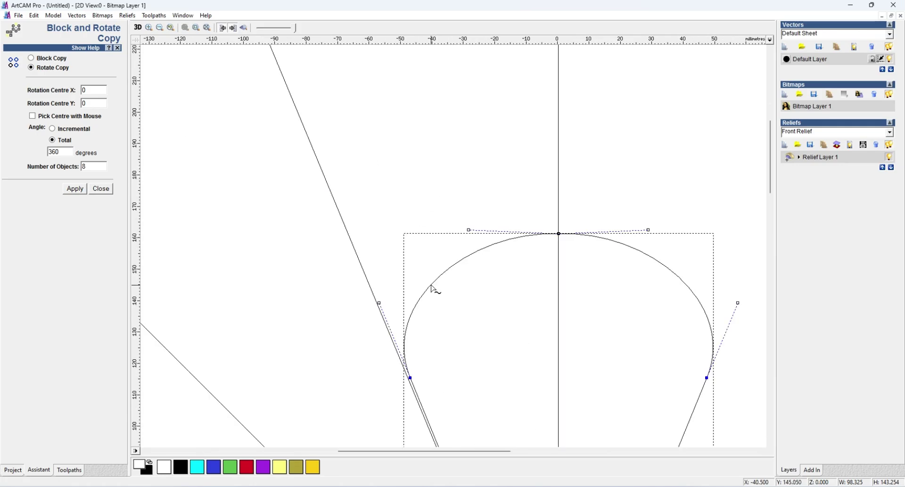
left_click_drag(407, 245, 400, 247)
scroll(416, 182, "down", 5)
scroll(466, 338, "up", 2)
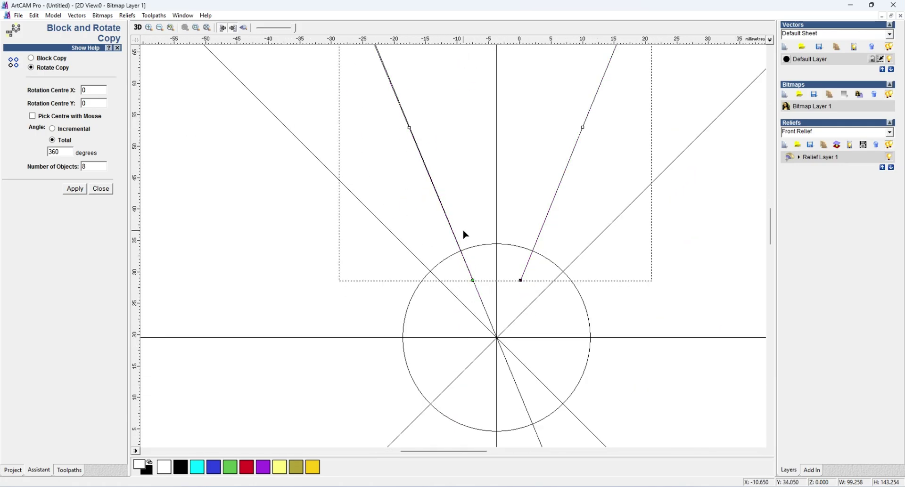
scroll(463, 212, "down", 2)
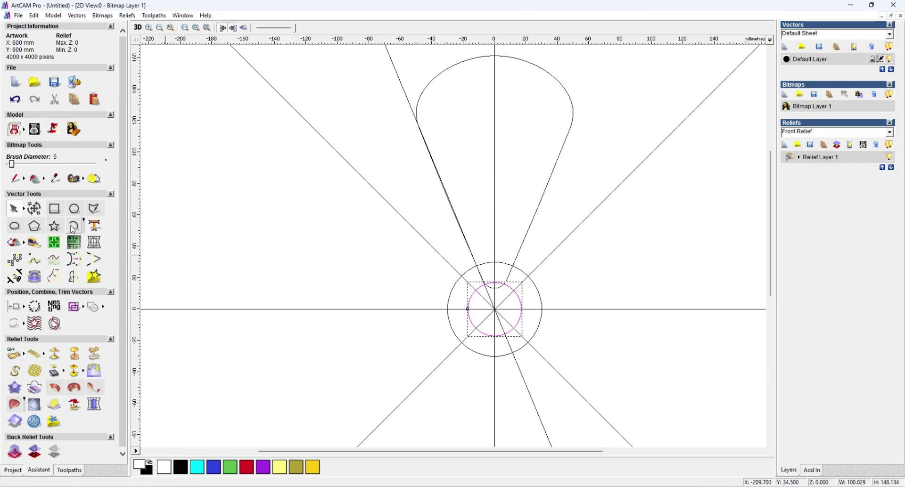
Draw a circle centred at 0, 0 with a diameter of about 329 mm, just enclosing the petal
left_click(74, 209)
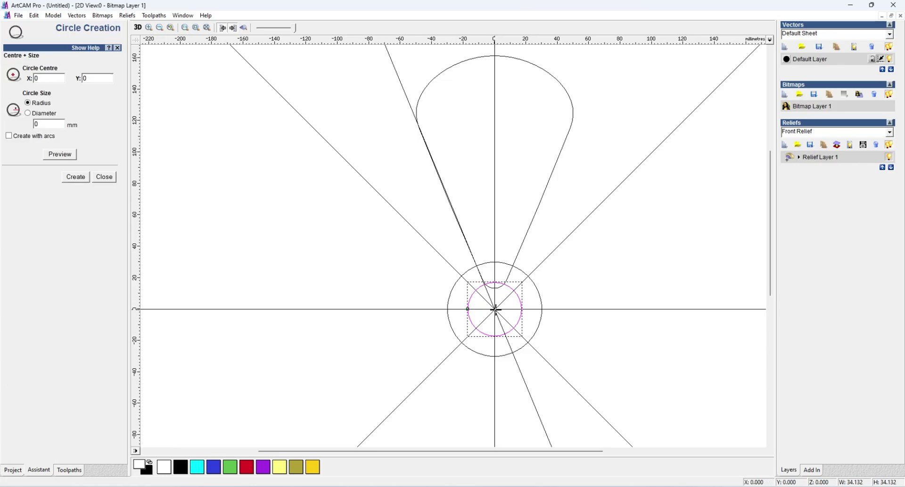
left_click_drag(495, 309, 249, 227)
left_click(76, 177)
left_click(104, 177)
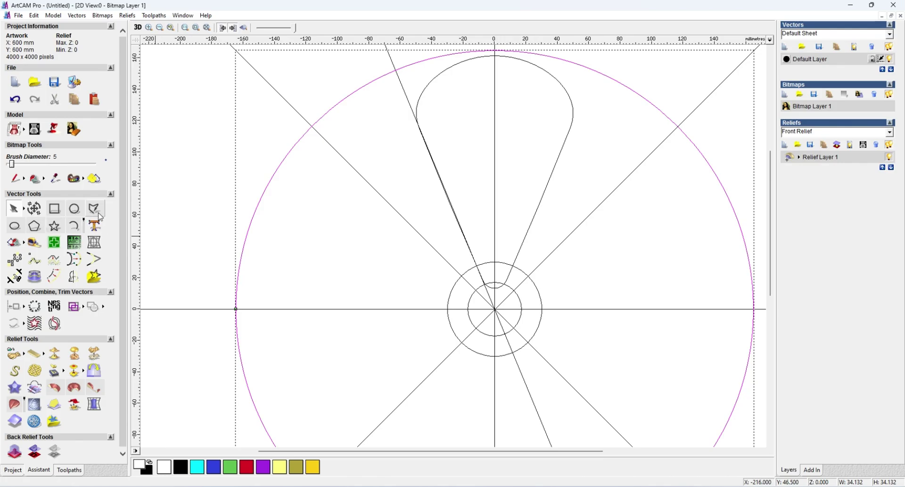
Draw a horizontal line about 148 mm long from the large circle's left edge to the innermost circle and select it
left_click(95, 213)
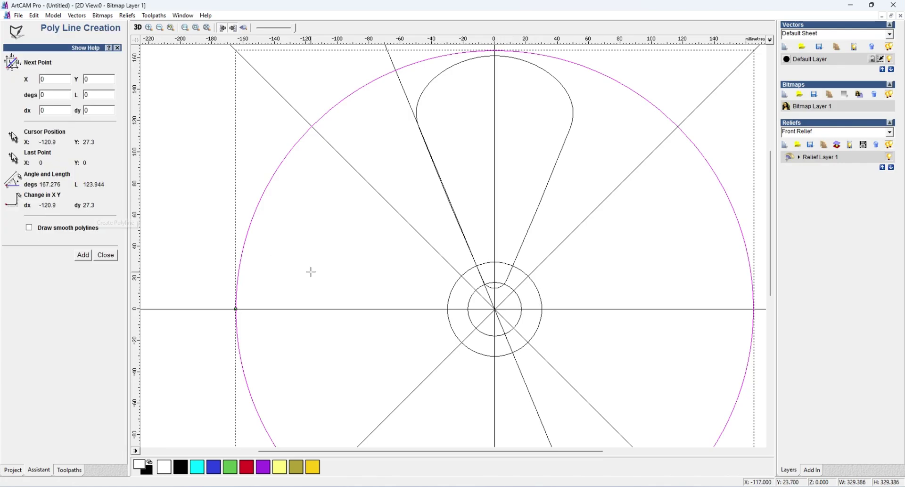
left_click(236, 308)
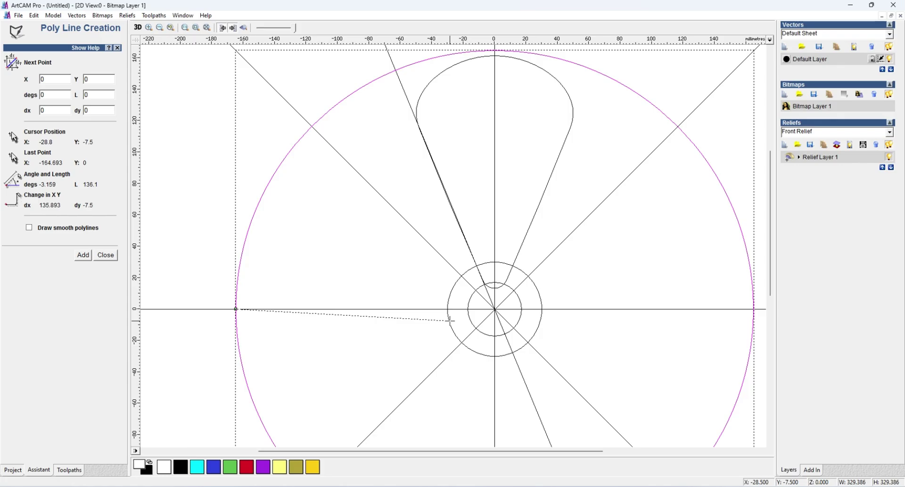
left_click(468, 309)
left_click(104, 255)
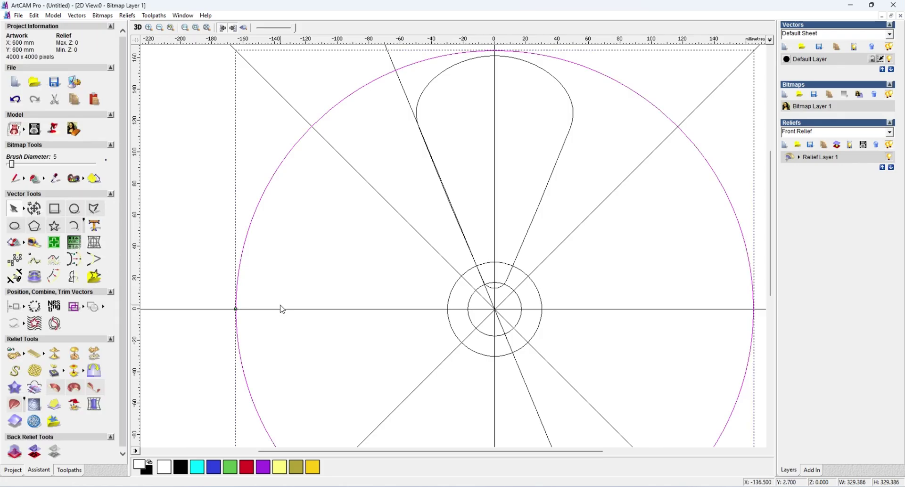
left_click(286, 312)
left_click(289, 309)
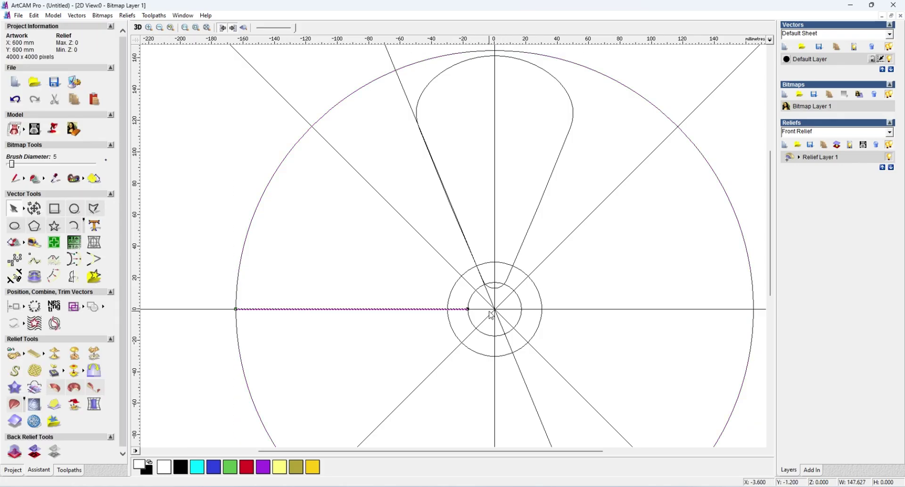
Edit the line's nodes into a raised profile and bend its slanted span into a smooth hump about 40 mm high
key("n")
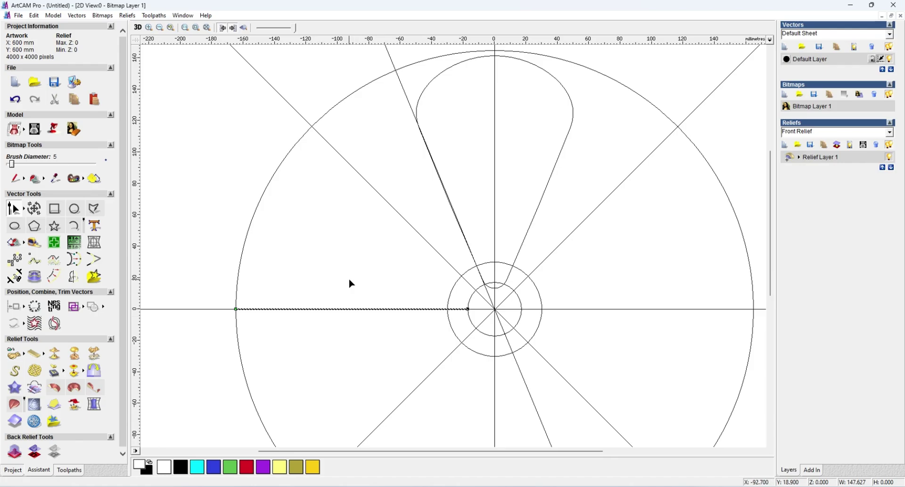
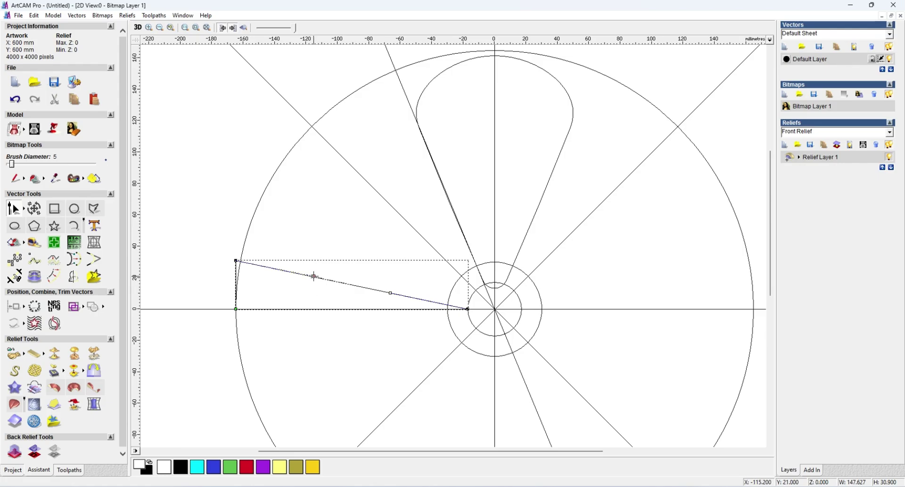
left_click_drag(314, 277, 281, 222)
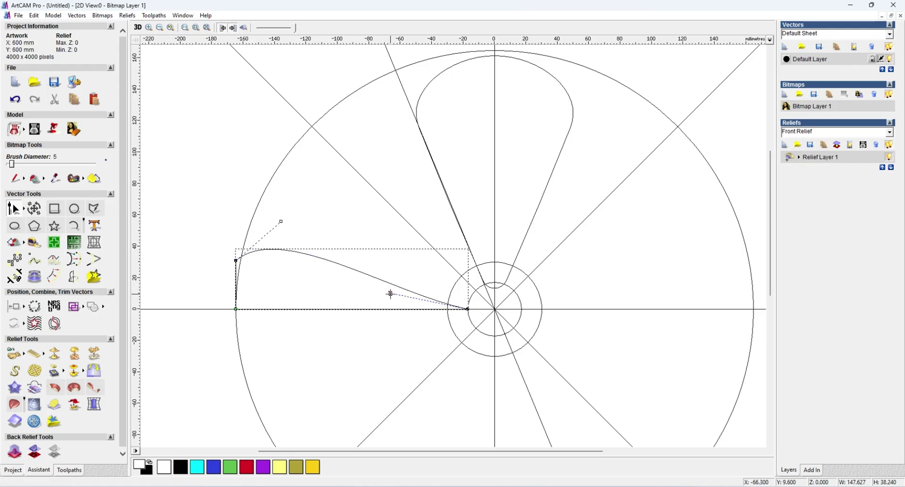
left_click_drag(390, 294, 359, 265)
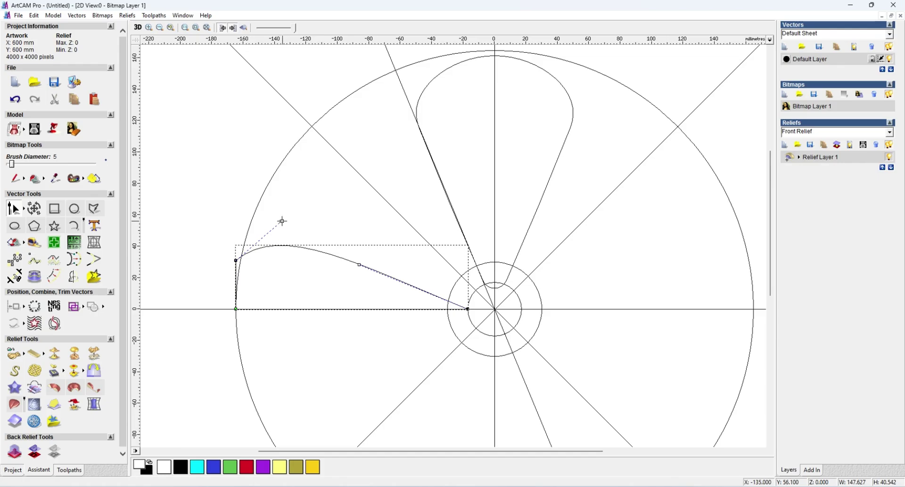
left_click(282, 221)
left_click_drag(272, 223, 271, 223)
Lower the profile's outer corner node slightly and adjust its curve handle, giving an overall height of about 39 mm
left_click_drag(203, 208, 312, 277)
key("Down")
key("Down")
key("Down")
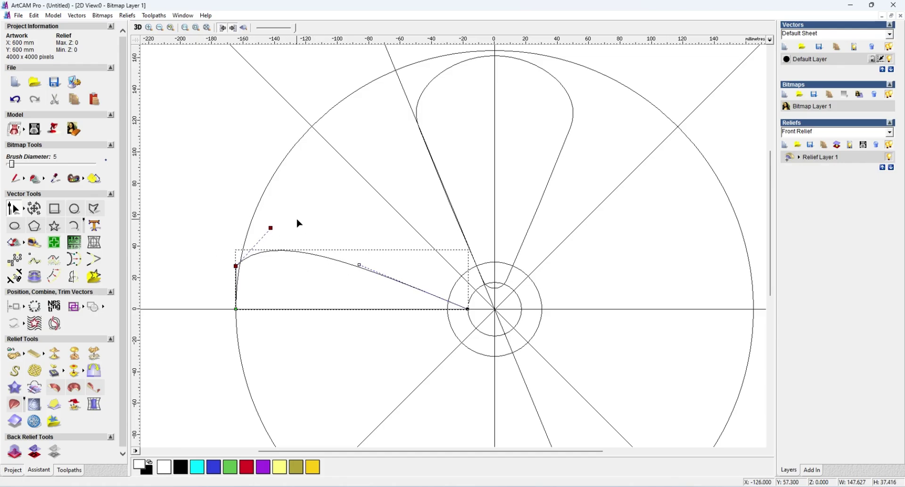
left_click_drag(271, 229, 270, 222)
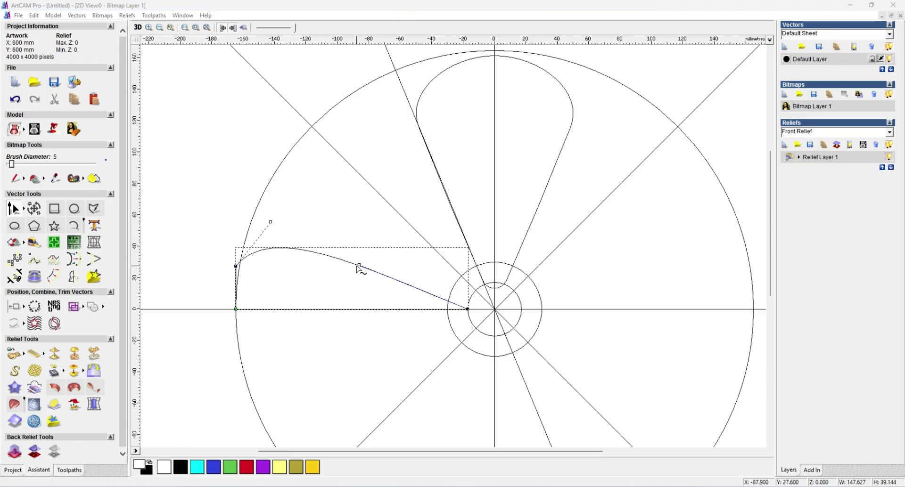
Set the innermost circle as the Extrude Wizard's drive curve with Use other side enabled, and proceed to the start profile
left_click(475, 330)
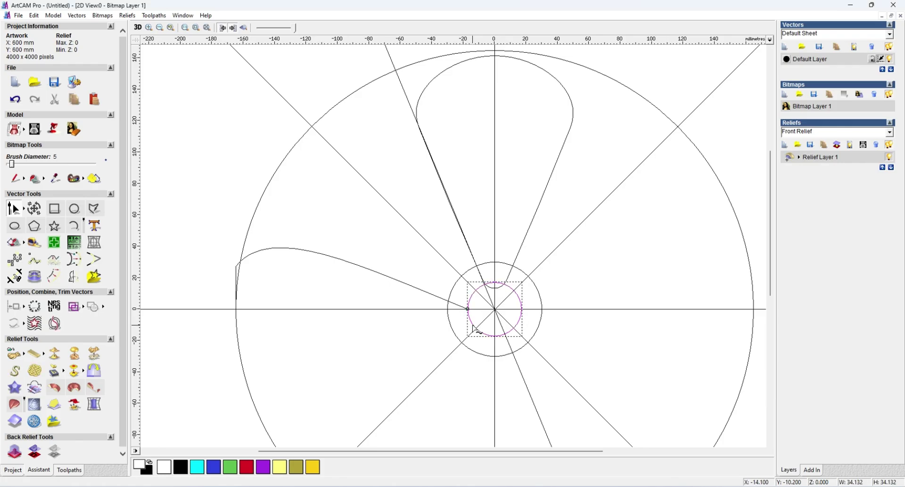
key("n")
left_click(56, 390)
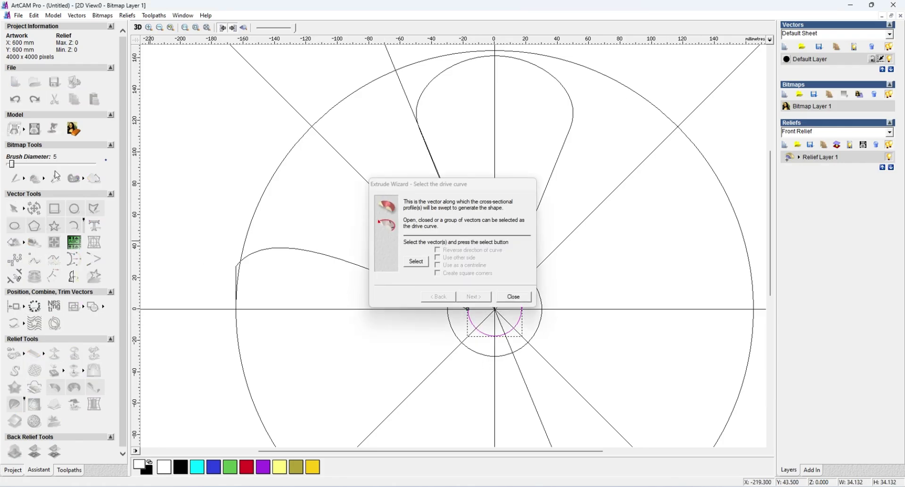
left_click_drag(460, 187, 195, 132)
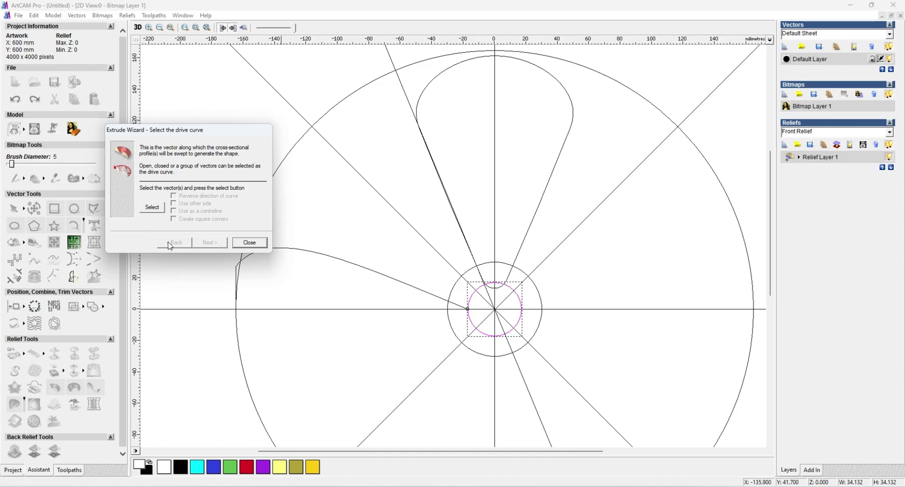
left_click(152, 207)
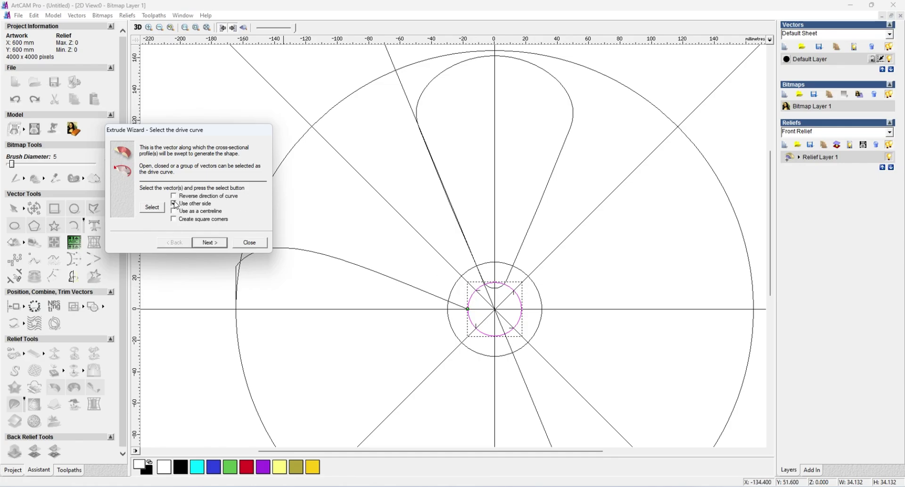
left_click(198, 242)
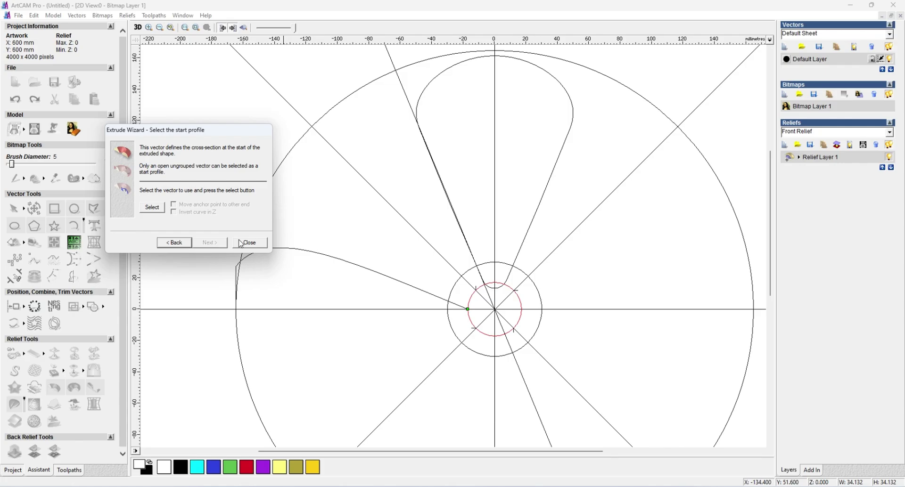
Set the raised curved profile as the extrusion's start profile and keep the end profile the same as the start
left_click(317, 257)
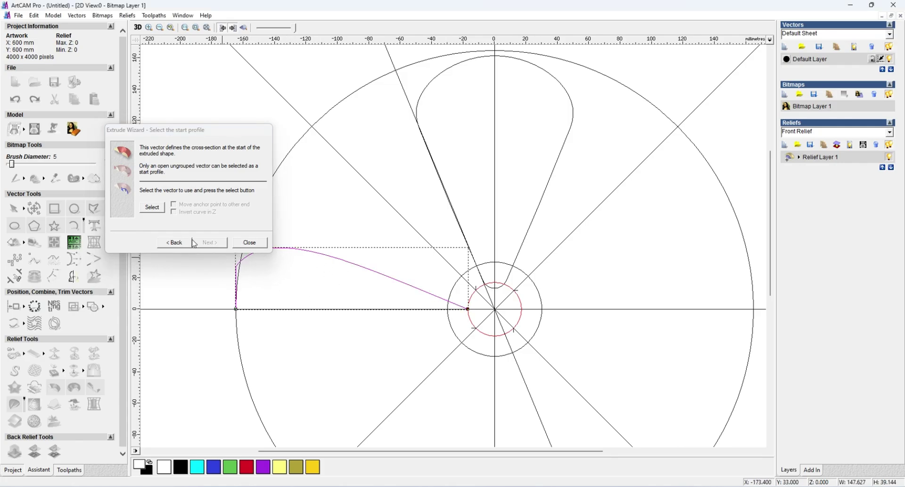
left_click(161, 207)
left_click(218, 244)
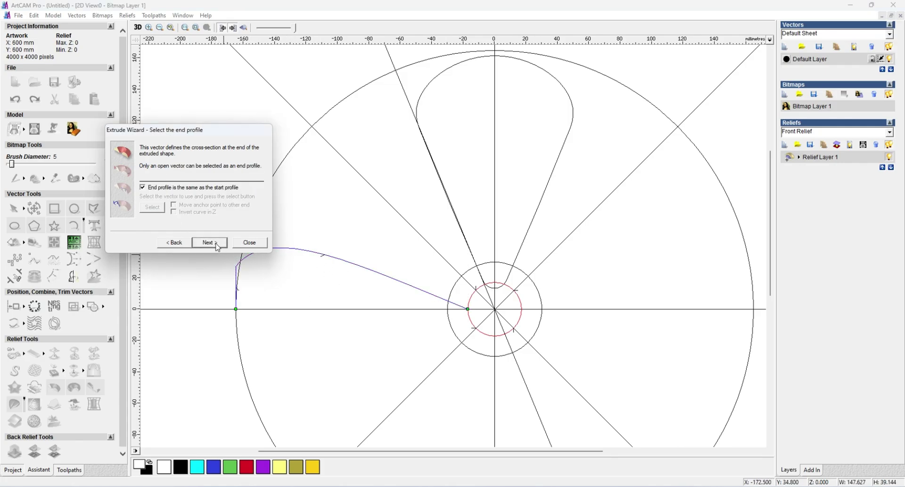
left_click(219, 244)
left_click(218, 244)
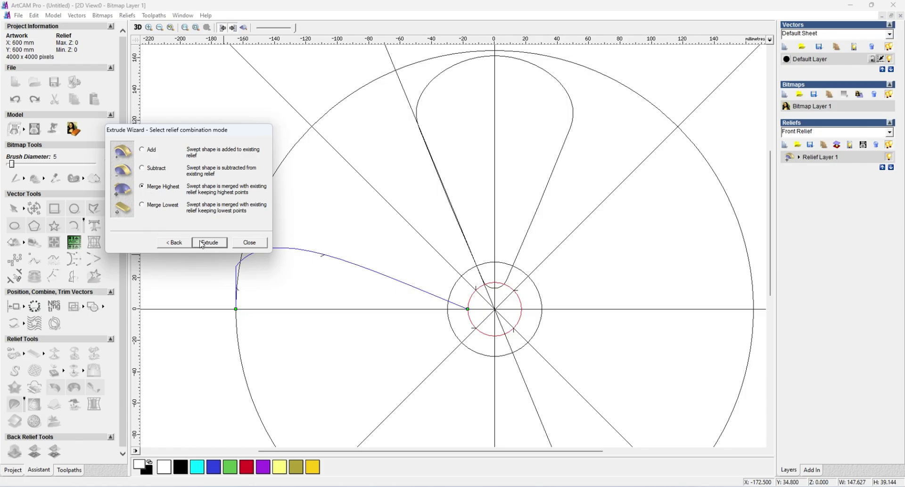
Extrude the profile around the innermost circle in Merge Highest mode and close the Extrude Wizard
scroll(363, 309, "up", 10)
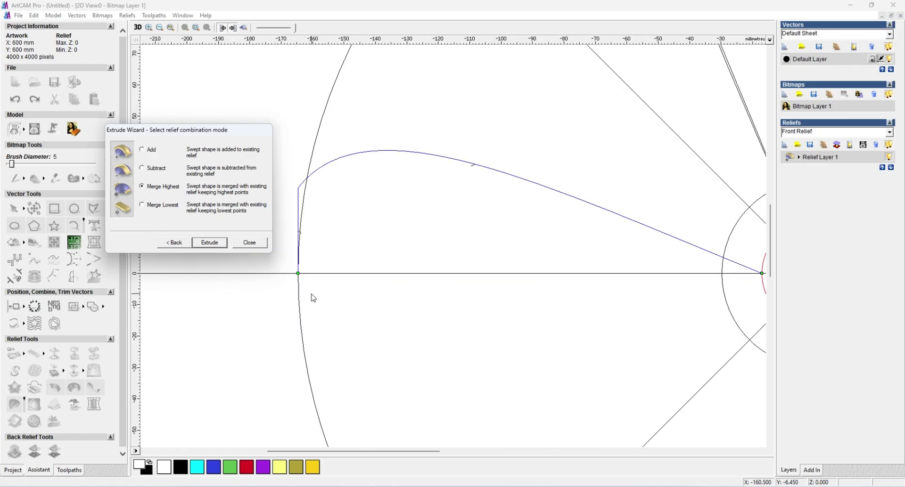
scroll(427, 295, "down", 10)
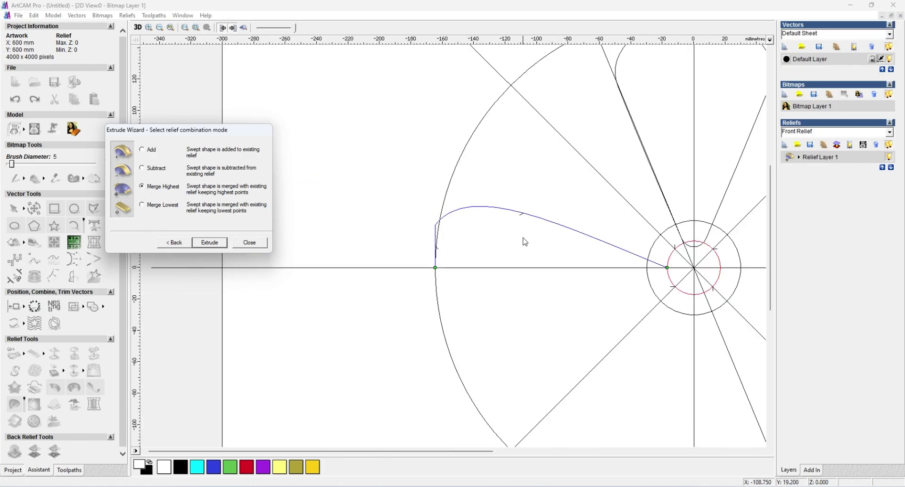
scroll(601, 259, "down", 2)
scroll(659, 261, "up", 4)
scroll(512, 237, "down", 2)
scroll(512, 237, "down", 2)
scroll(379, 240, "up", 2)
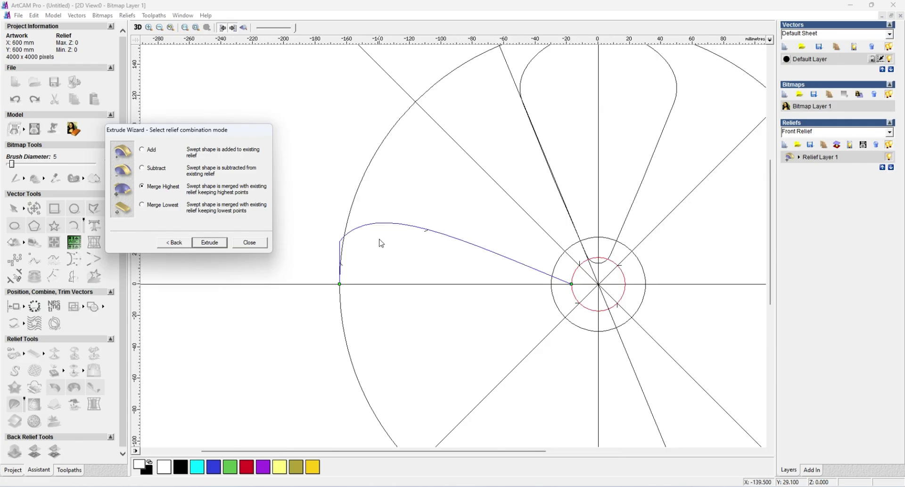
left_click(175, 244)
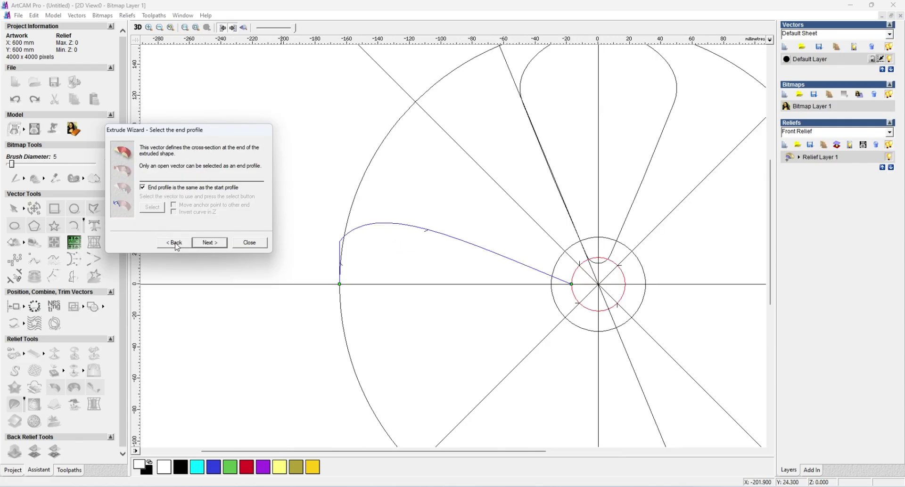
left_click(209, 242)
scroll(441, 264, "down", 3)
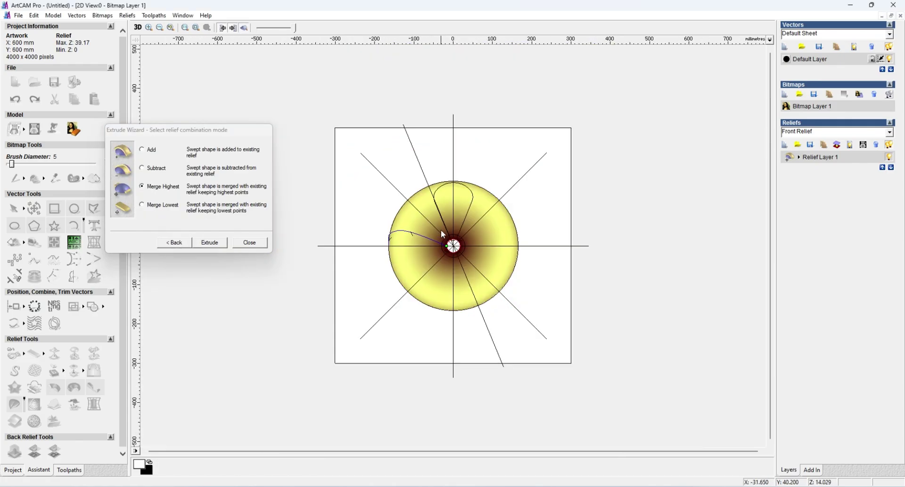
scroll(443, 266, "up", 2)
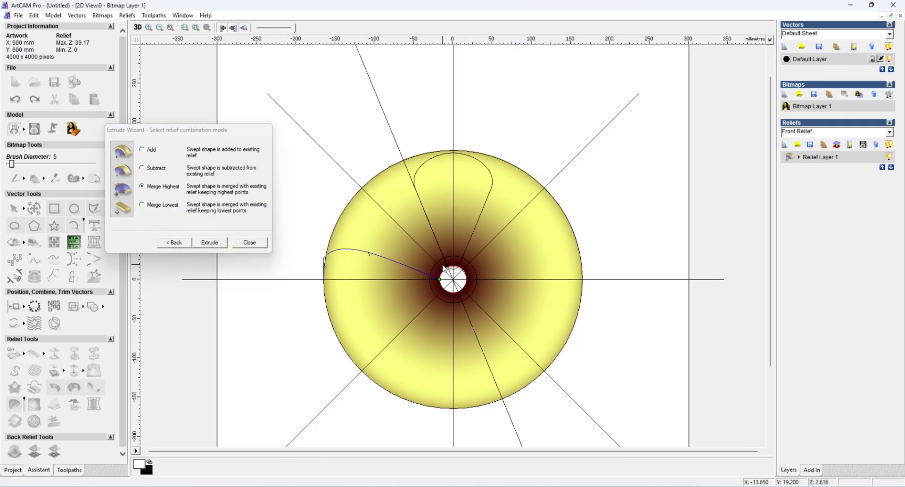
left_click(252, 243)
Zero the relief everywhere outside the petal outline with the Shape Editor's Zero Rest option
scroll(435, 265, "up", 3)
key("F3")
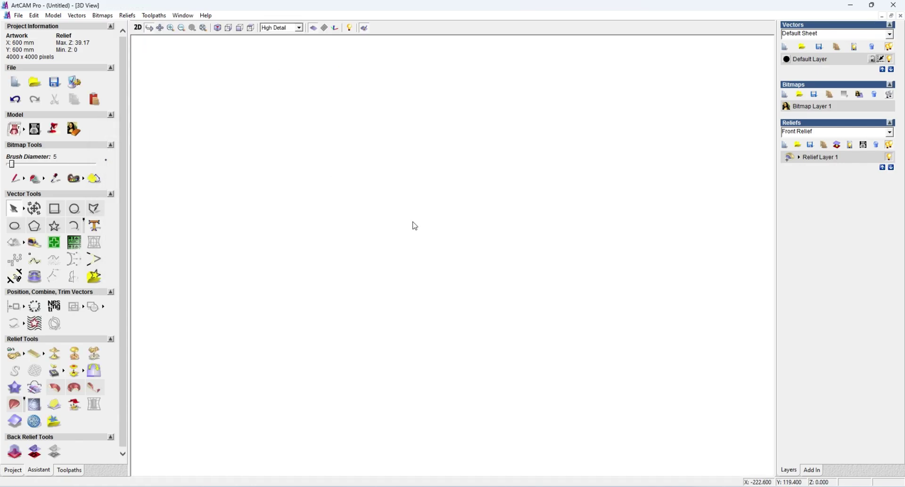
left_click_drag(384, 213, 426, 275)
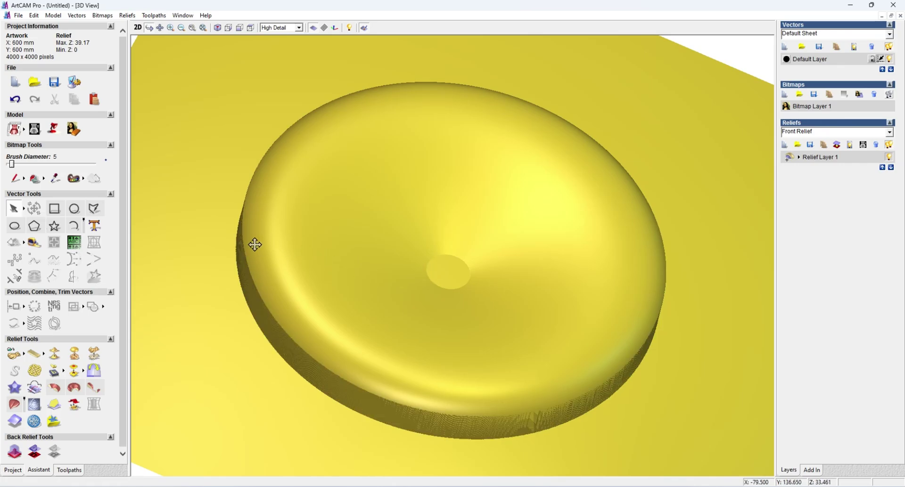
left_click(137, 28)
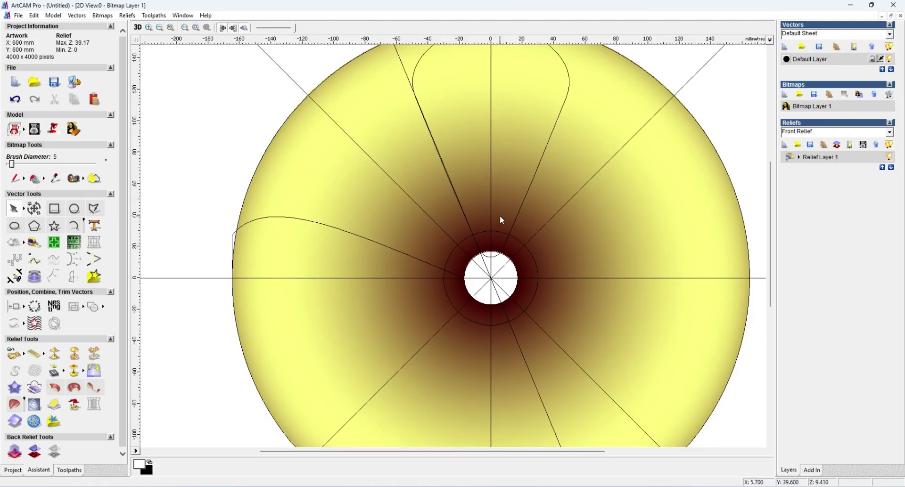
left_click(418, 64)
scroll(479, 166, "down", 2)
scroll(479, 166, "up", 1)
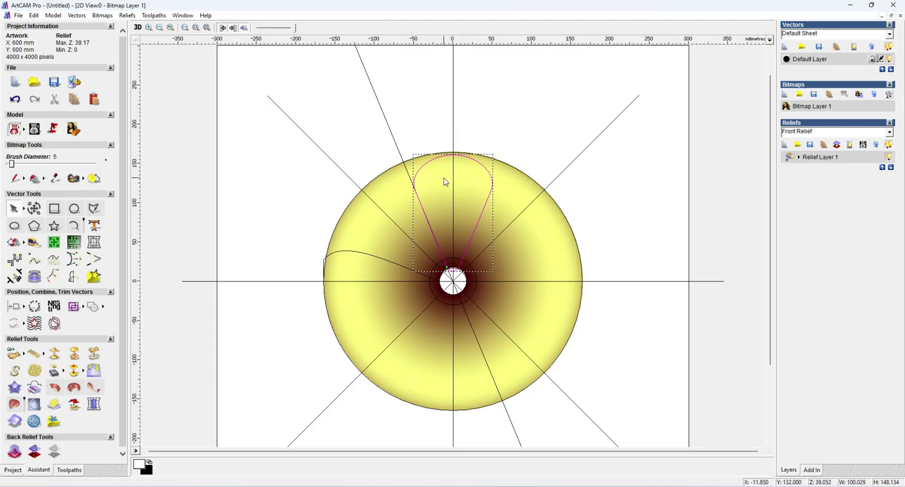
right_click(444, 177)
left_click(488, 233)
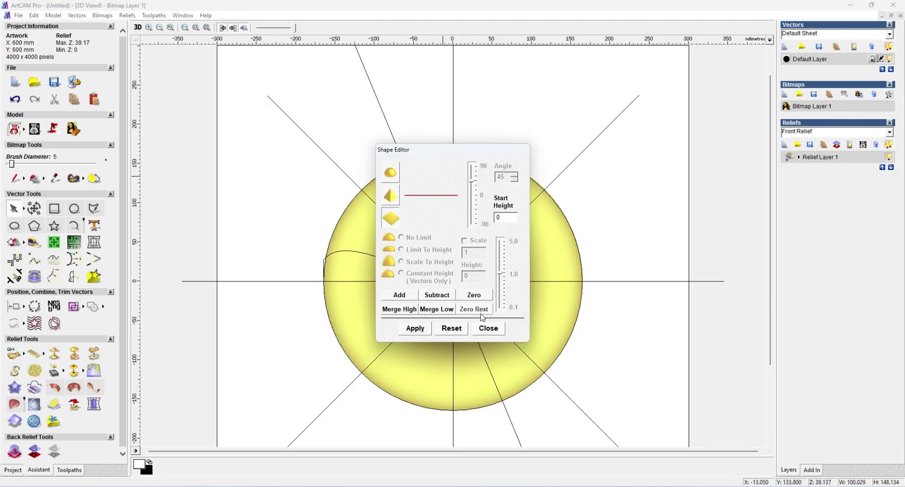
left_click(419, 333)
left_click(489, 329)
scroll(462, 208, "down", 1)
scroll(463, 207, "up", 1)
scroll(462, 205, "up", 1)
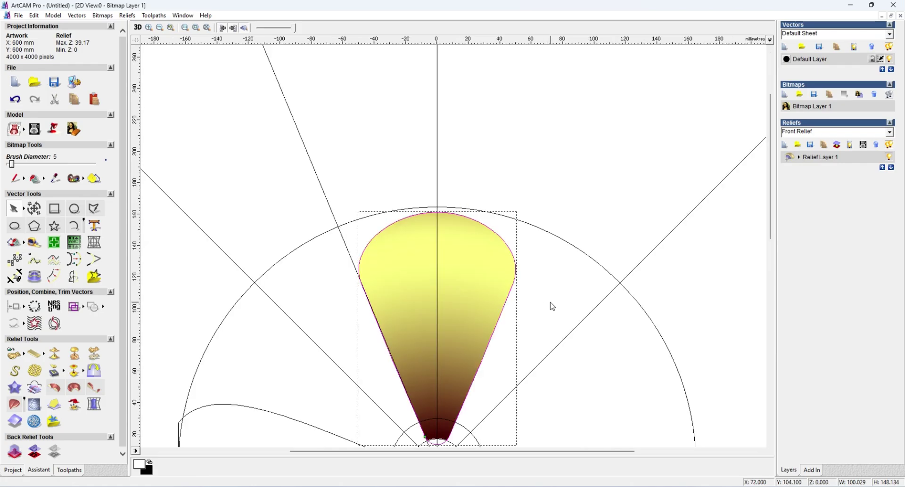
left_click(553, 306)
Scale the whole relief layer's height to 12 mm, and rescale it to 15 mm
scroll(553, 305, "down", 1)
scroll(451, 231, "up", 2)
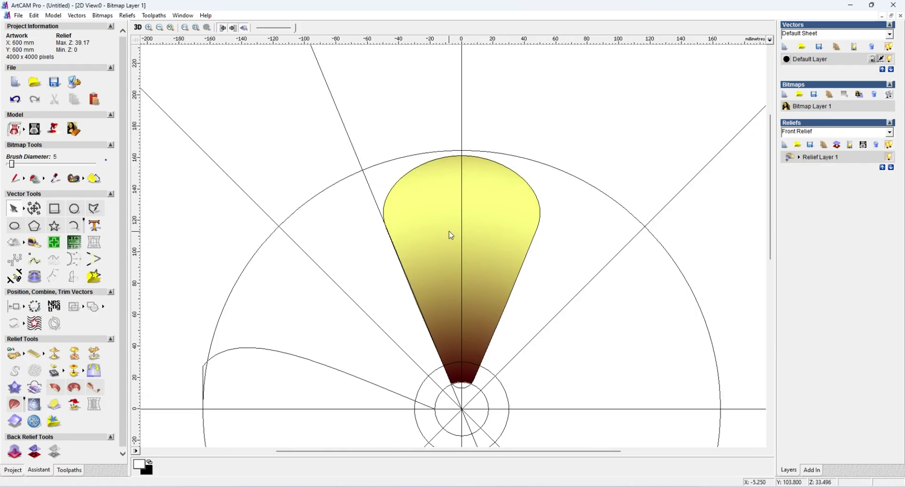
left_click(137, 27)
scroll(354, 222, "up", 2)
left_click_drag(590, 247, 355, 245)
left_click(96, 357)
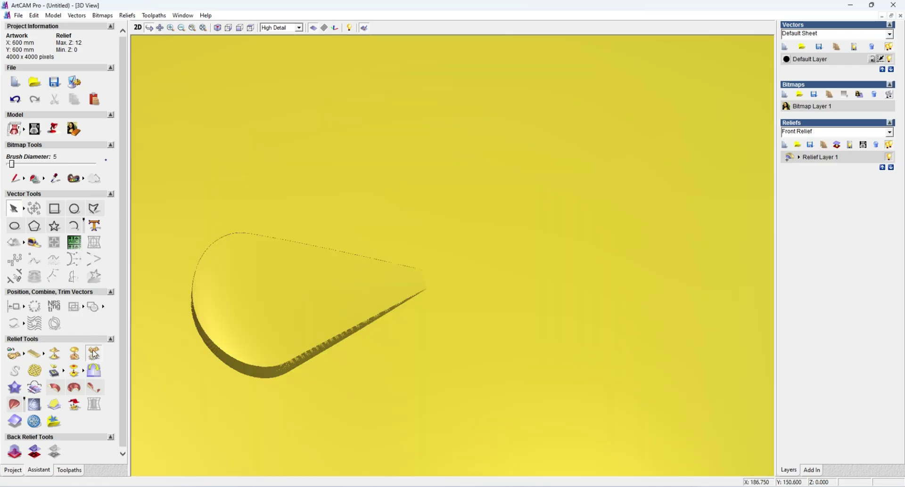
left_click(93, 355)
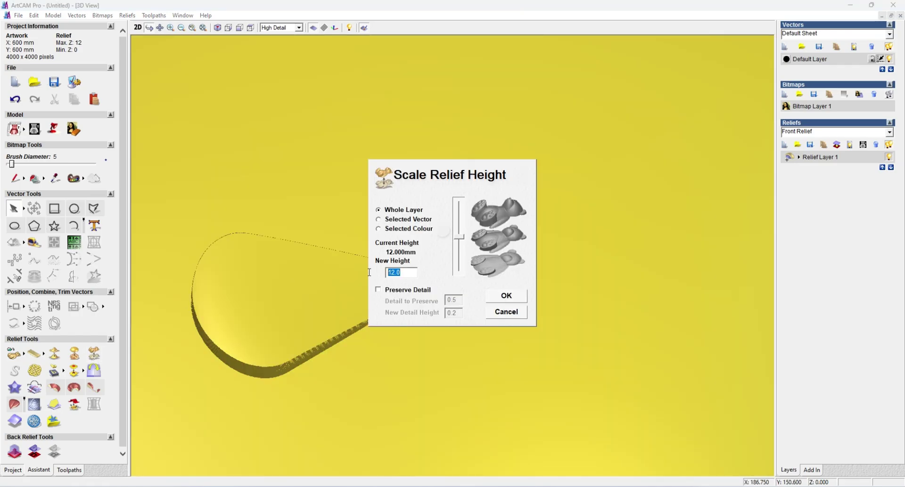
left_click(506, 296)
left_click_drag(364, 317, 338, 238)
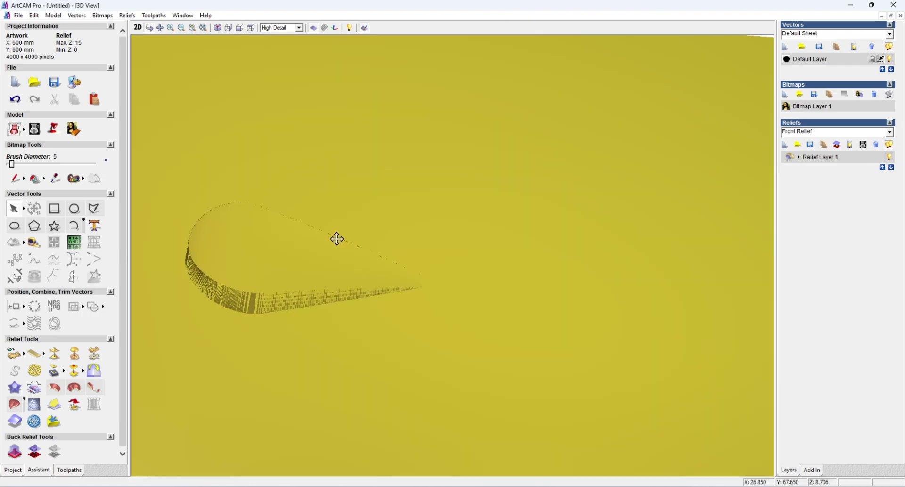
Offset the petal outline 3 mm to both sides and group the resulting vectors
left_click(137, 28)
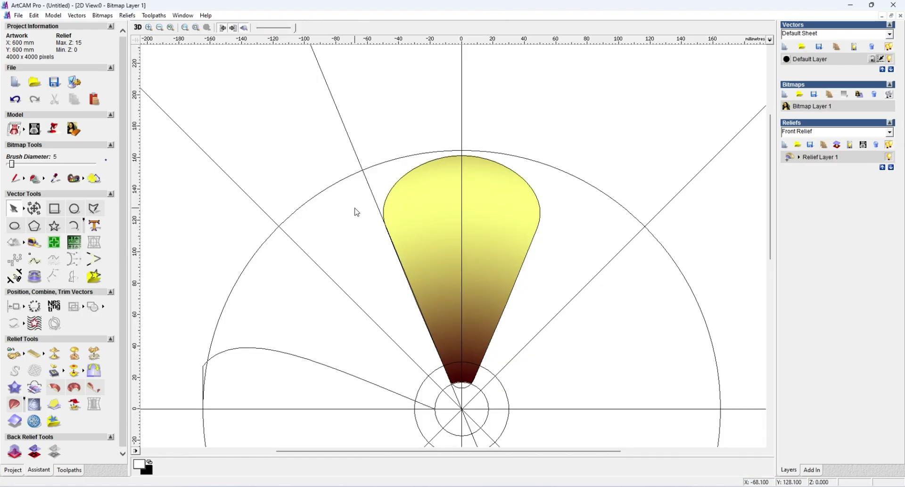
left_click(404, 183)
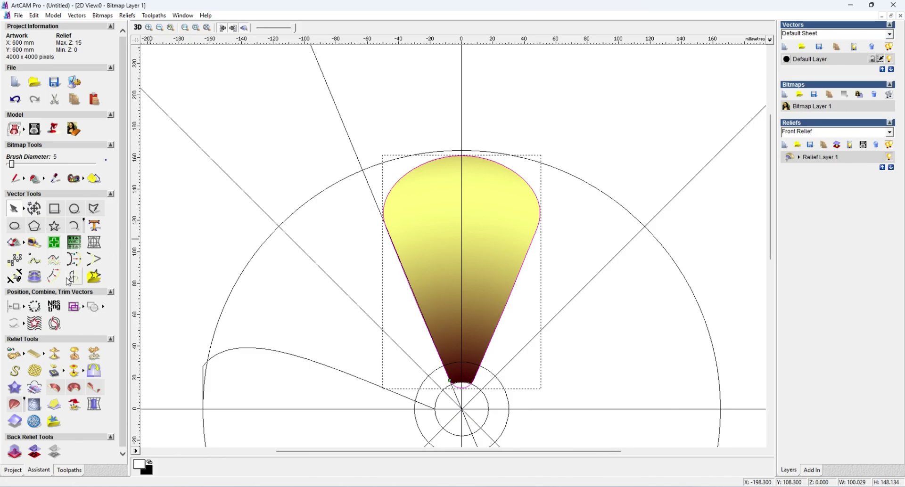
left_click(55, 278)
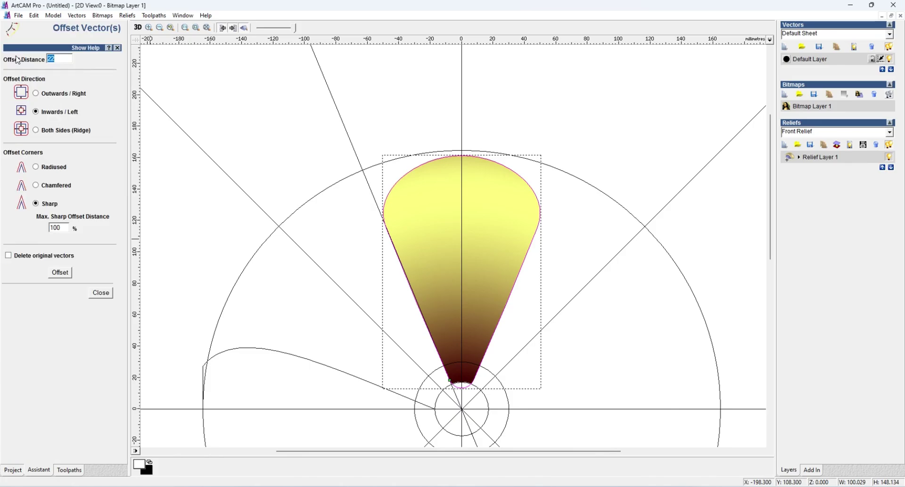
left_click(60, 273)
left_click(94, 294)
scroll(445, 203, "up", 2)
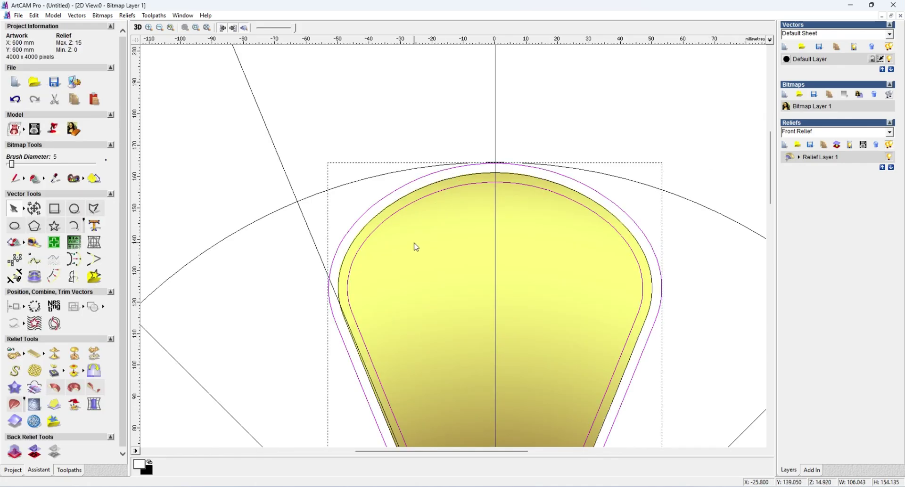
Subtract an angular 45-degree shape with no height limit from the relief between the two offset petal outlines
right_click(162, 210)
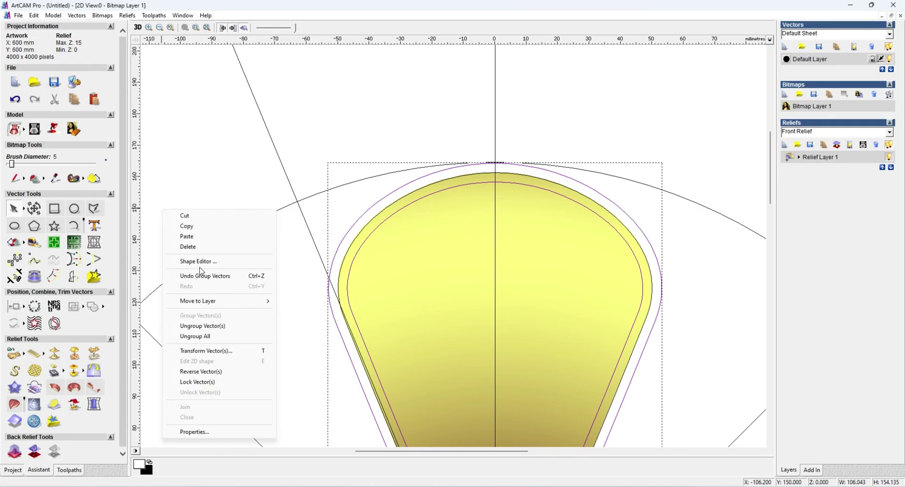
left_click(193, 263)
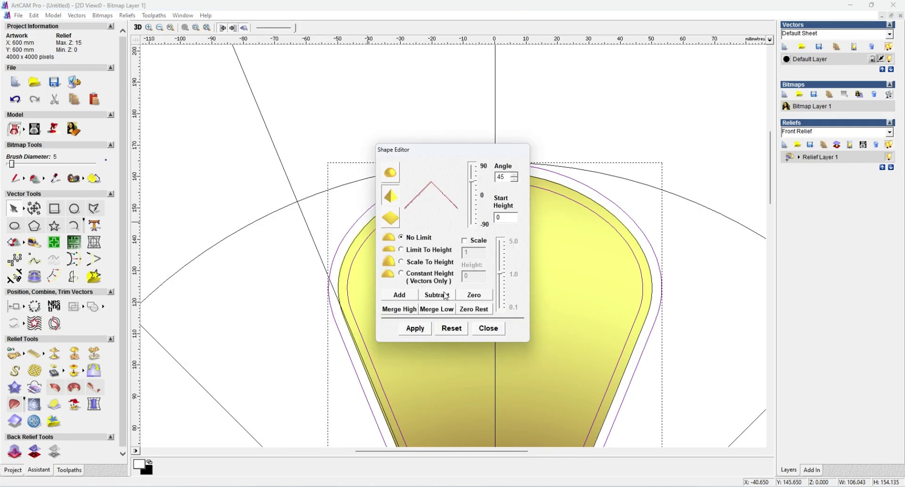
left_click(446, 296)
left_click(415, 329)
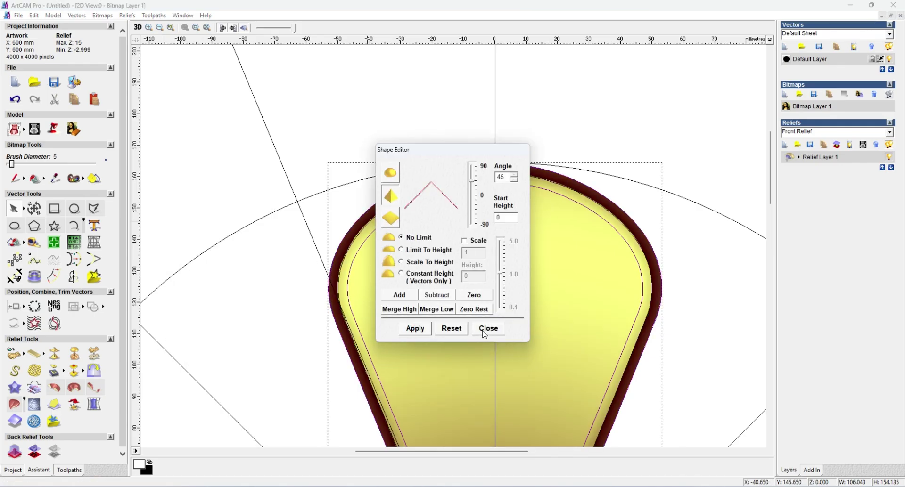
left_click(486, 329)
Examine the petal and its surrounding groove in 3D from several angles, and return to the 2D view
left_click(138, 27)
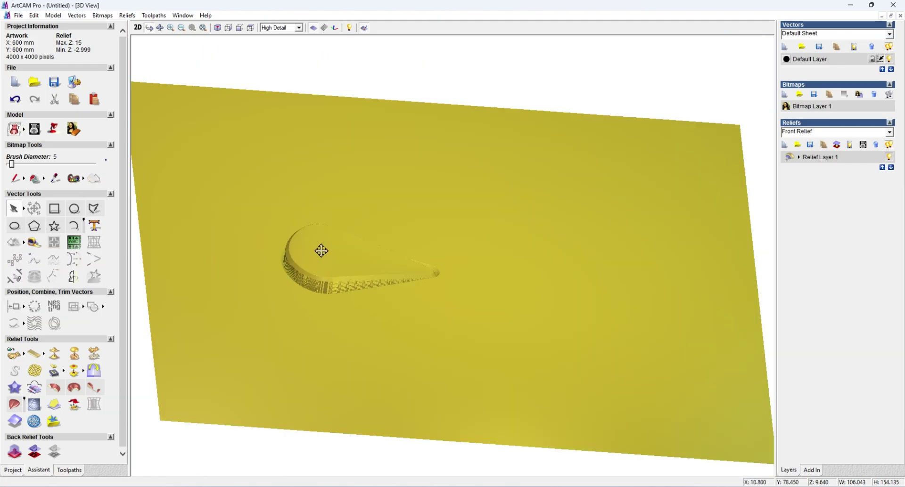
scroll(321, 251, "up", 3)
left_click_drag(398, 244, 384, 347)
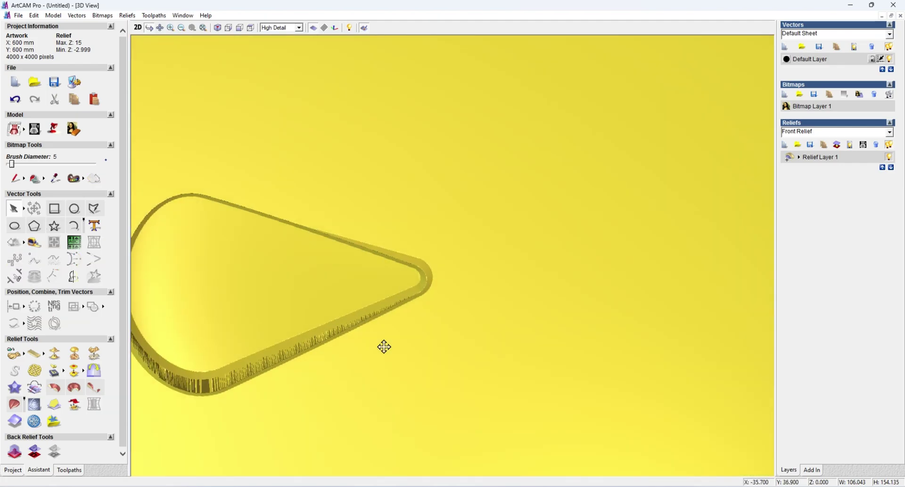
left_click(161, 29)
left_click_drag(258, 182, 493, 138)
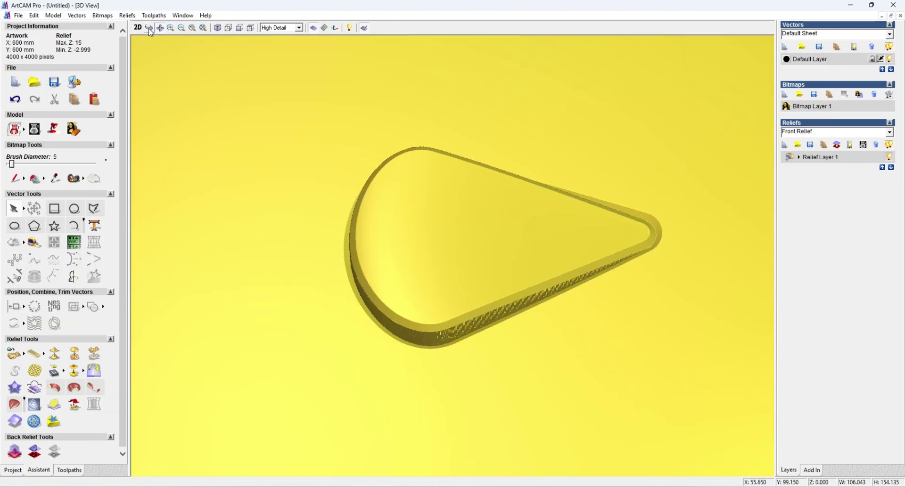
left_click(149, 28)
scroll(390, 229, "up", 3)
left_click_drag(415, 243, 402, 190)
key("F2")
Draw a narrow curved band following the inside of the petal's left edge, about 44 mm wide and 129 mm high, and select it
left_click(320, 265)
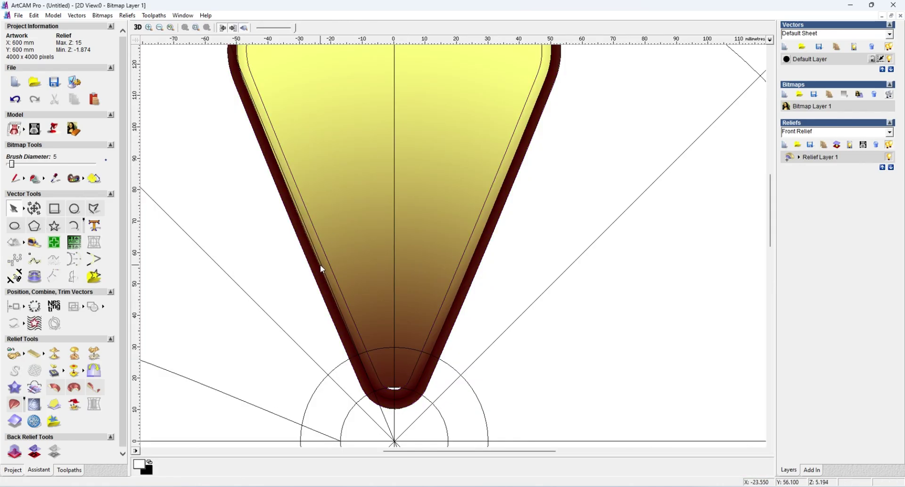
left_click(334, 272)
left_click(376, 261)
scroll(375, 262, "down", 3)
left_click(422, 233)
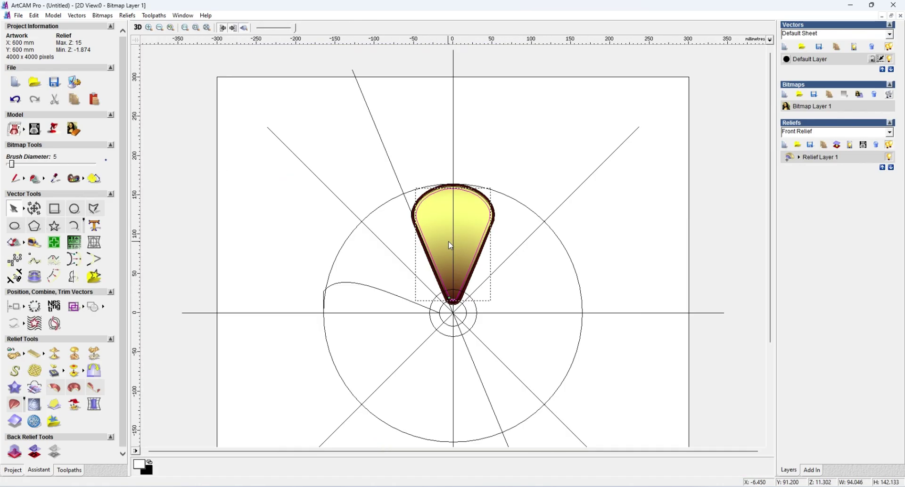
left_click(74, 225)
scroll(444, 232, "up", 2)
left_click(427, 131)
left_click(361, 190)
left_click(443, 238)
left_click(437, 217)
left_click(415, 261)
left_click(435, 317)
left_click(415, 261)
left_click(542, 158)
scroll(443, 197, "down", 3)
left_click_drag(408, 178, 513, 388)
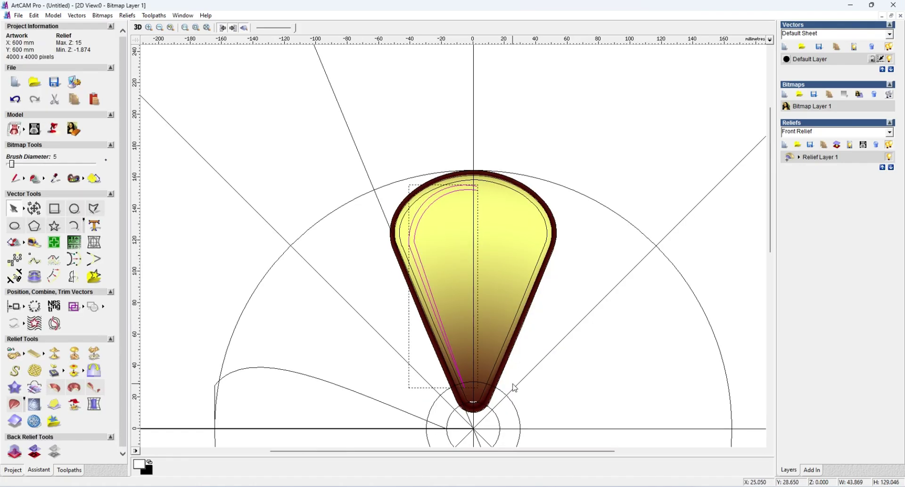
Adjust the curved band's shoulder and top nodes so its two edges run evenly inside the petal's left edge
scroll(463, 190, "up", 3)
left_click_drag(363, 212, 345, 219)
left_click_drag(415, 196, 426, 178)
left_click_drag(378, 211, 368, 227)
left_click_drag(503, 174, 497, 173)
scroll(448, 158, "down", 3)
scroll(430, 148, "up", 3)
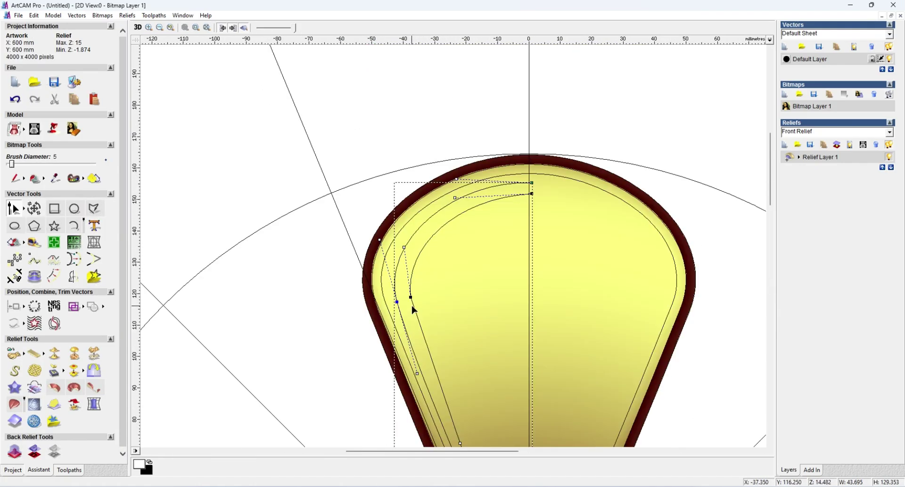
left_click_drag(411, 298, 410, 299)
scroll(442, 289, "down", 2)
scroll(470, 322, "up", 2)
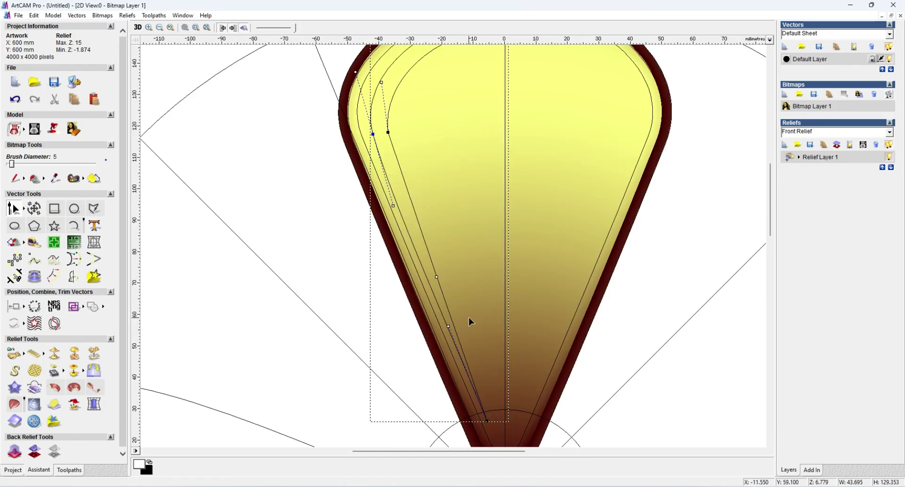
scroll(405, 152, "down", 2)
scroll(423, 110, "up", 2)
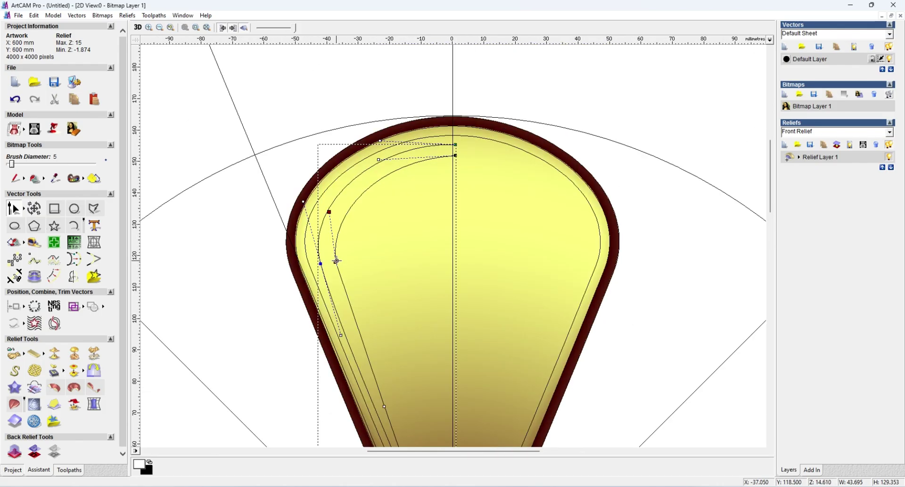
Refine the band's outer shoulder and top end nodes, smooth the edge curve, and finish node editing
left_click_drag(322, 265, 325, 264)
left_click_drag(456, 146, 457, 148)
scroll(473, 156, "down", 1)
scroll(474, 157, "up", 1)
key("s")
left_click_drag(349, 289, 348, 289)
left_click(451, 222)
scroll(452, 222, "down", 1)
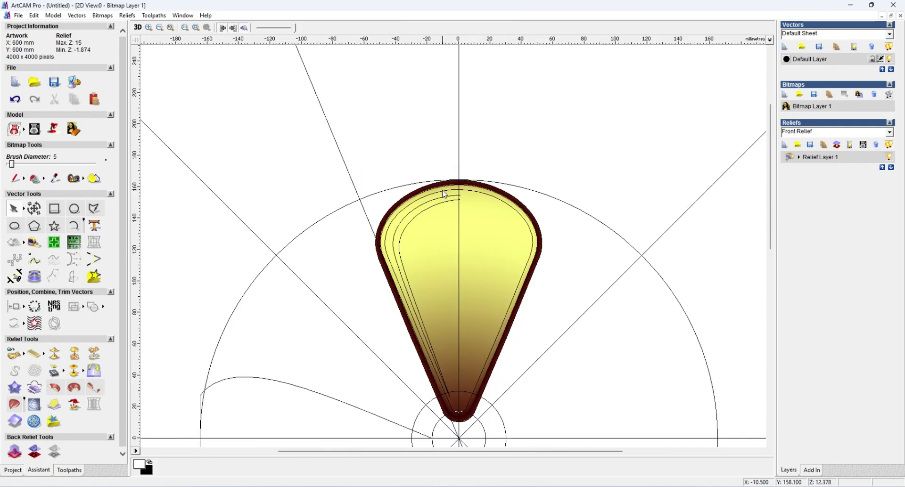
Mirror the half band across the petal's vertical centre line and align the nodes where the halves meet at the top
scroll(451, 198, "up", 1)
scroll(310, 182, "down", 1)
scroll(448, 162, "up", 1)
left_click(359, 218)
left_click_drag(332, 225, 331, 229)
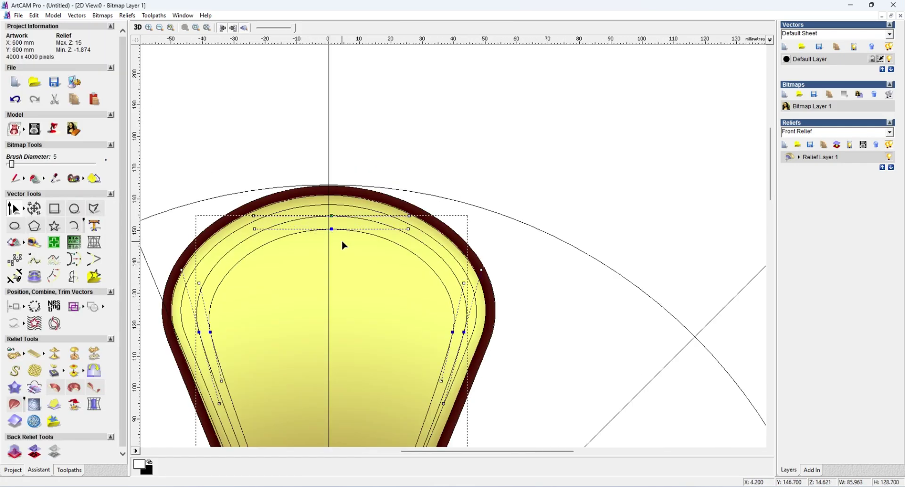
key("n")
Subtract an angular 19-degree shape with no height limit from the relief between the band's two outlines
right_click(259, 276)
left_click(303, 97)
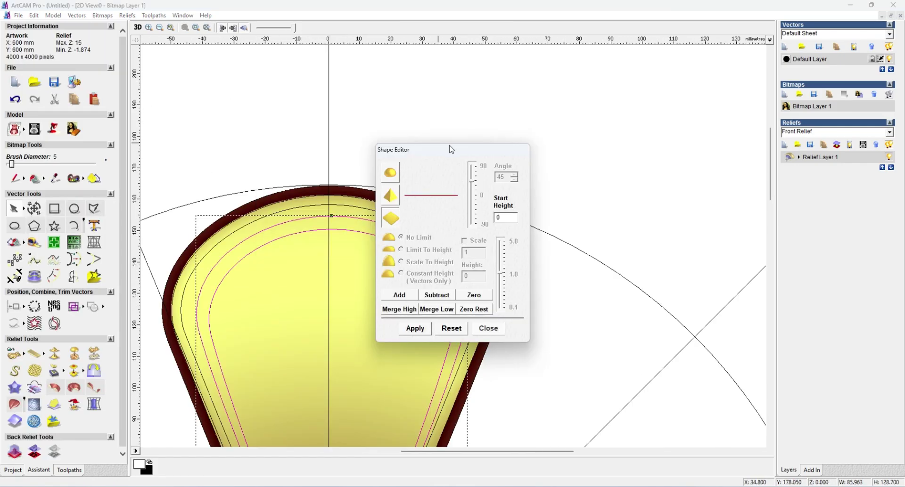
left_click(390, 189)
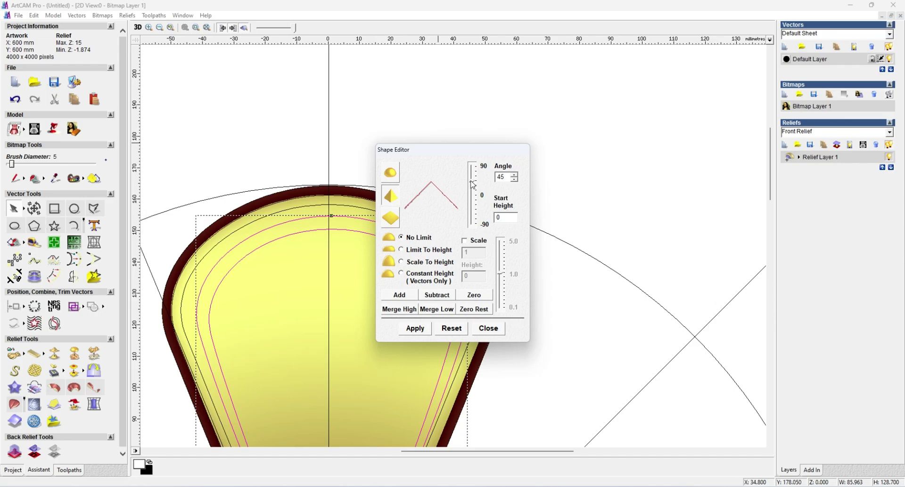
left_click_drag(473, 185, 472, 194)
left_click(438, 296)
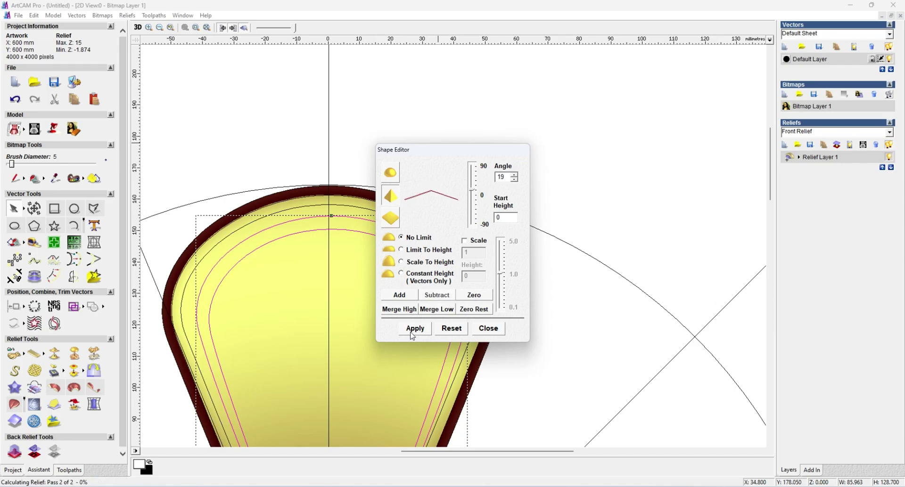
left_click(486, 329)
Examine the new inner groove on the petal in 3D up close, and return to the 2D view
scroll(354, 250, "down", 1)
scroll(421, 323, "up", 1)
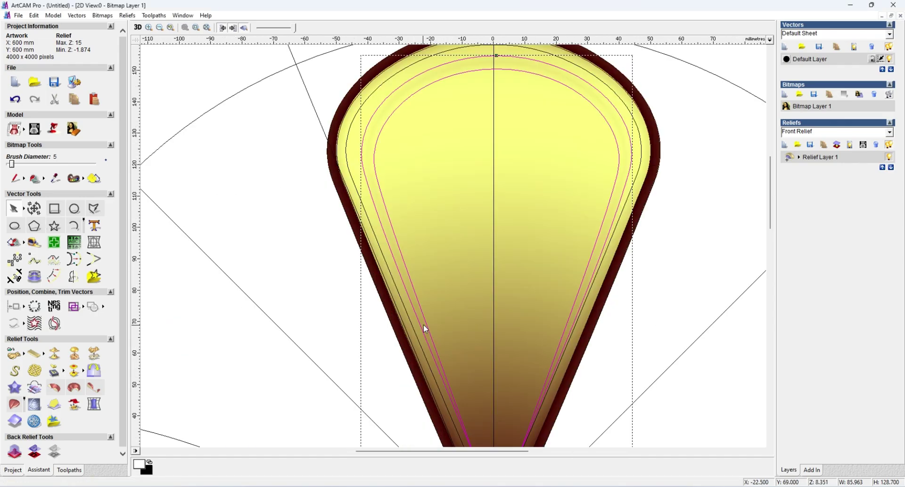
left_click(244, 93)
left_click(142, 27)
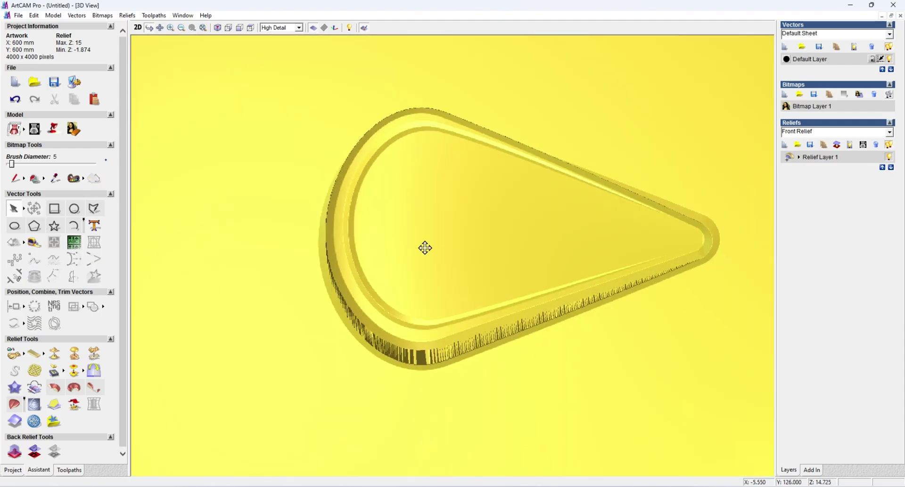
scroll(424, 247, "up", 2)
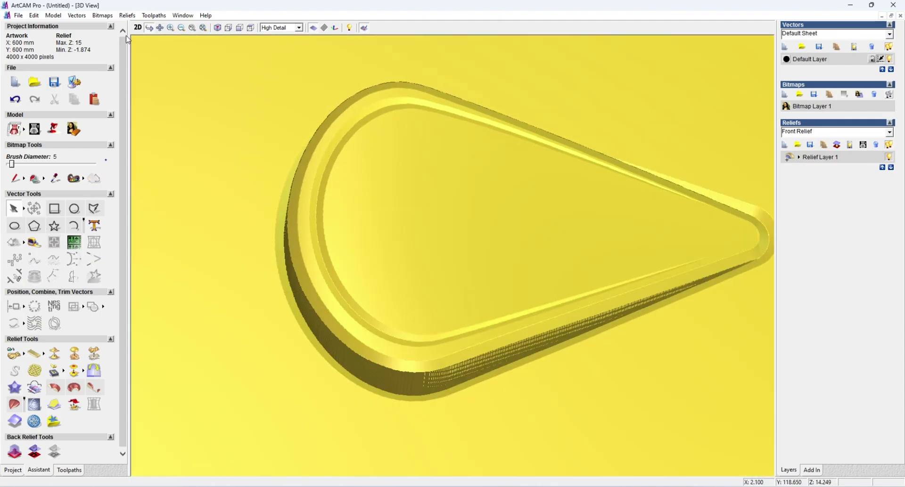
left_click(137, 27)
left_click(138, 27)
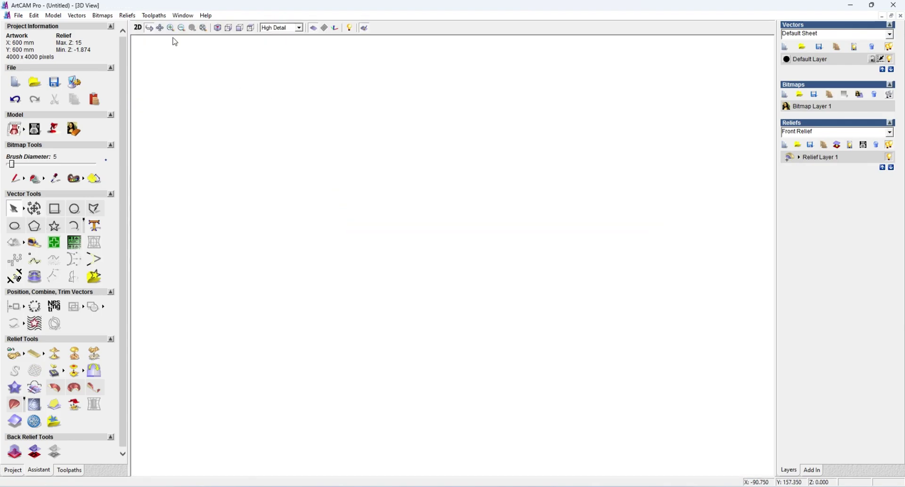
scroll(272, 278, "up", 2)
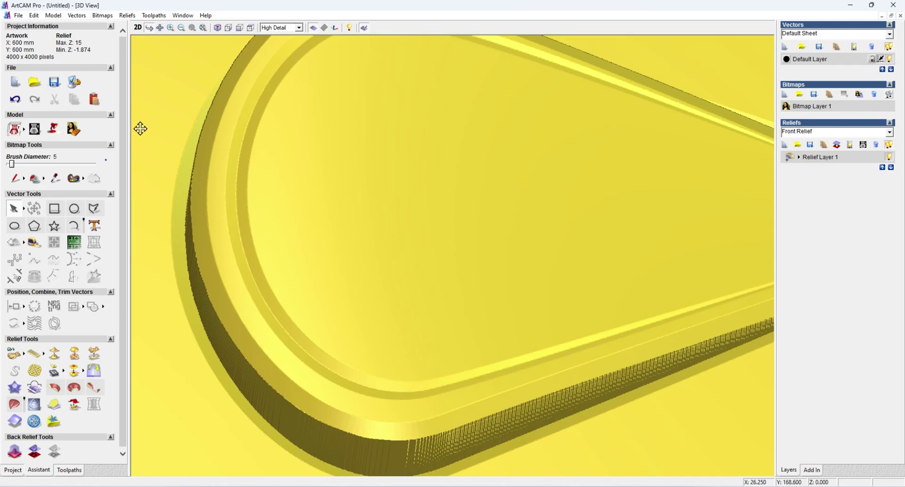
left_click(143, 28)
Add a rounded 42-degree shape with no height limit between the petal's inset outline and the band's outer edge
left_click(364, 177)
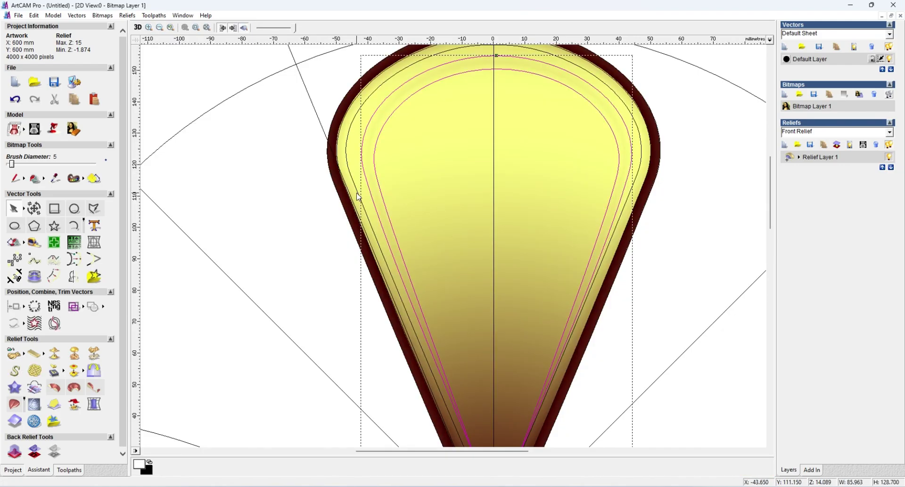
right_click(427, 160)
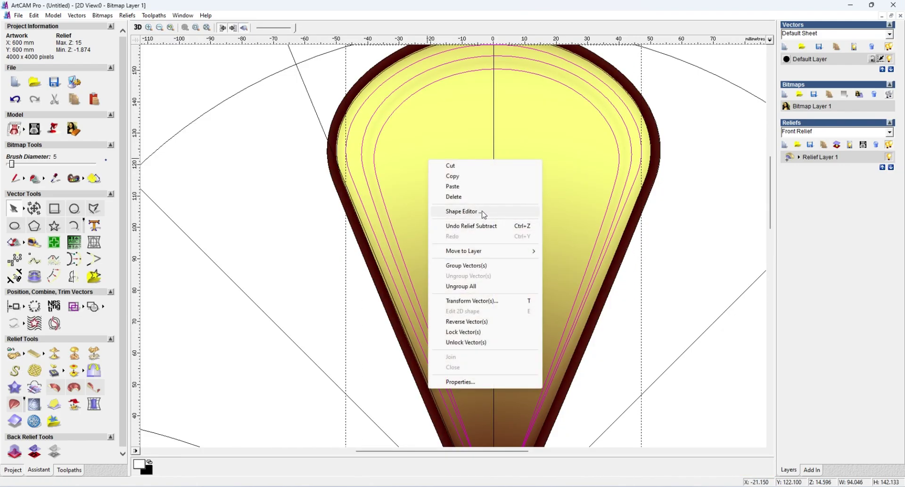
left_click(482, 212)
left_click(390, 172)
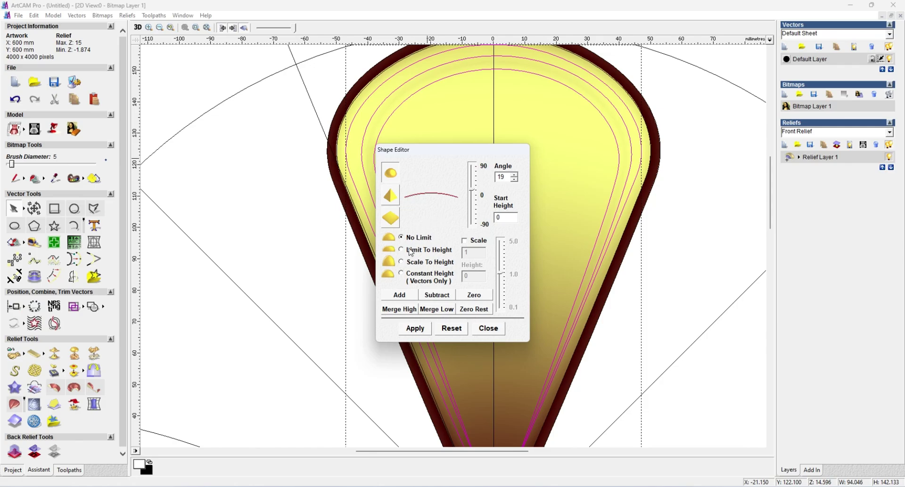
left_click_drag(472, 190, 473, 186)
left_click(399, 294)
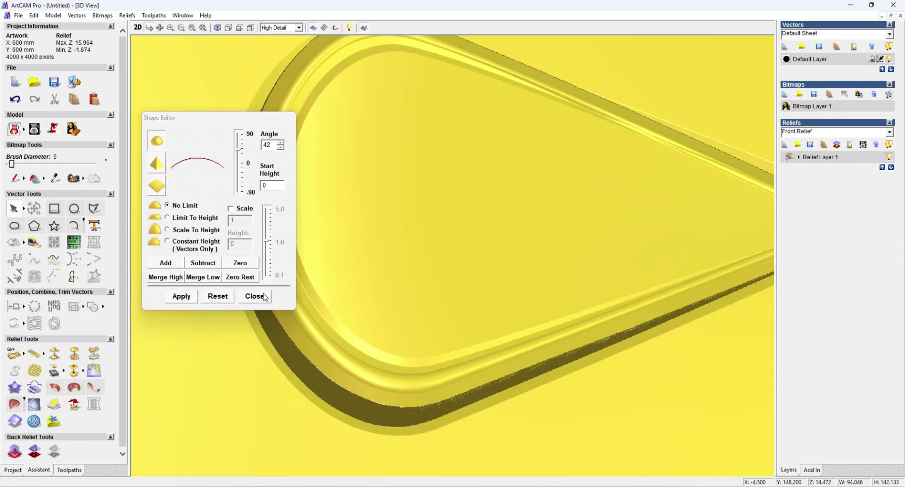
left_click_drag(457, 289, 340, 360)
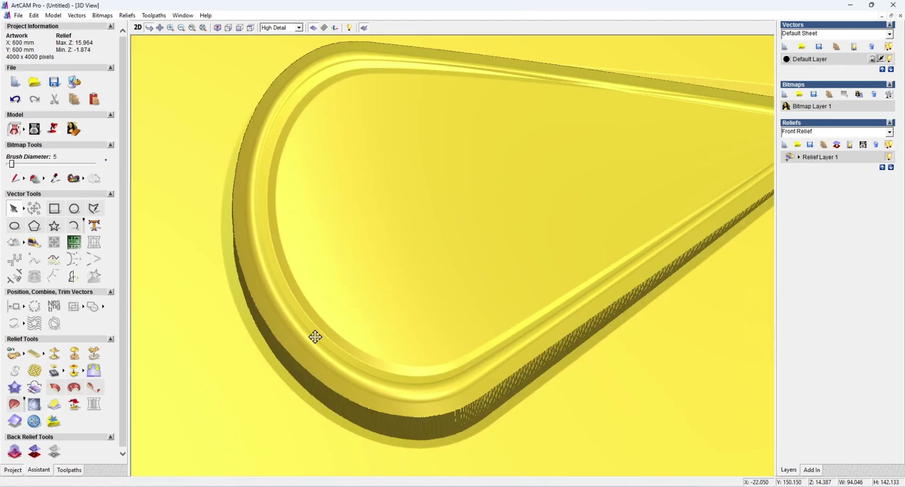
left_click(137, 27)
Close the innermost petal outline and subtract a rounded 25-degree shape with no height limit inside it
scroll(471, 251, "up", 3)
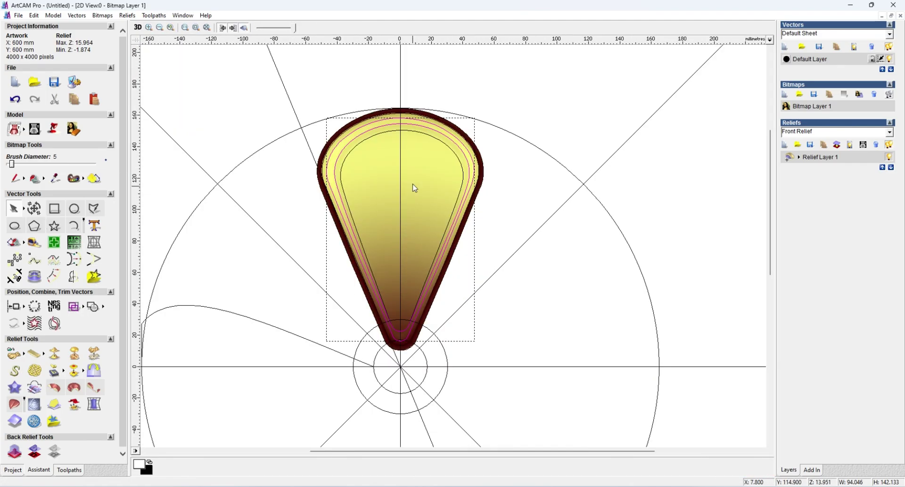
scroll(402, 235, "up", 2)
right_click(422, 219)
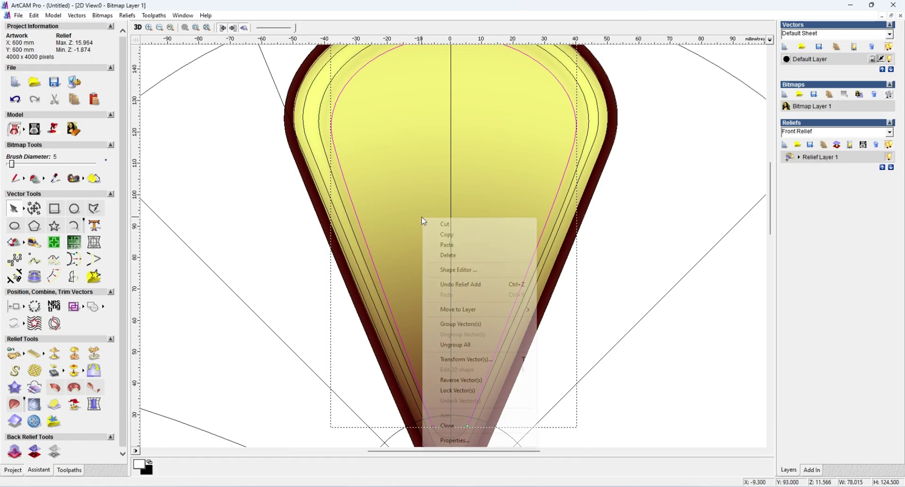
left_click(448, 427)
right_click(384, 173)
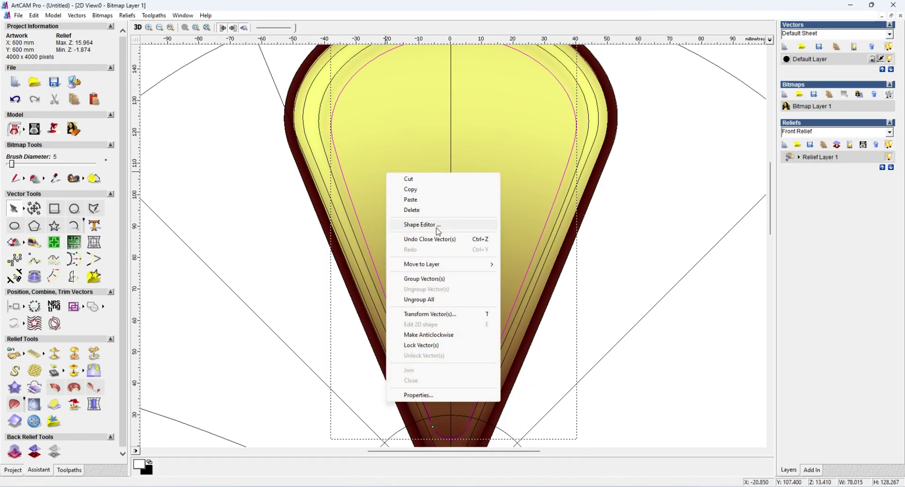
left_click(415, 223)
left_click_drag(239, 161, 240, 157)
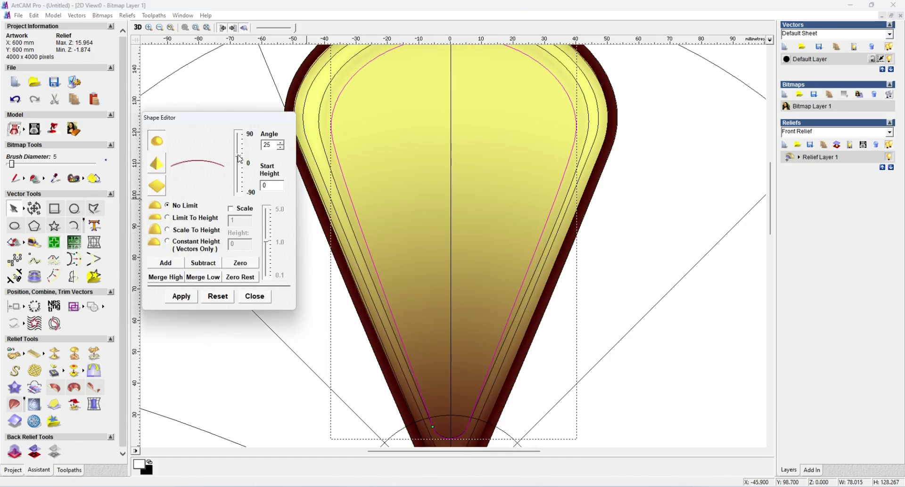
left_click(203, 263)
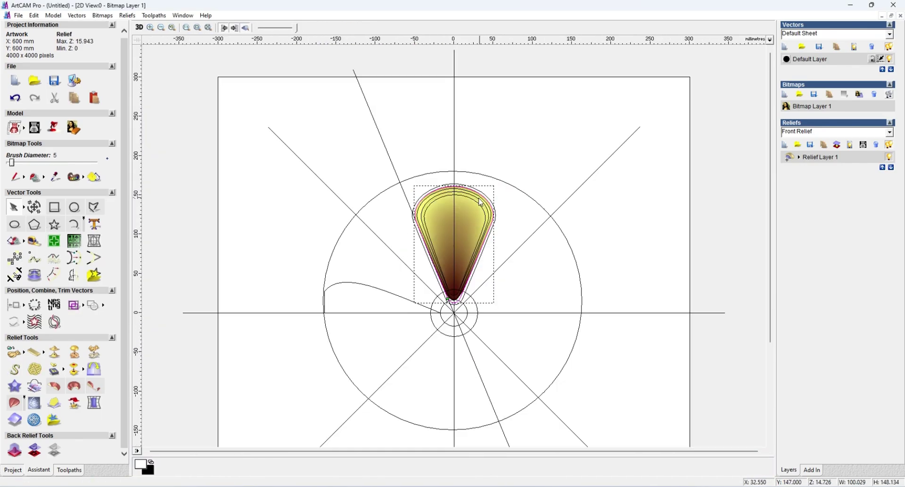
Mirror merge the petal relief left over right to make both halves symmetrical
scroll(479, 203, "up", 2)
left_click(94, 369)
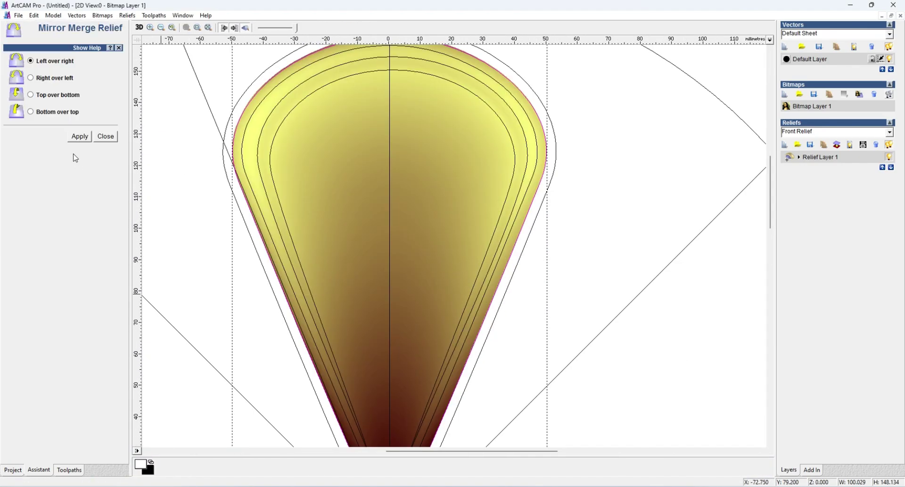
left_click(74, 135)
left_click(103, 135)
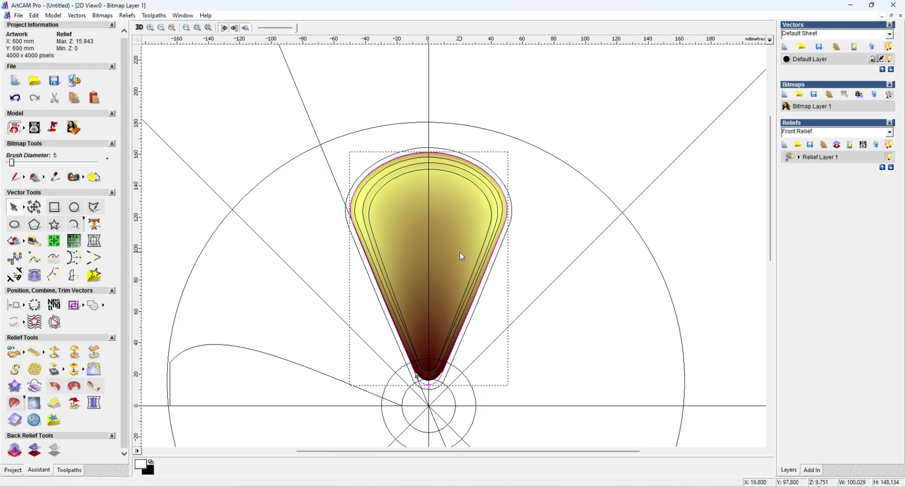
Select all the petal outline vectors and remove them from the drawing, keeping the construction circles and radial lines
scroll(461, 256, "down", 2)
left_click_drag(339, 150, 536, 311)
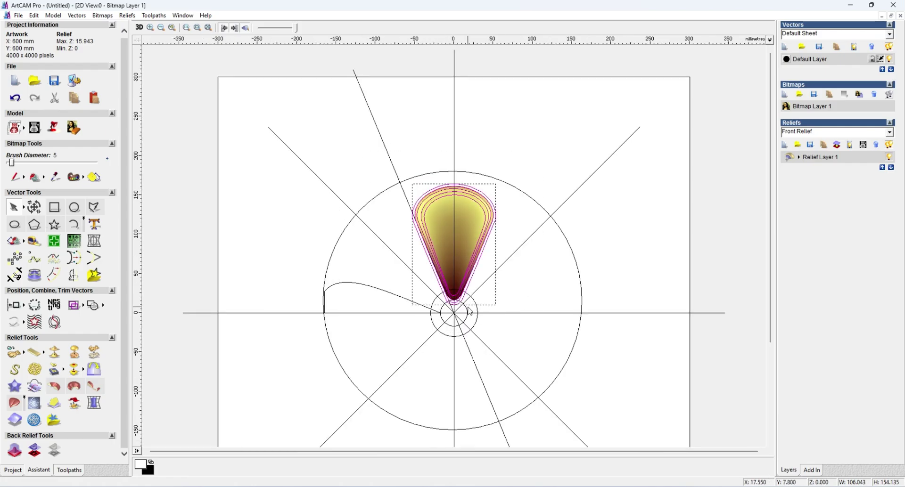
left_click_drag(460, 300, 271, 88)
scroll(498, 236, "up", 1)
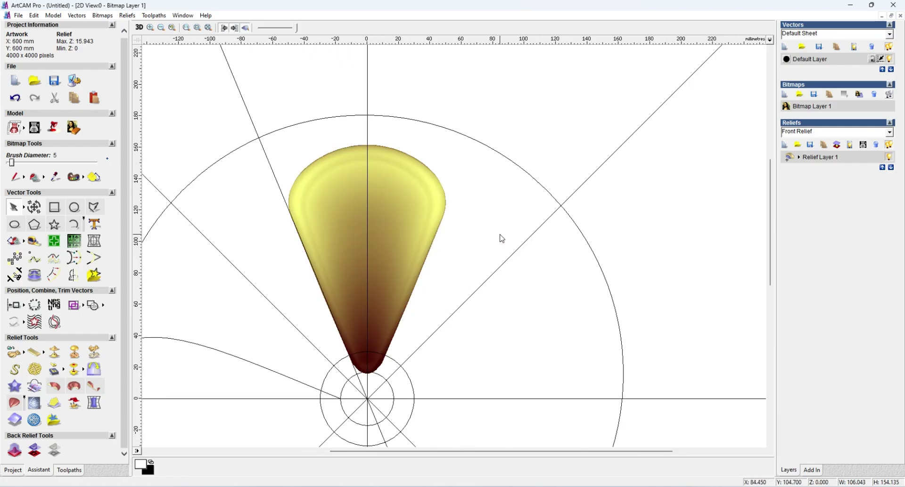
left_click(492, 227)
left_click(24, 352)
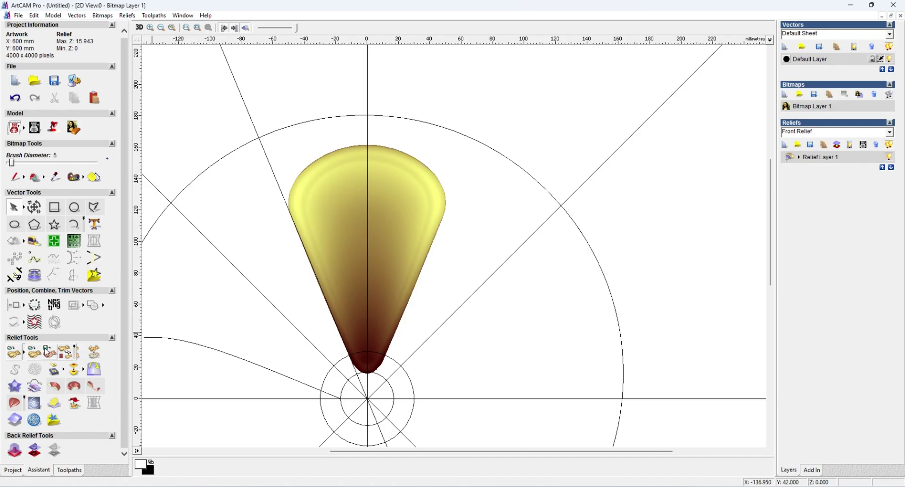
left_click(45, 350)
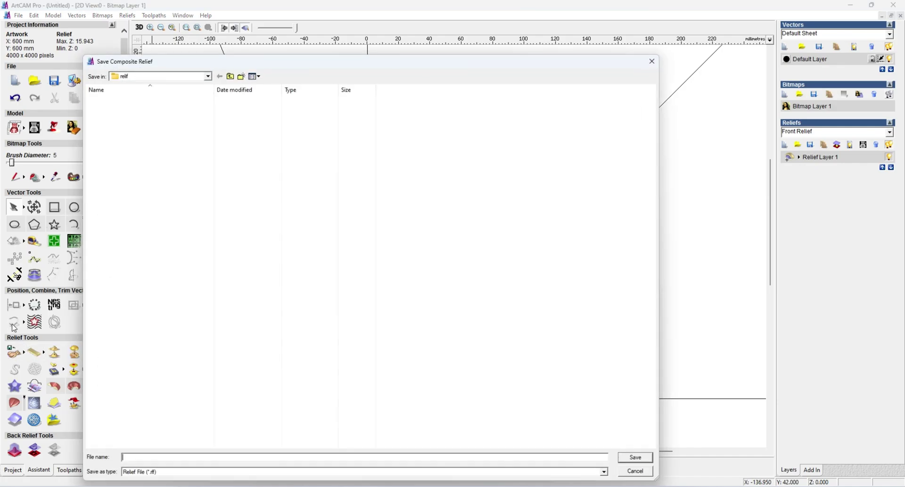
left_click_drag(652, 101, 652, 436)
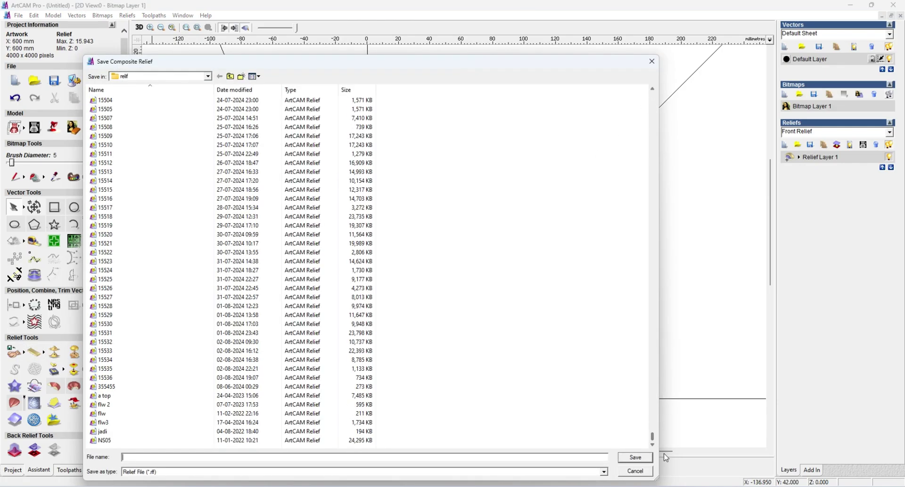
left_click(119, 378)
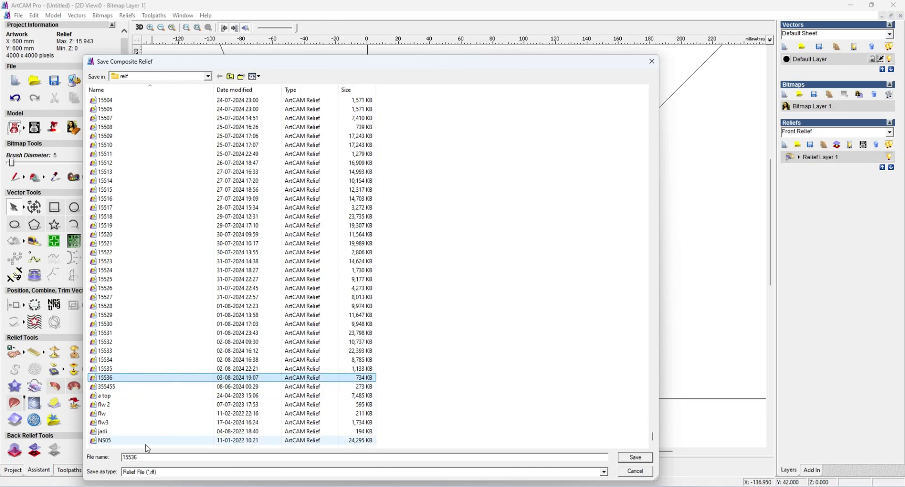
left_click_drag(138, 457, 131, 459)
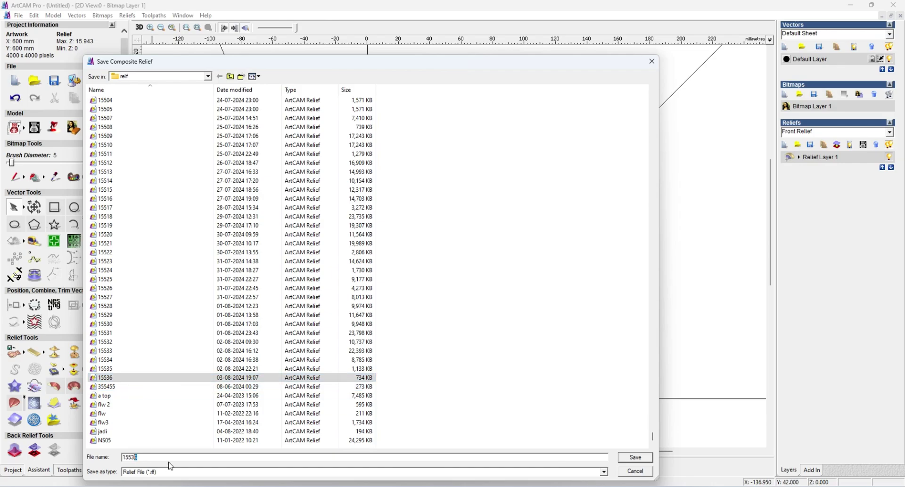
left_click(636, 471)
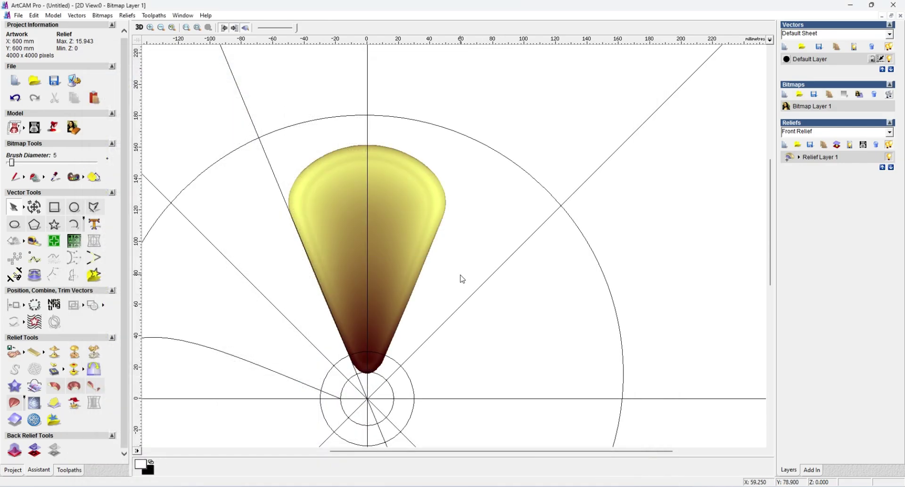
Load the saved relief file 15537 as 3D clipart over the petal
scroll(460, 264, "down", 2)
scroll(461, 247, "up", 2)
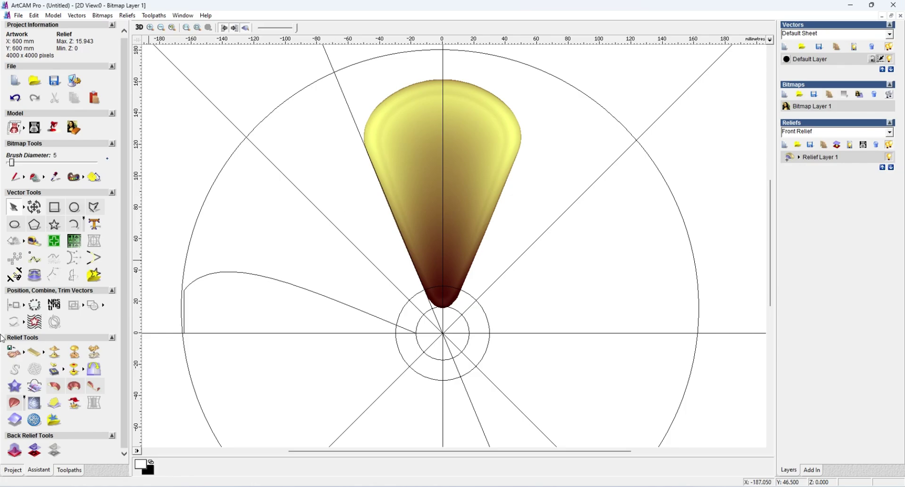
left_click(26, 356)
left_click(38, 354)
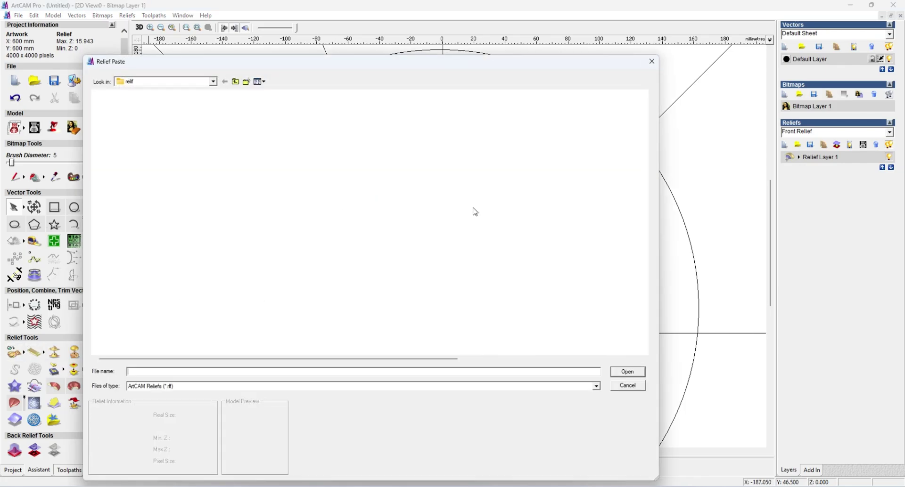
left_click_drag(646, 103, 628, 370)
left_click(123, 294)
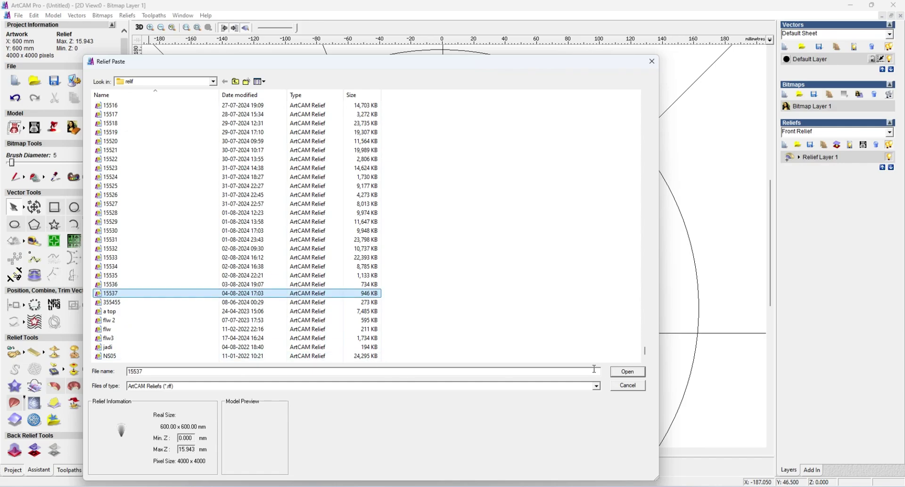
left_click(619, 376)
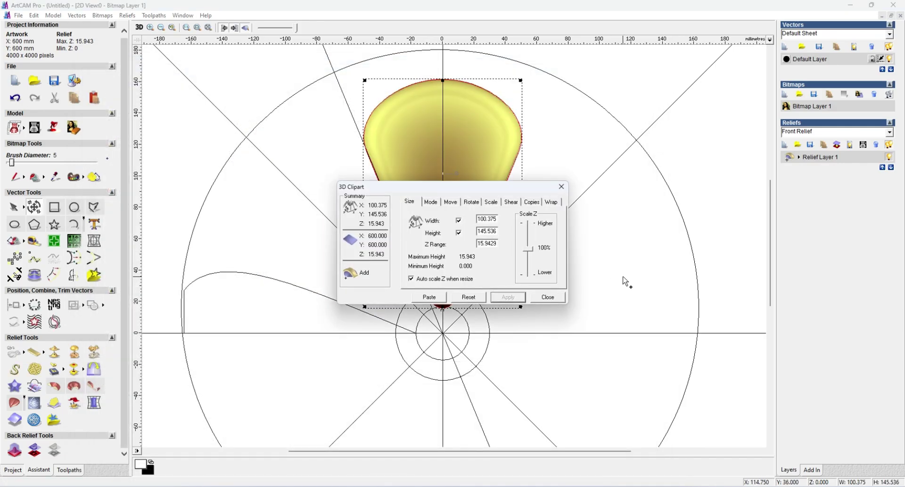
left_click_drag(519, 189, 357, 138)
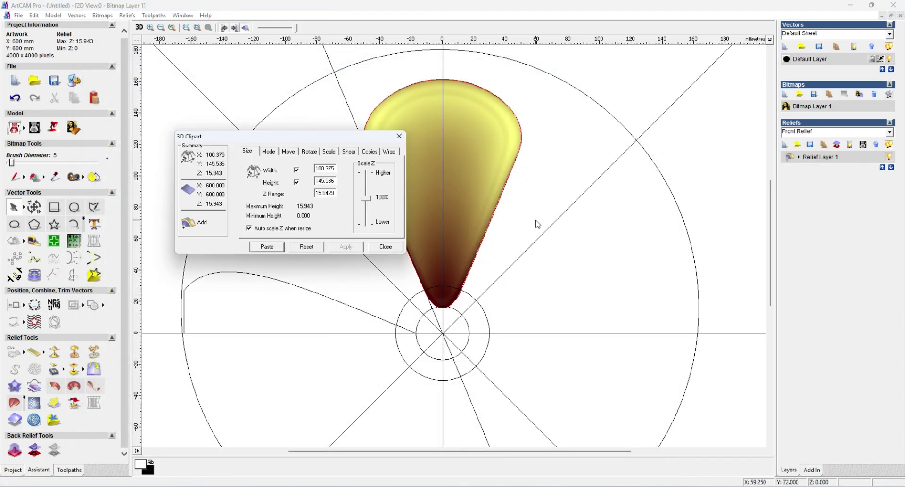
scroll(537, 223, "down", 2)
scroll(452, 226, "up", 4)
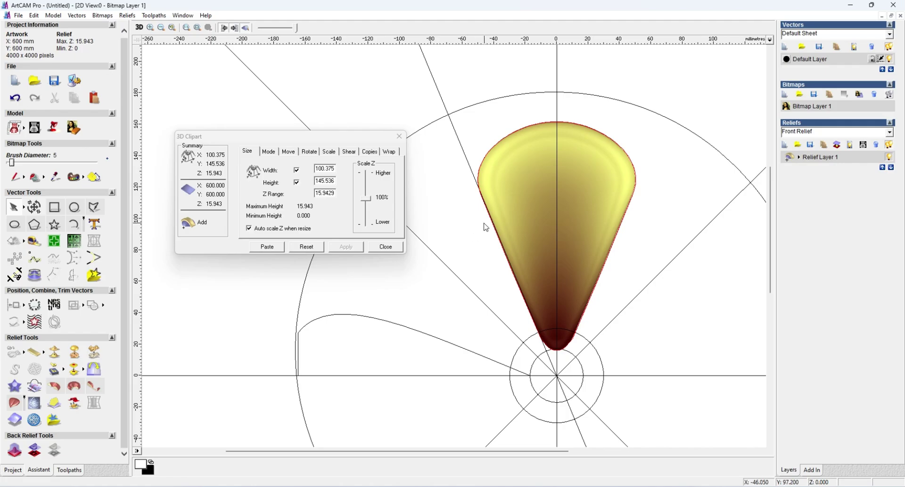
left_click_drag(360, 134, 256, 100)
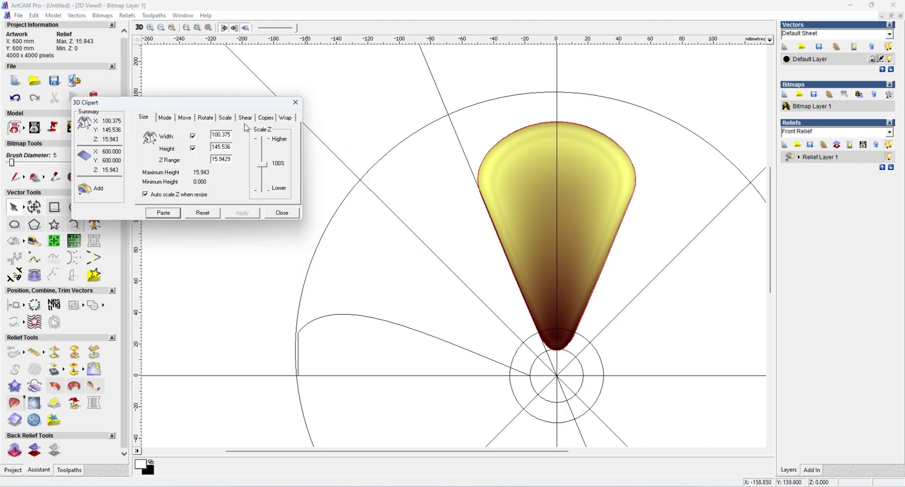
Select the petal clipart together with the vertical centre line and rotate both 45 degrees counterclockwise
left_click(504, 140)
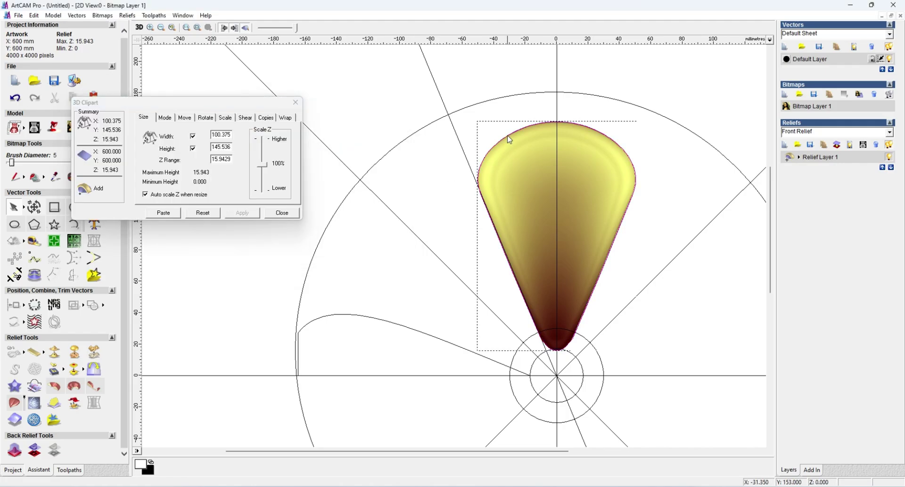
left_click(557, 111, "shift")
scroll(415, 230, "down", 2)
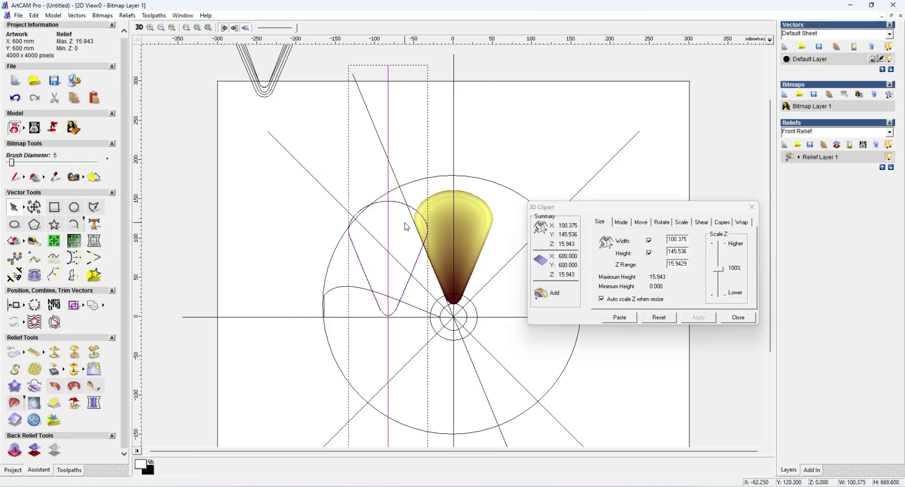
key("t")
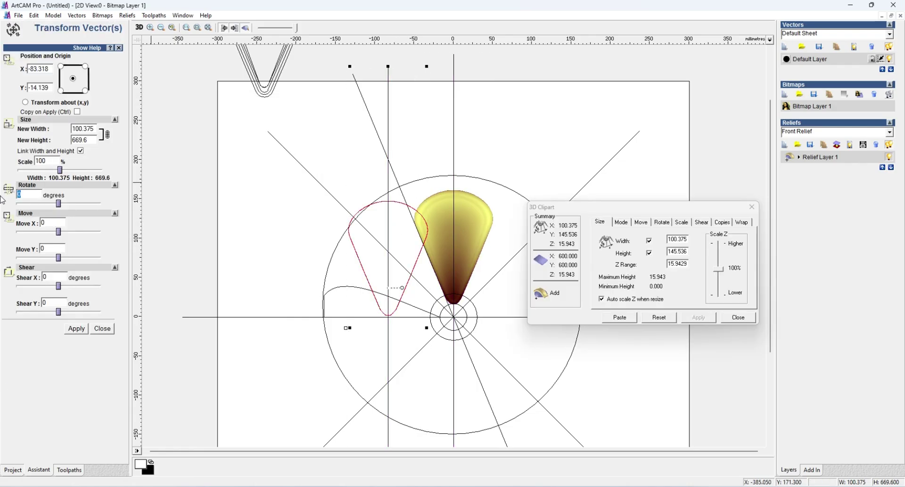
type("5")
left_click(76, 328)
left_click(102, 329)
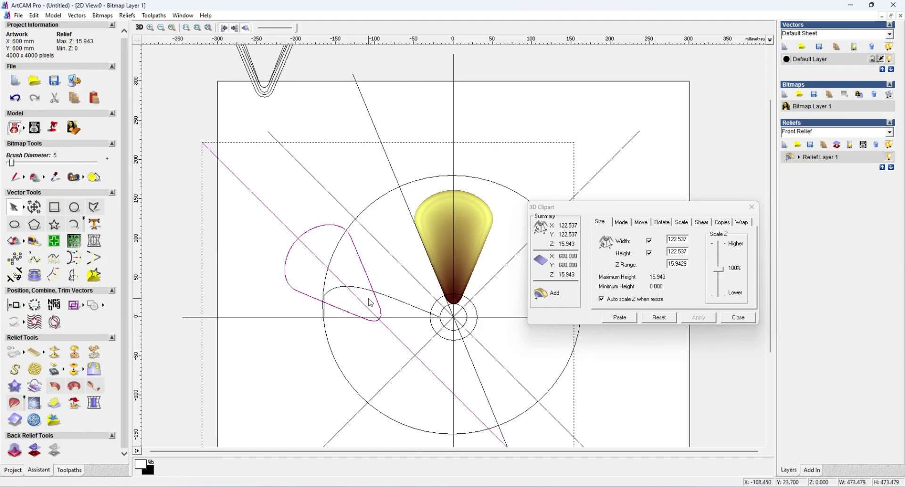
Move the rotated clipart and line so the line's end snaps to the end of the upper-left diagonal construction line
left_click_drag(380, 319, 446, 311)
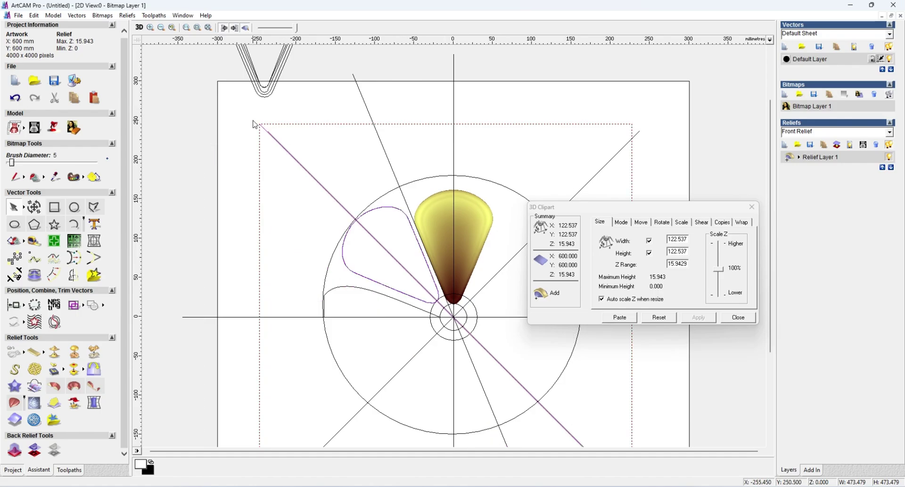
left_click_drag(261, 140, 267, 132)
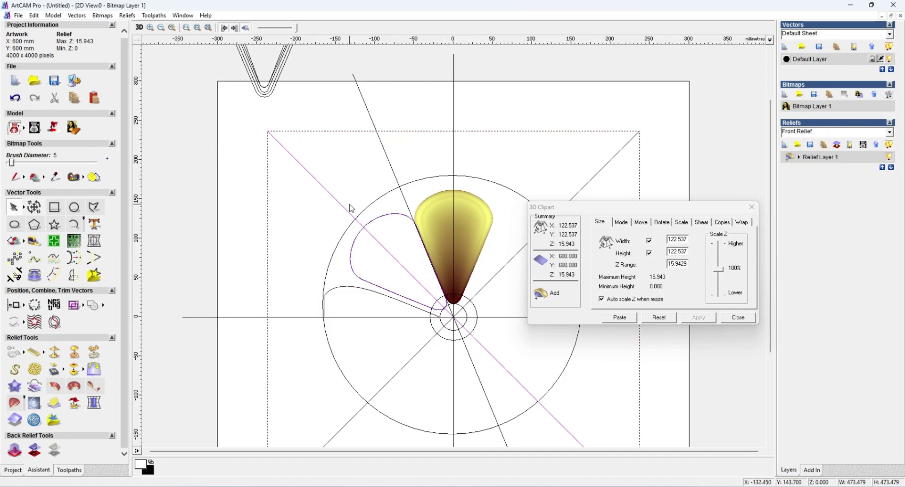
left_click(358, 187)
scroll(395, 213, "down", 1)
scroll(451, 271, "up", 1)
Try rotating the petal clipart and its diagonal line another 45 degrees counterclockwise before pasting, and undo the rotation
left_click(400, 238)
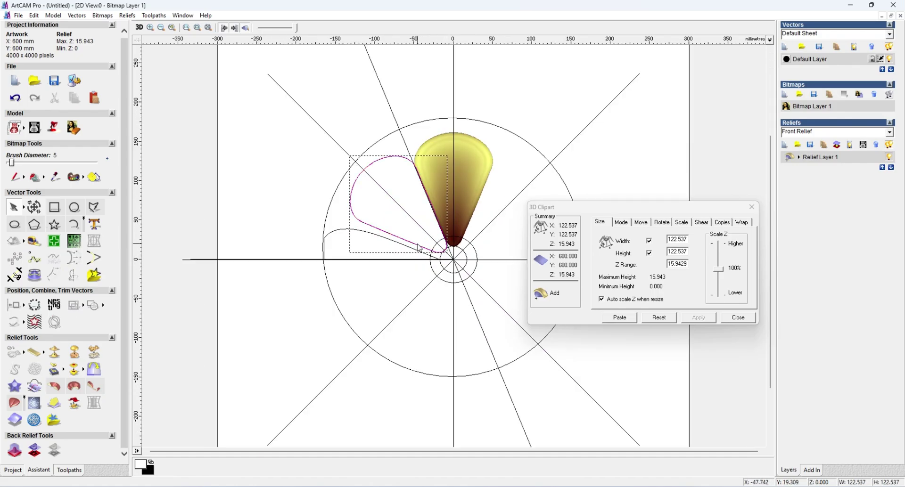
left_click(332, 138, "shift")
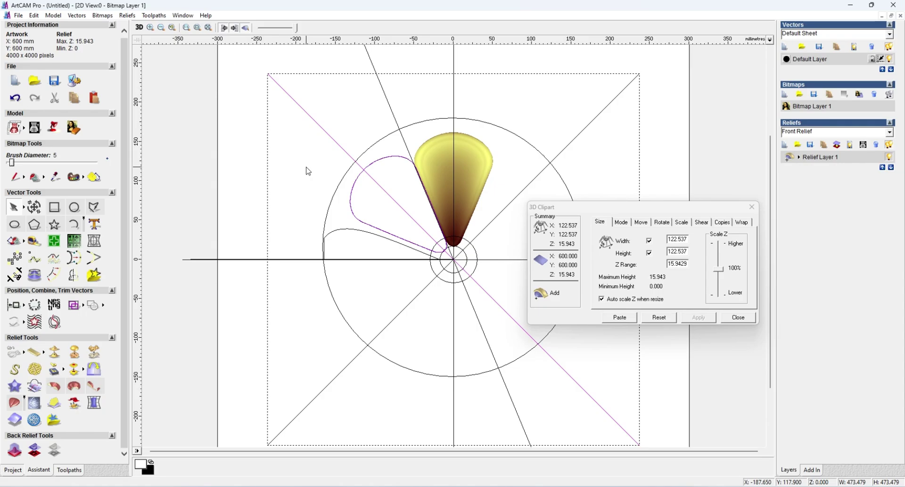
key("t")
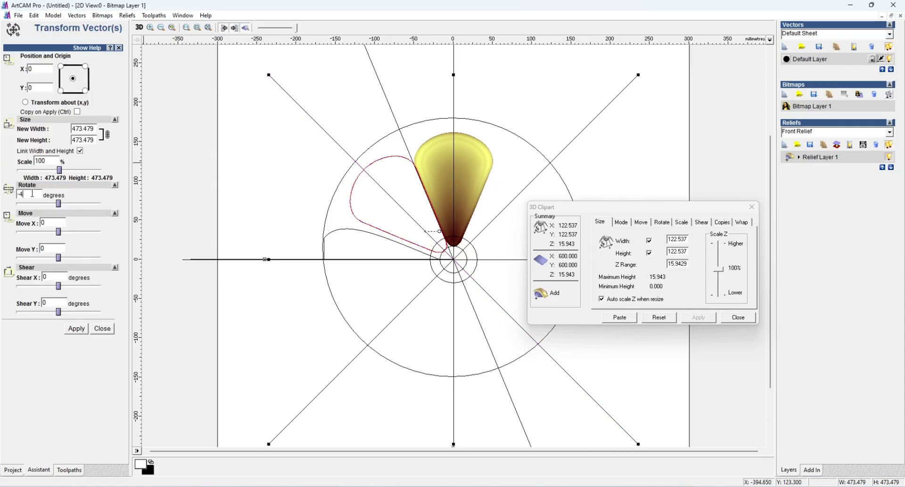
left_click(76, 329)
left_click(103, 329)
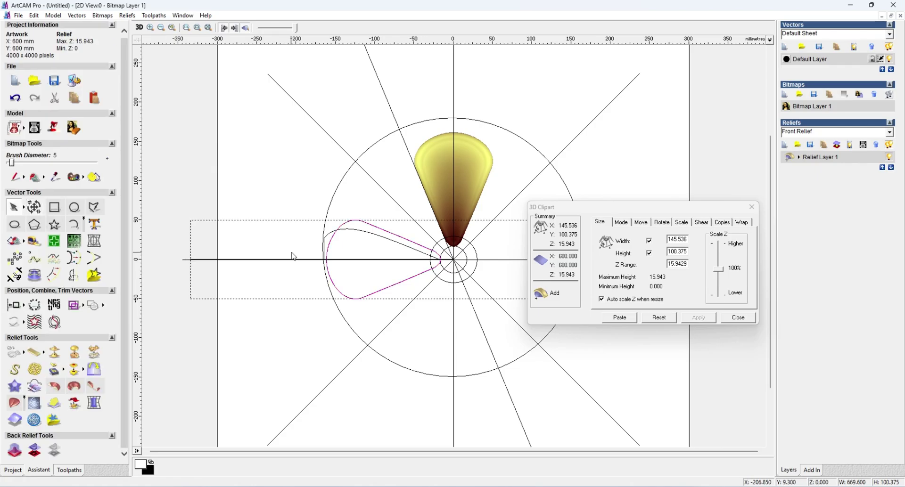
key("ctrl+z")
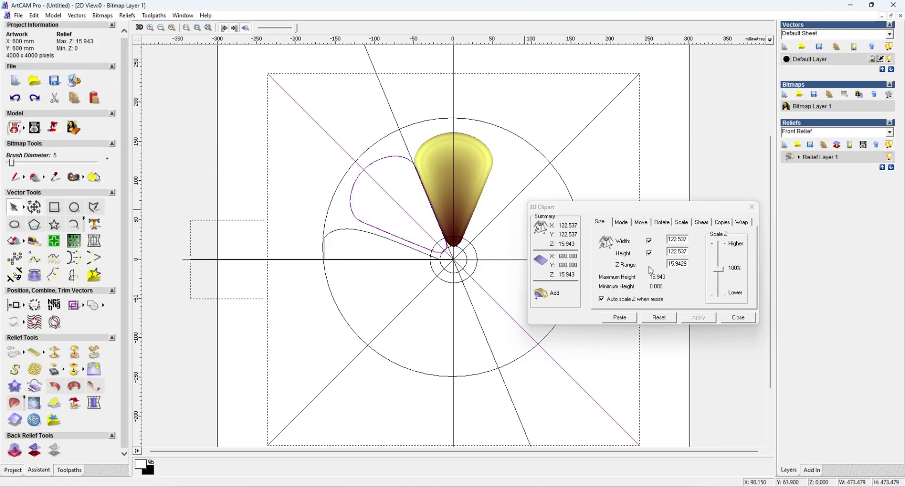
Set the clipart paste mode to Merge Highest and paste the petal on the upper-left diagonal
left_click(621, 222)
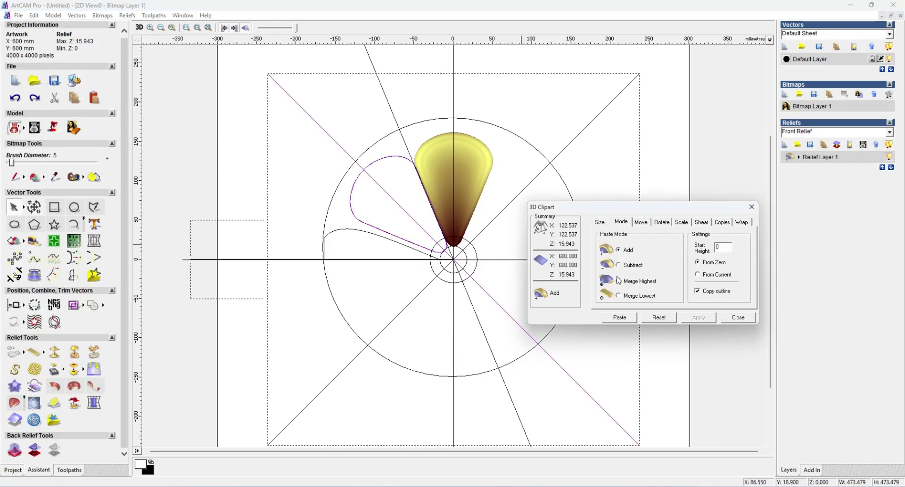
left_click(618, 281)
left_click(620, 318)
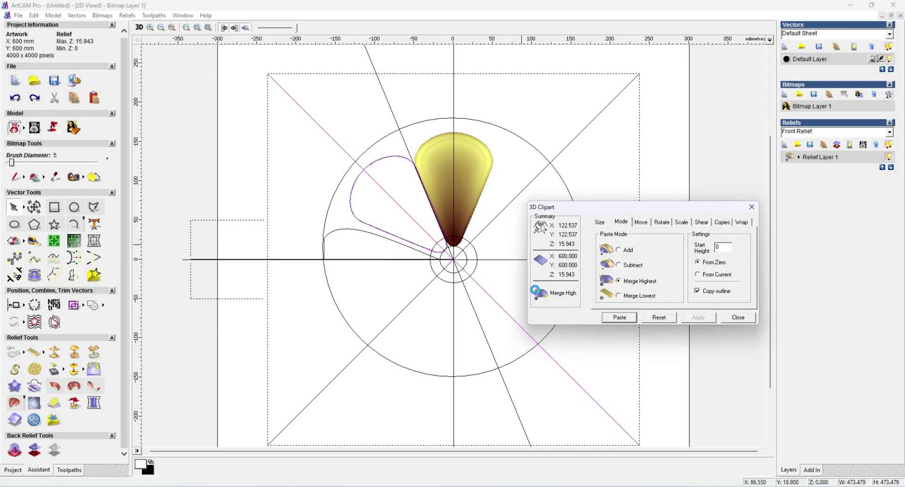
Select the petal clipart with its diagonal line and rotate both by -45 degrees onto the horizontal axis
left_click(397, 203)
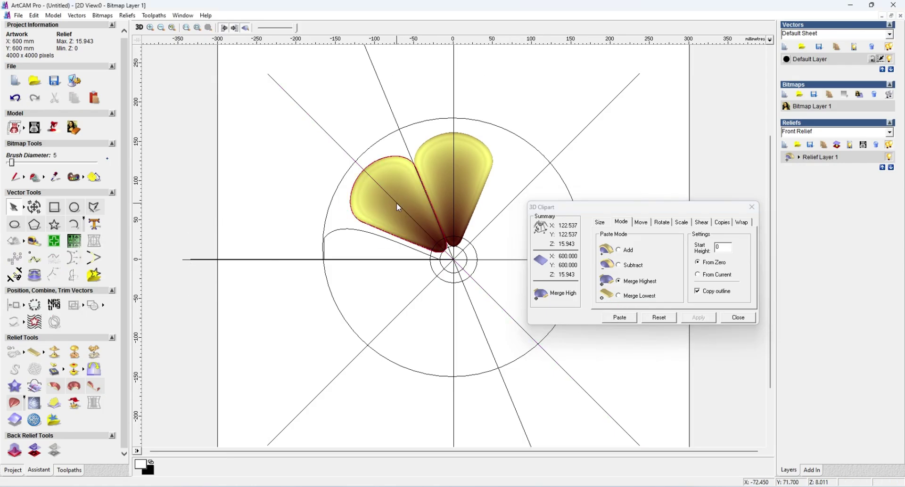
left_click(405, 212)
left_click(381, 159, "shift")
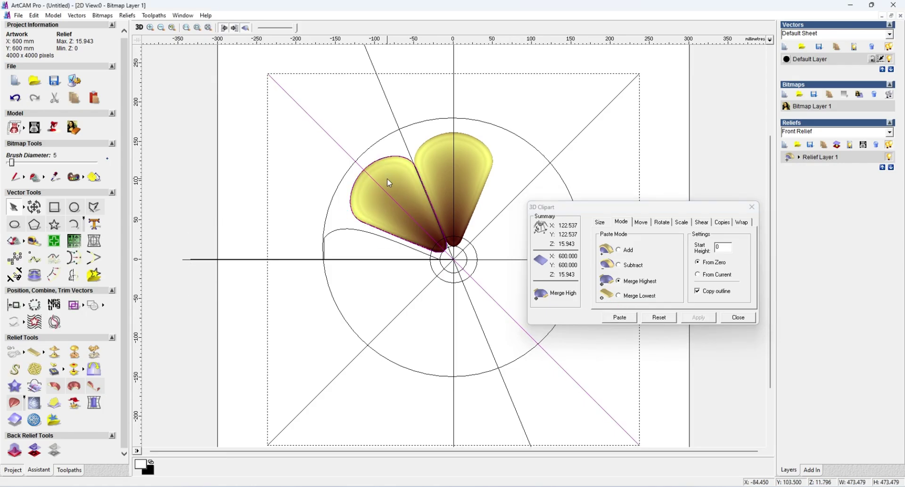
key("t")
left_click_drag(36, 195, 1, 197)
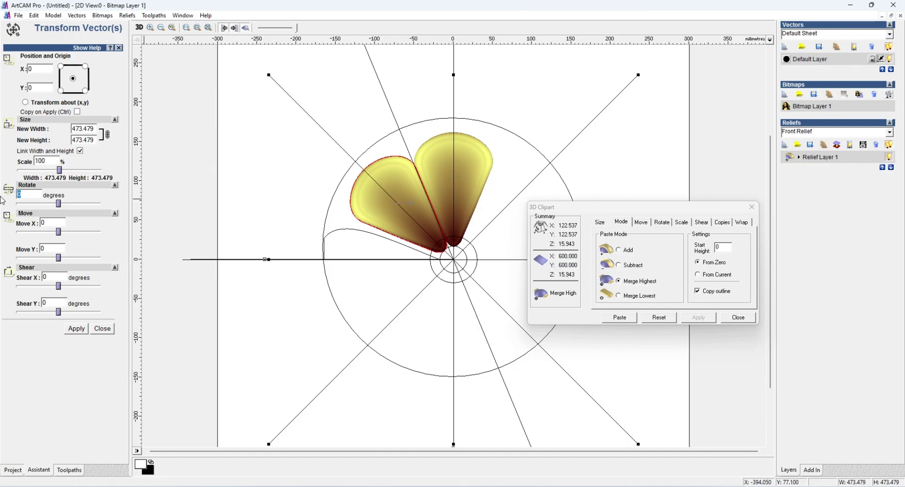
type("-45")
left_click(75, 328)
left_click(102, 328)
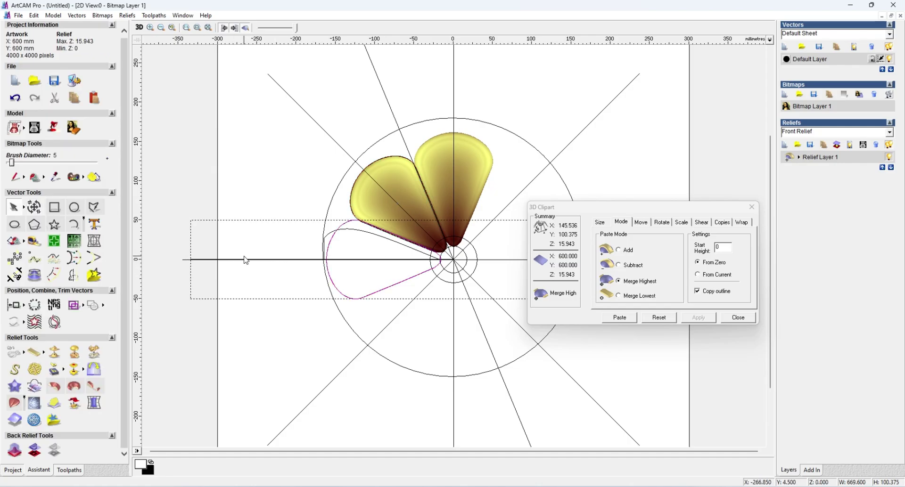
Examine how the rotated petal outline and its line align with the horizontal axis and the centre circles
scroll(434, 257, "down", 1)
scroll(466, 254, "down", 1)
scroll(498, 250, "up", 1)
scroll(490, 251, "down", 2)
scroll(504, 251, "up", 2)
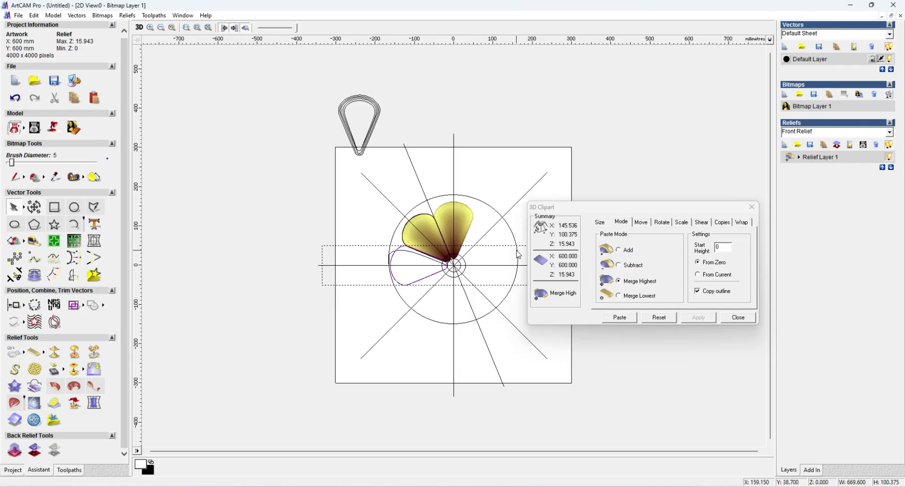
scroll(501, 254, "up", 2)
scroll(319, 254, "down", 1)
scroll(204, 279, "up", 2)
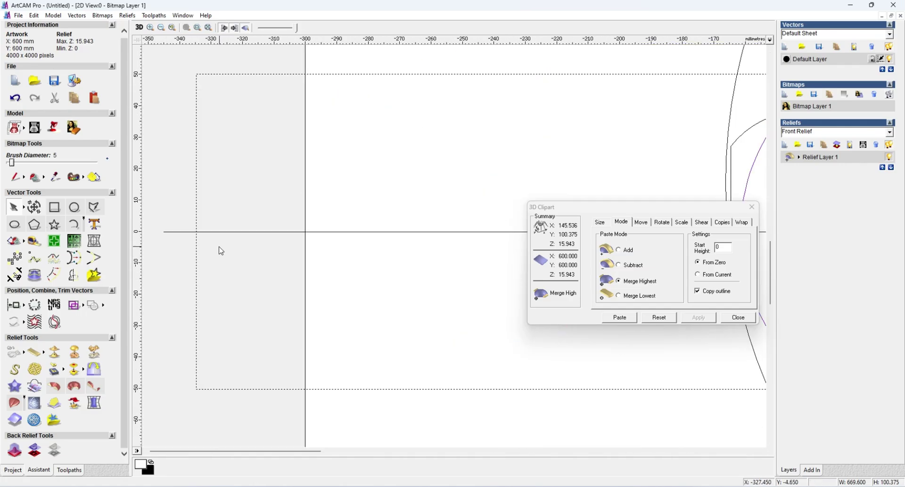
scroll(222, 251, "down", 3)
scroll(440, 254, "up", 3)
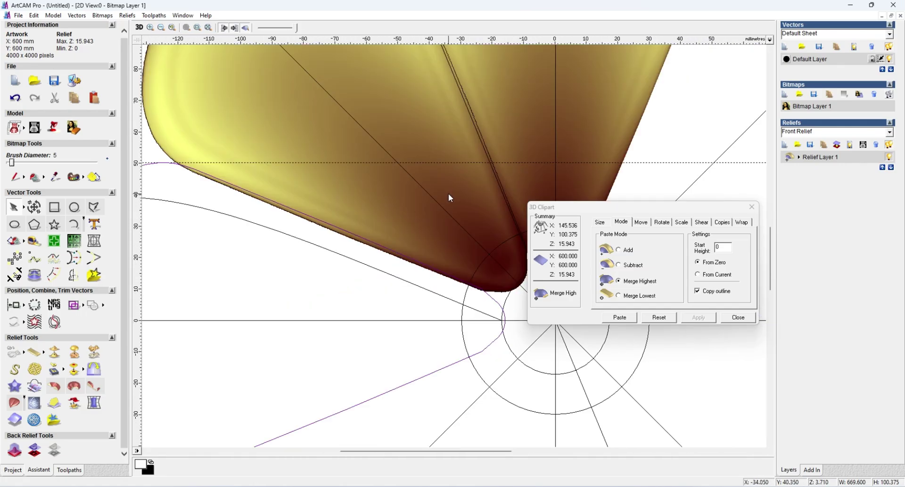
scroll(451, 202, "down", 2)
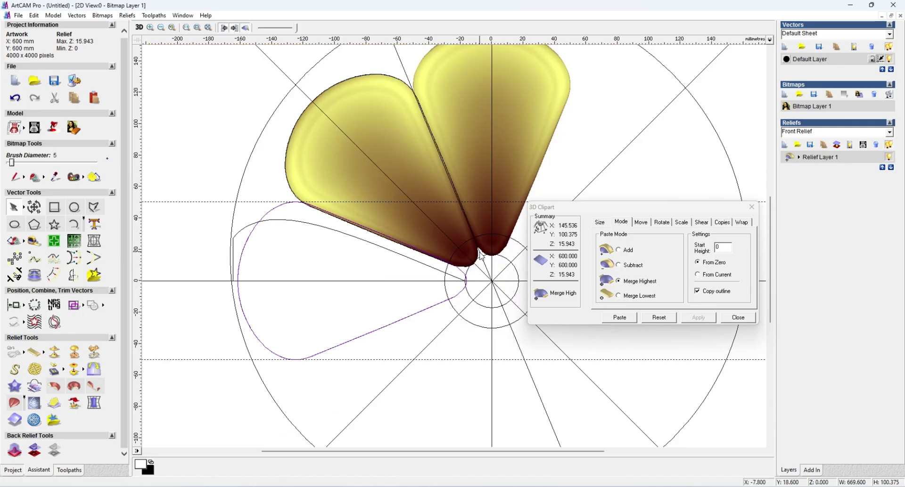
scroll(491, 267, "up", 2)
Paste the petal clipart along the left half of the horizontal axis with Merge Highest and close the 3D clipart settings
left_click(620, 318)
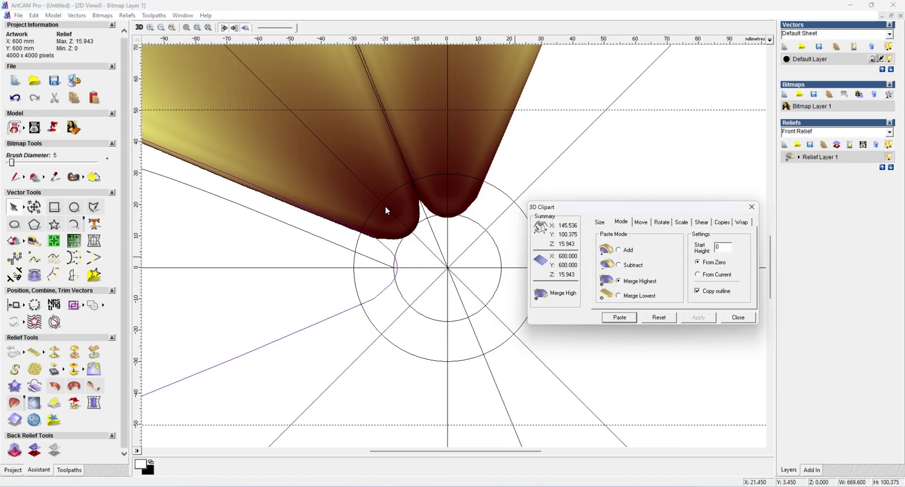
scroll(444, 204, "down", 4)
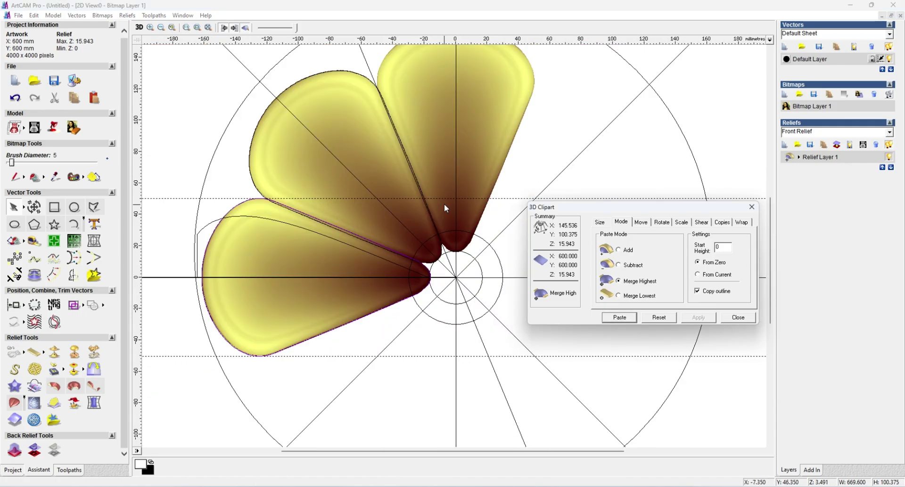
scroll(483, 225, "up", 2)
left_click(481, 220)
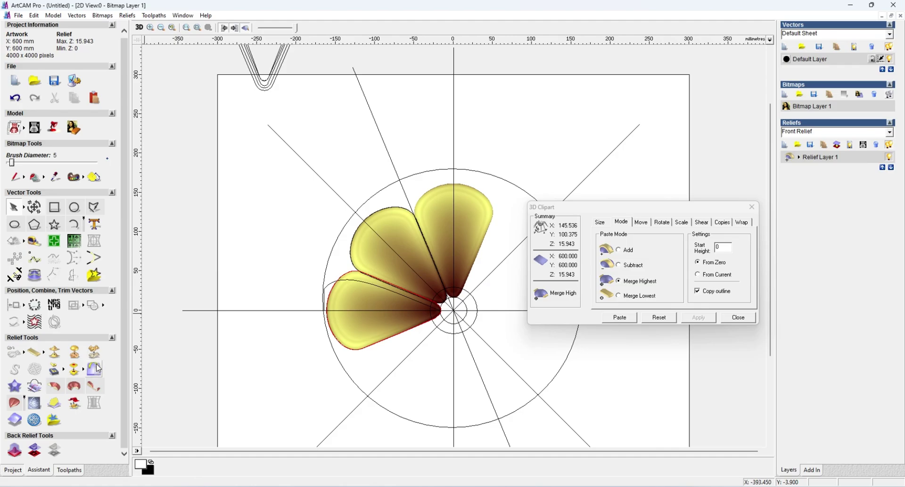
left_click(752, 209)
left_click(752, 207)
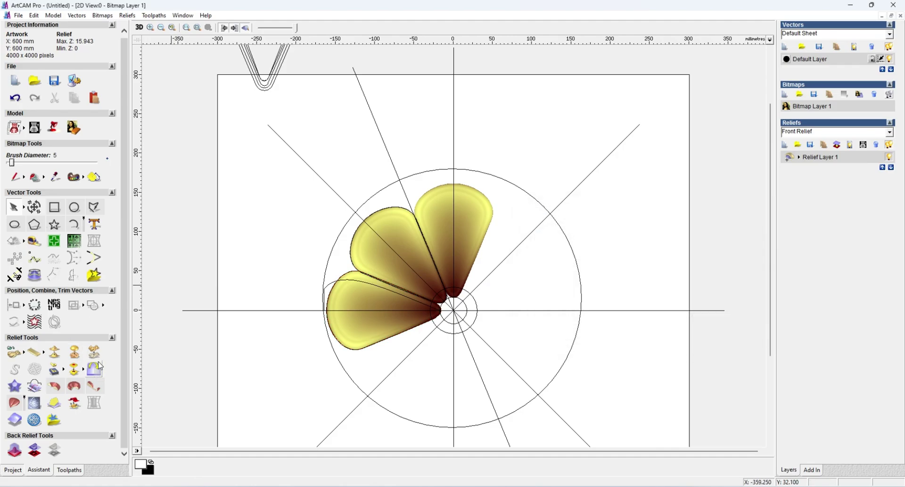
Mirror merge the petal relief left over right and top over bottom to complete the flower
left_click(100, 365)
left_click(80, 137)
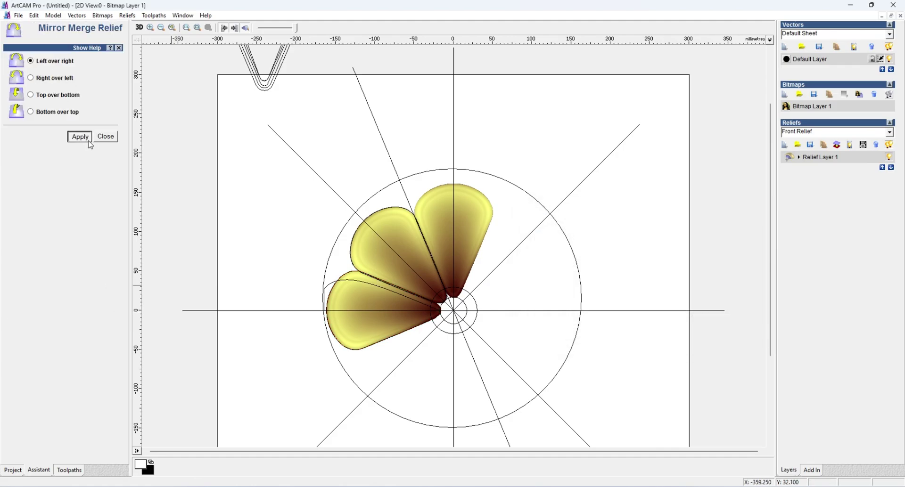
left_click(30, 95)
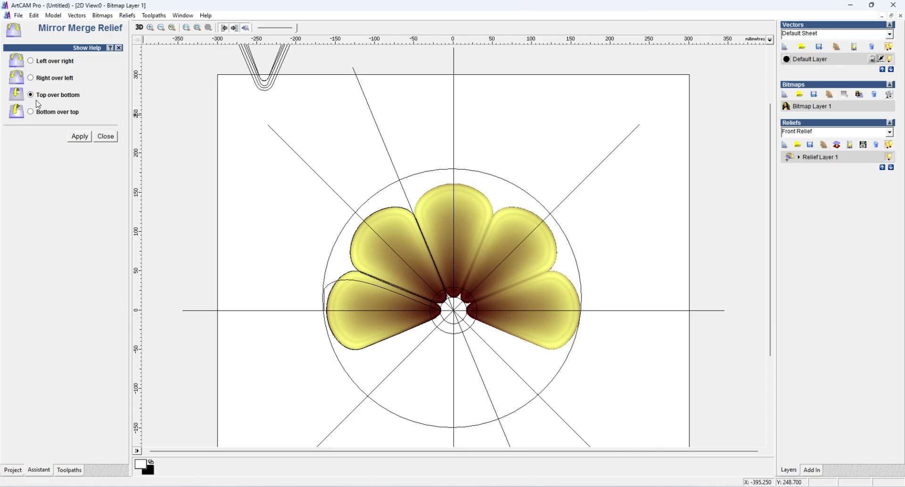
left_click(80, 137)
left_click(106, 137)
scroll(518, 264, "up", 2)
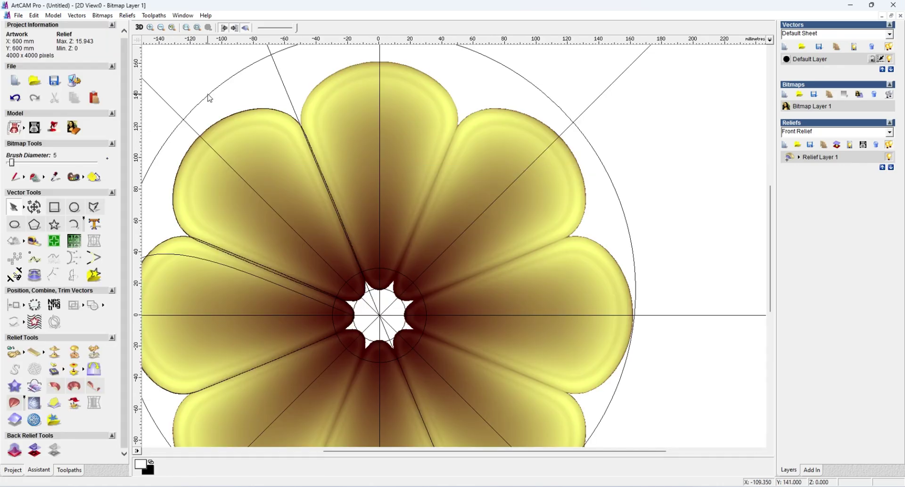
left_click(138, 27)
scroll(545, 209, "down", 2)
left_click_drag(522, 221, 650, 339)
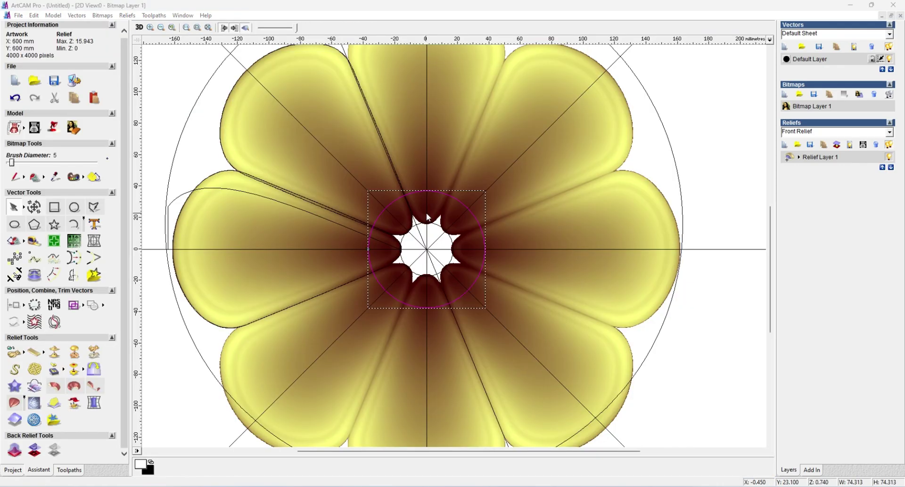
right_click(440, 157)
left_click(478, 203)
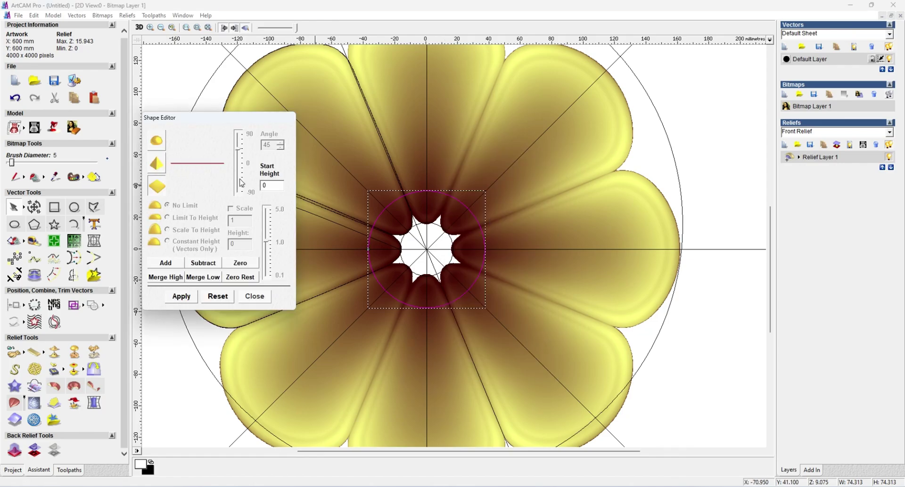
left_click(254, 296)
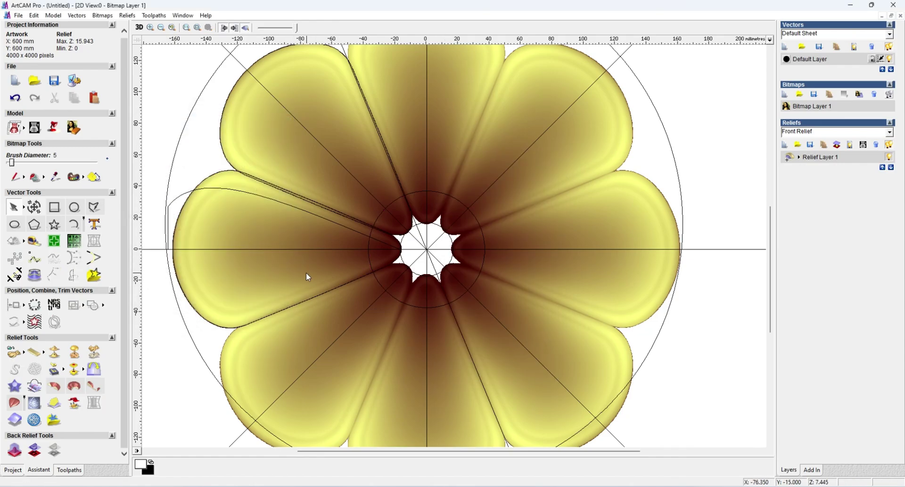
Scale the relief height of the whole layer to 15 mm
left_click(93, 353)
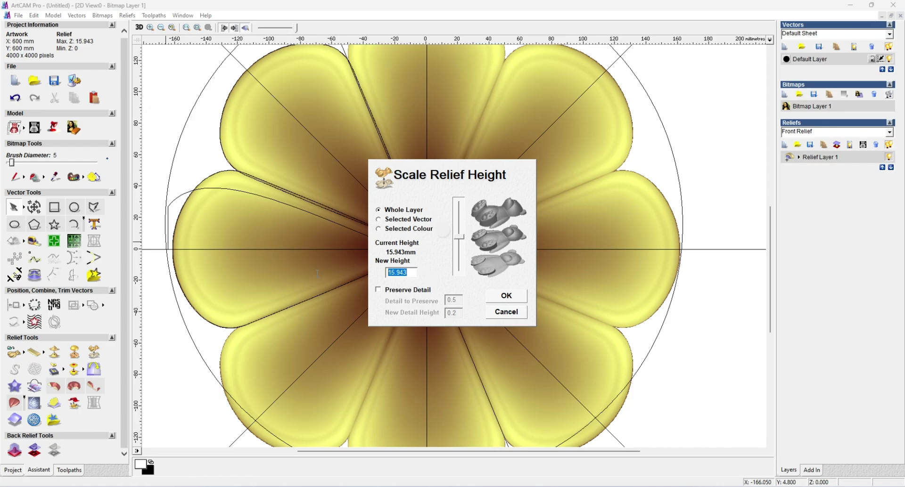
type("15")
left_click(502, 300)
Apply a round dome to the centre circle with a 90 degree angle, scaled to a height of 15 mm, using Merge High
left_click(378, 219)
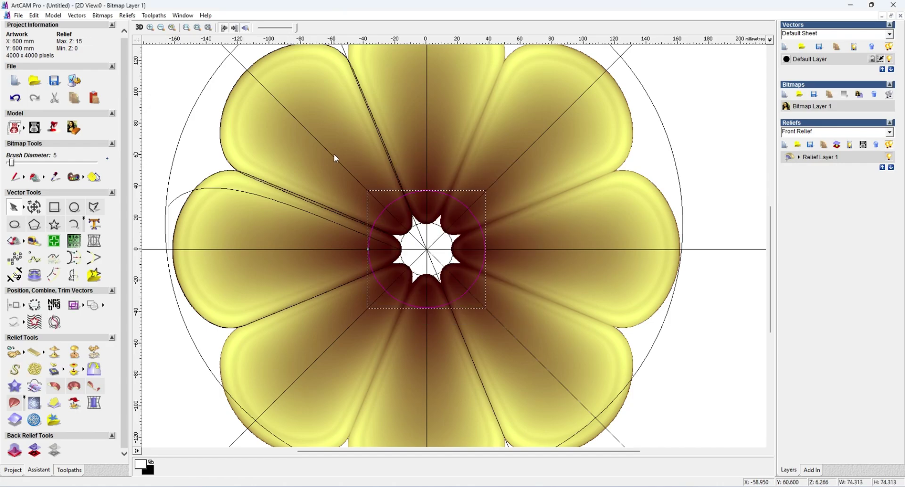
right_click(334, 154)
left_click(377, 208)
left_click(157, 140)
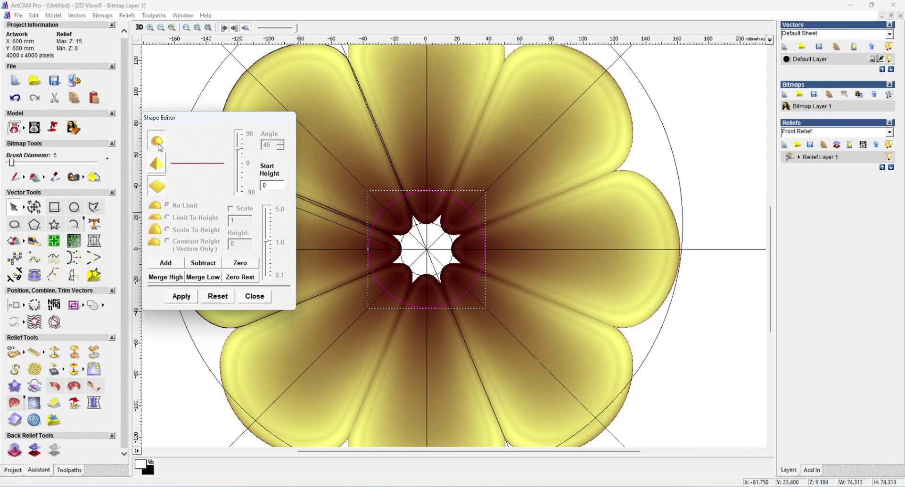
left_click_drag(239, 150, 241, 136)
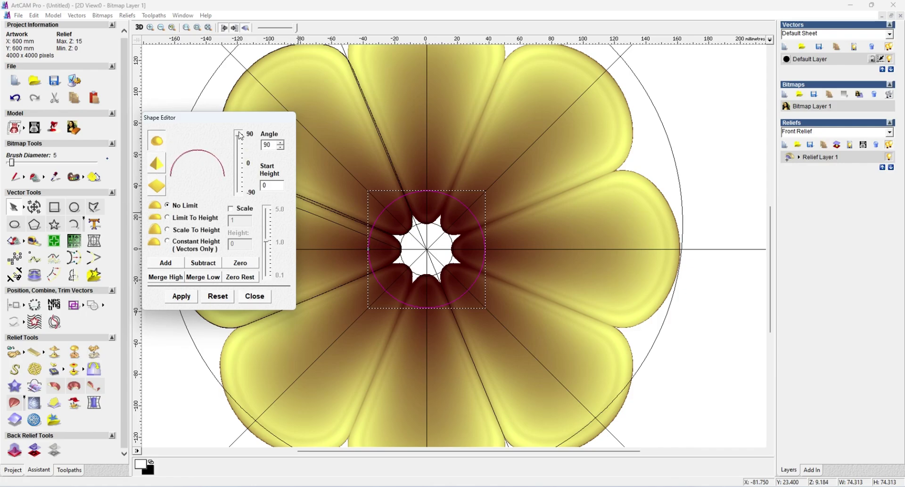
left_click(167, 230)
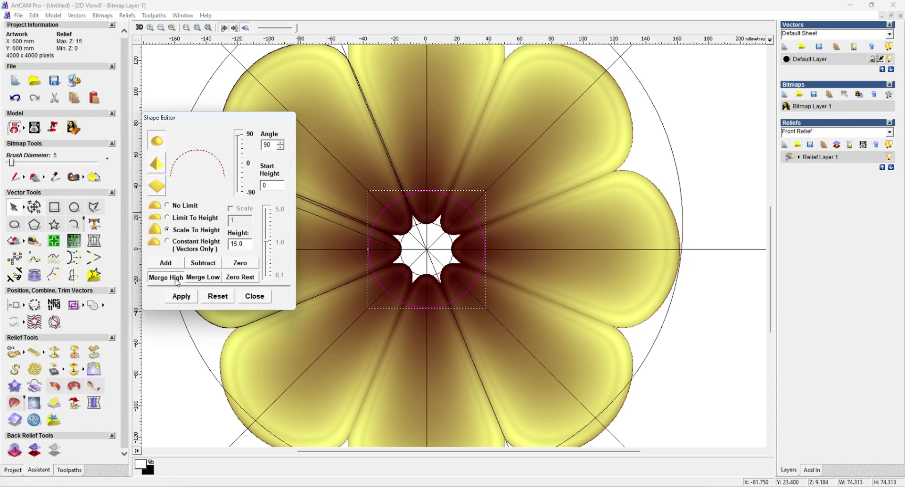
left_click(182, 298)
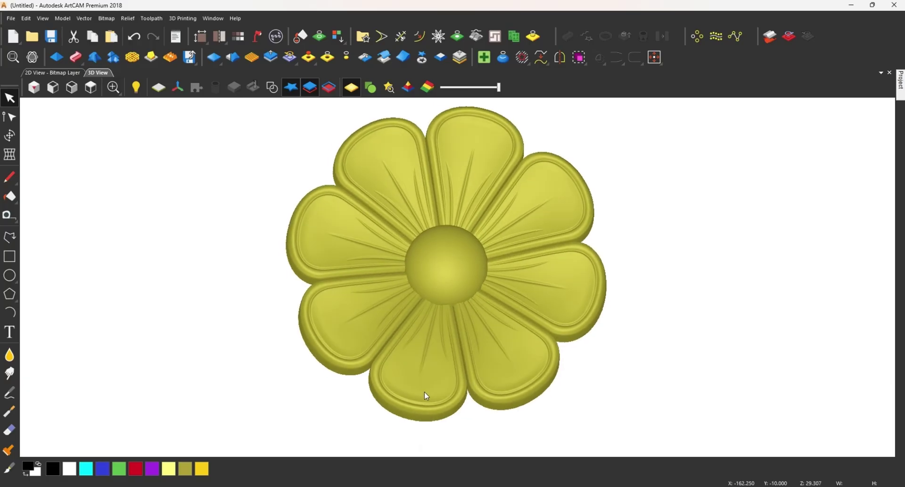
Switch to Autodesk ArtCAM Premium 2018 and create a new 500 x 500 mm model at 4000 x 4000 points
left_click_drag(425, 395, 493, 420)
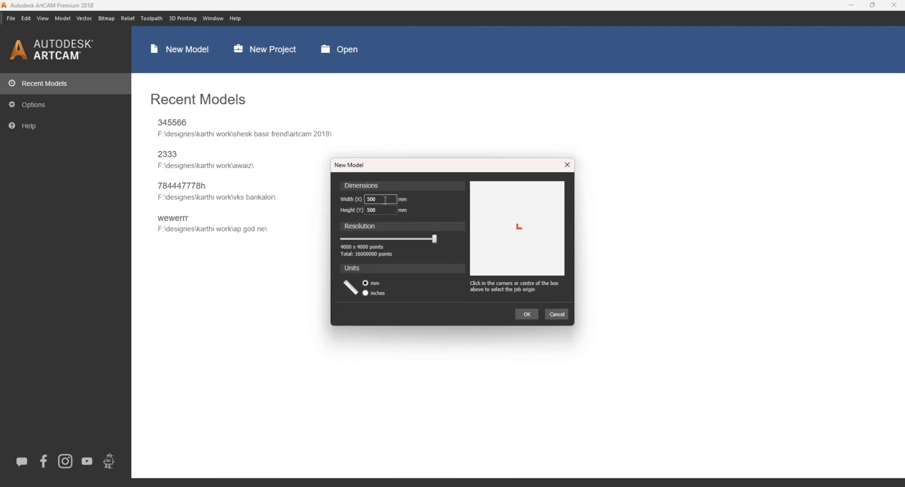
left_click(527, 315)
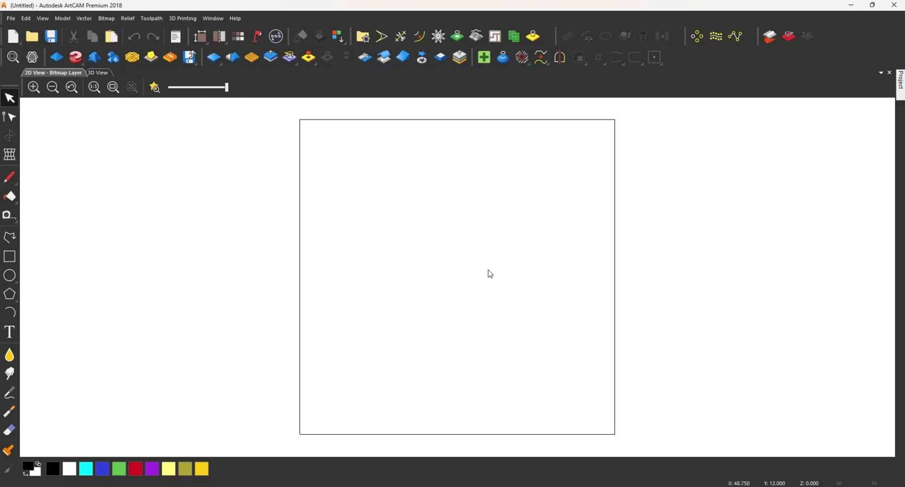
Draw a vertical line about 536 mm long and a horizontal line about 595 mm long across the model, and close the polyline settings
left_click(10, 237)
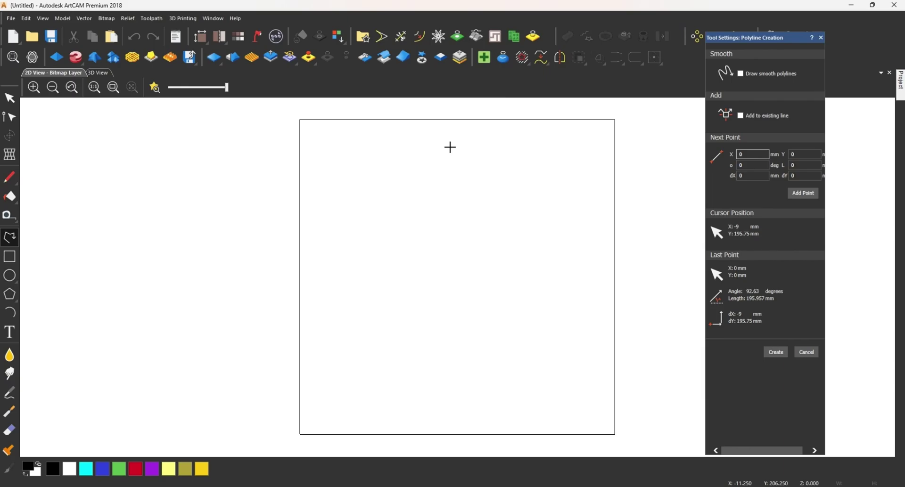
left_click(446, 107)
double_click(446, 444)
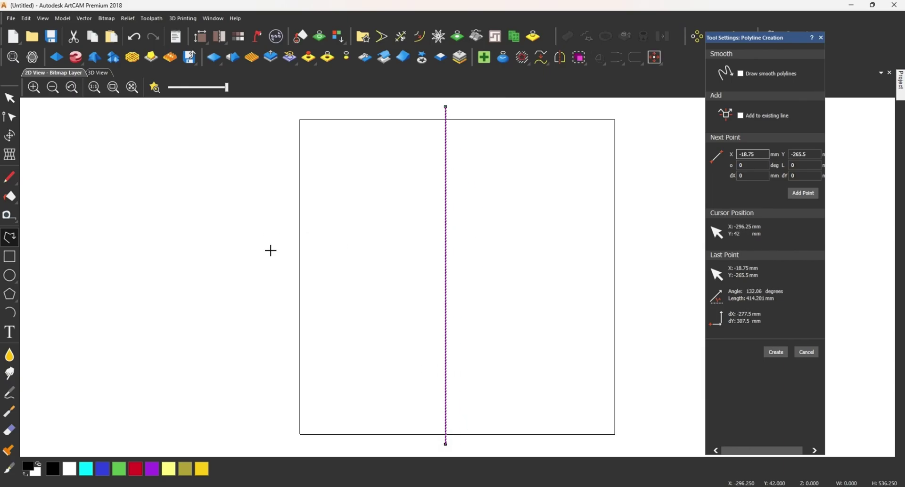
left_click(271, 251)
double_click(646, 251)
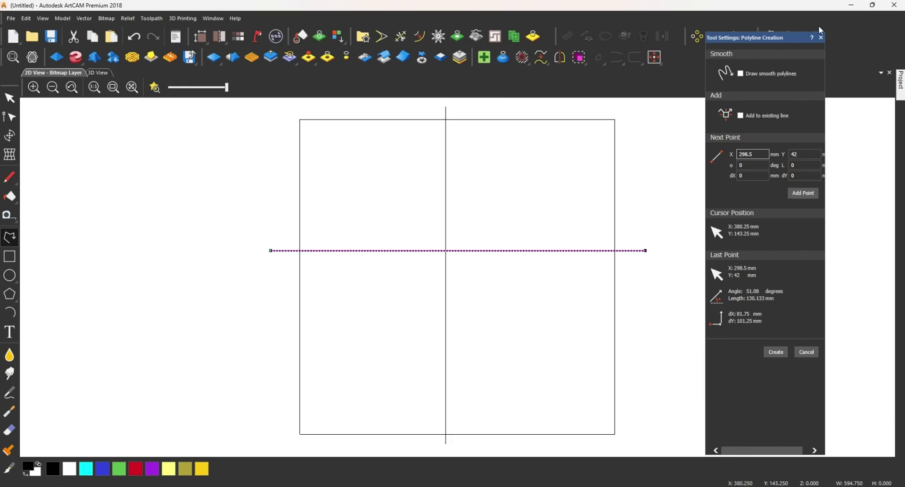
left_click(821, 37)
Centre the horizontal line and the vertical line in the model
key("F9")
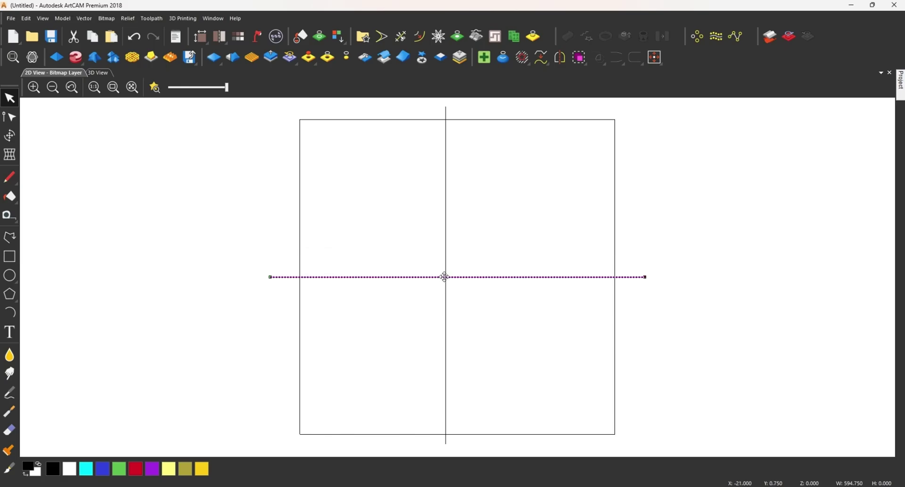
left_click(446, 283)
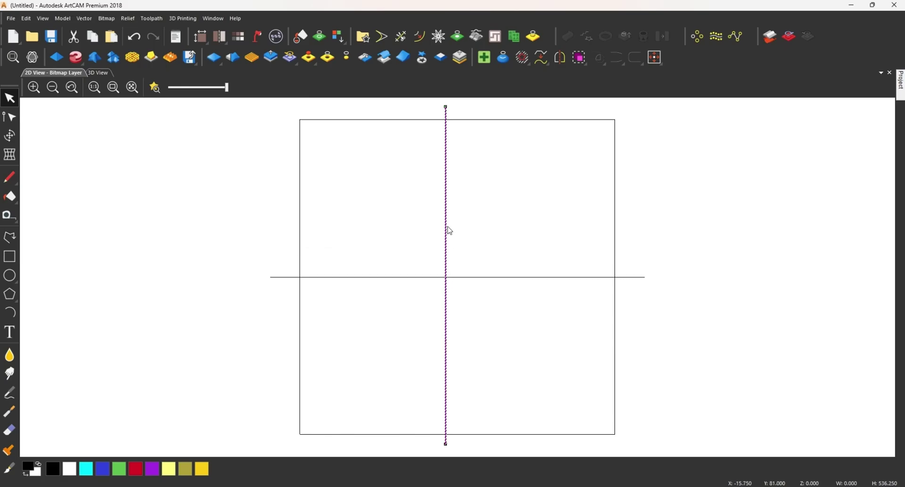
key("F9")
left_click(487, 230)
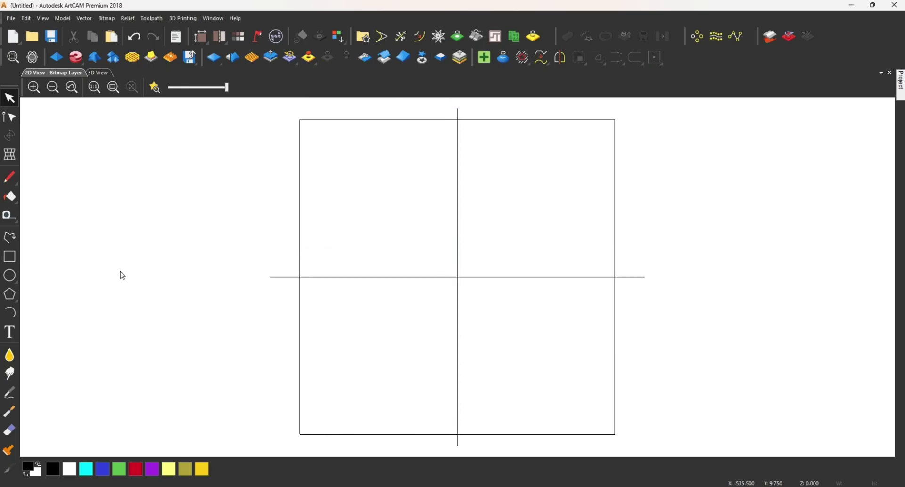
Draw a circle centred at X 0, Y 0 with a radius of about 49 mm
left_click(9, 276)
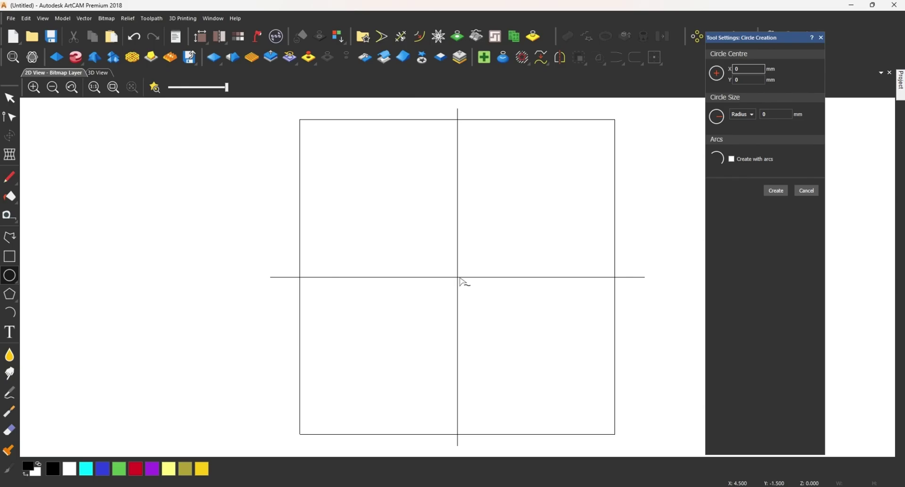
left_click(460, 278)
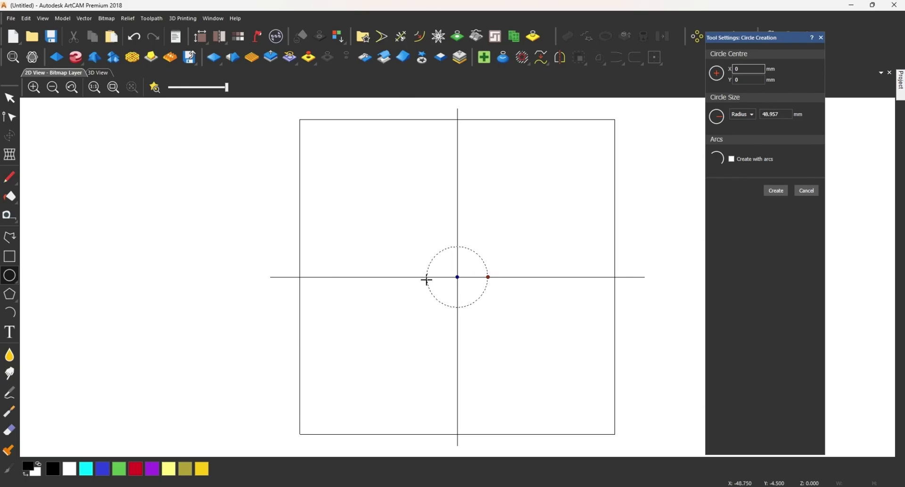
left_click(776, 190)
scroll(475, 204, "down", 2)
scroll(444, 269, "up", 4)
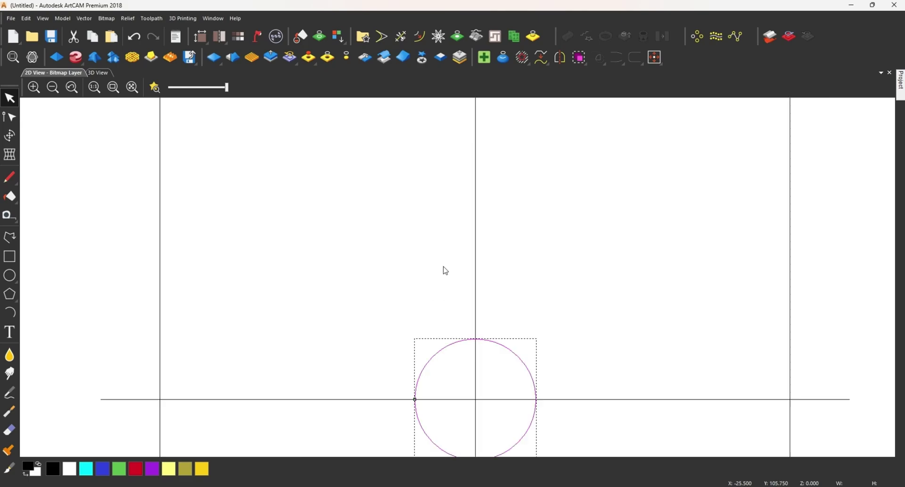
left_click(437, 270)
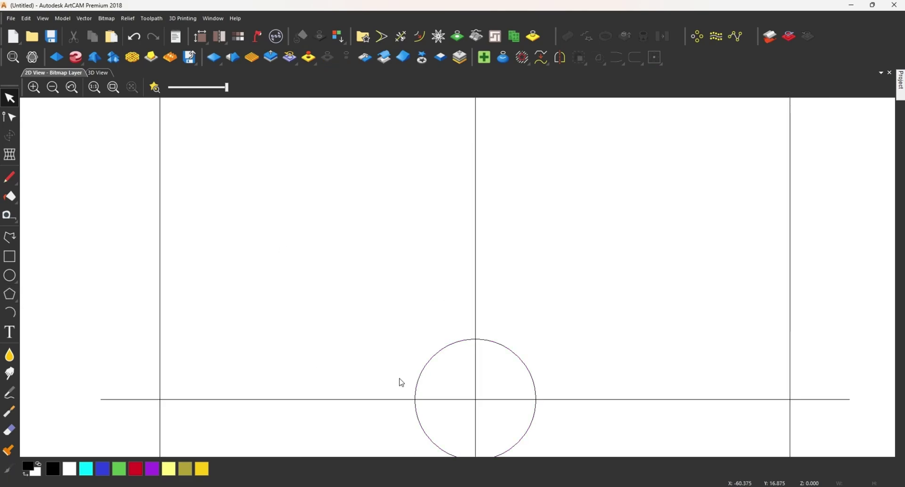
Set Block and Rotate Copy to rotate copy with the rotation centre at X 0, Y 0
left_click(426, 400)
left_click(697, 35)
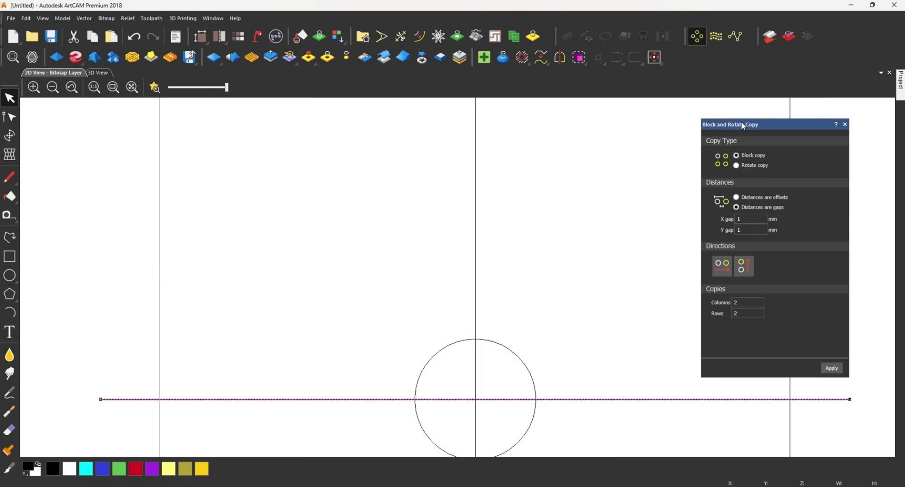
left_click(737, 165)
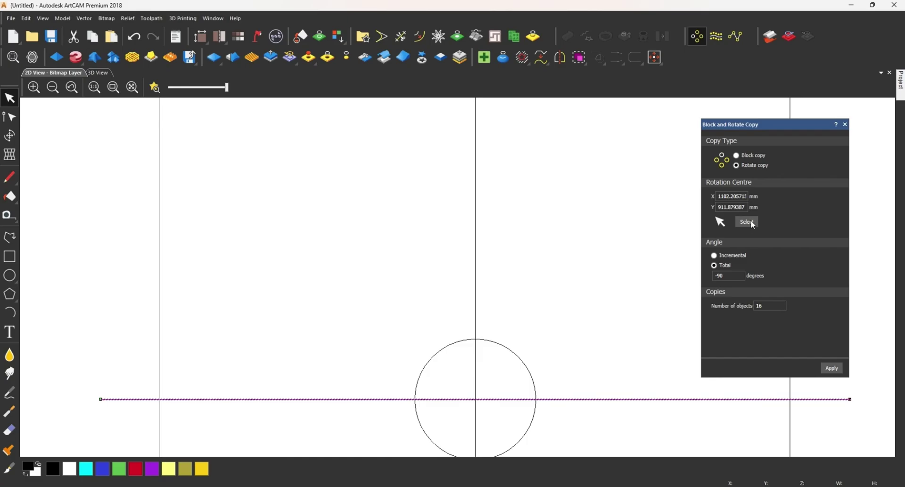
left_click(751, 220)
double_click(742, 197)
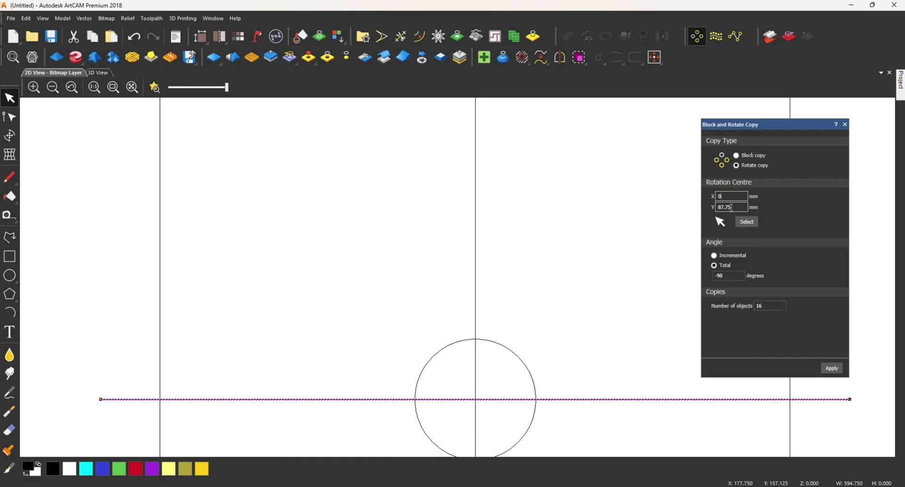
type("0")
key("Tab")
type("0")
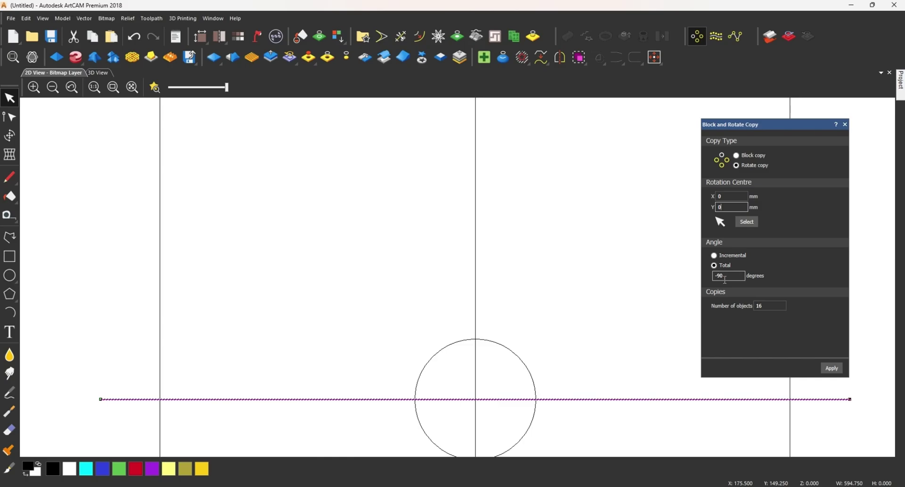
Rotate-copy the vertical line over a total angle of 360 degrees with 8 objects, and close the copy settings
double_click(725, 277)
type("360")
left_click(756, 305)
left_click_drag(777, 307, 741, 303)
type("8")
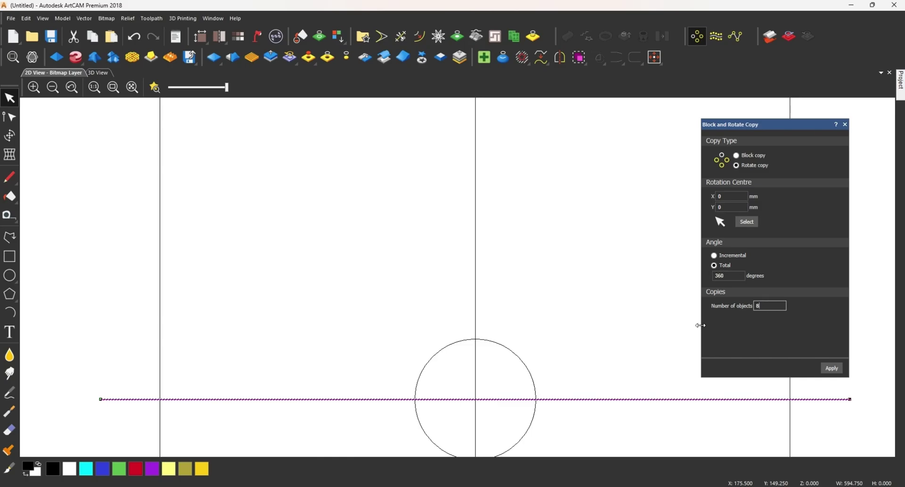
scroll(451, 354, "down", 2)
scroll(451, 356, "up", 3)
left_click(446, 317)
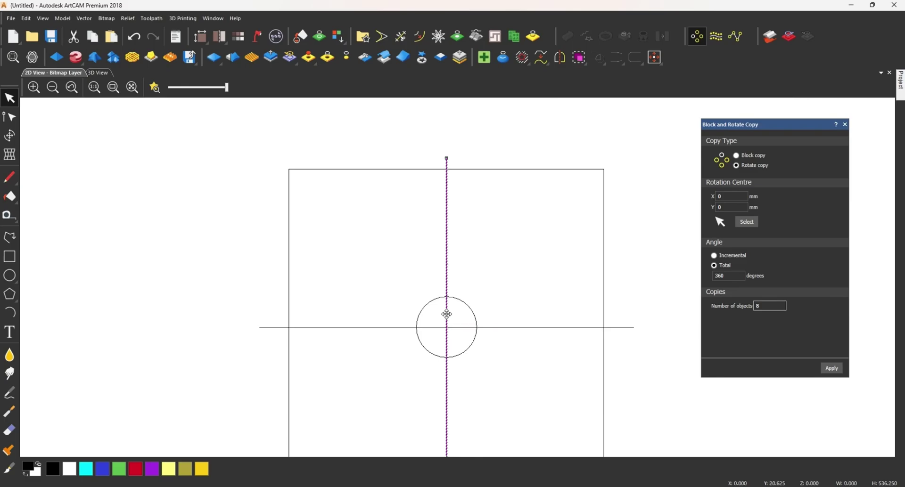
left_click(832, 369)
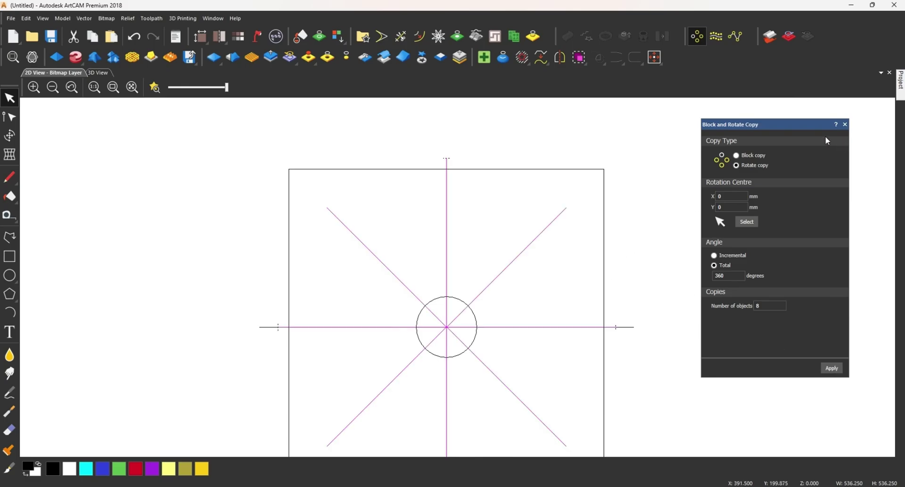
left_click(846, 126)
Copy the diagonal line that runs from the model's upper left to its lower right
left_click(417, 296)
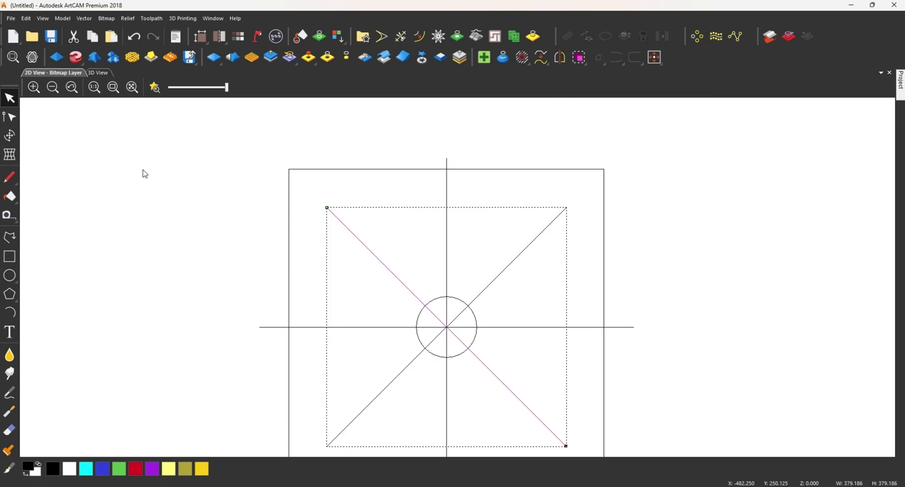
right_click(392, 237)
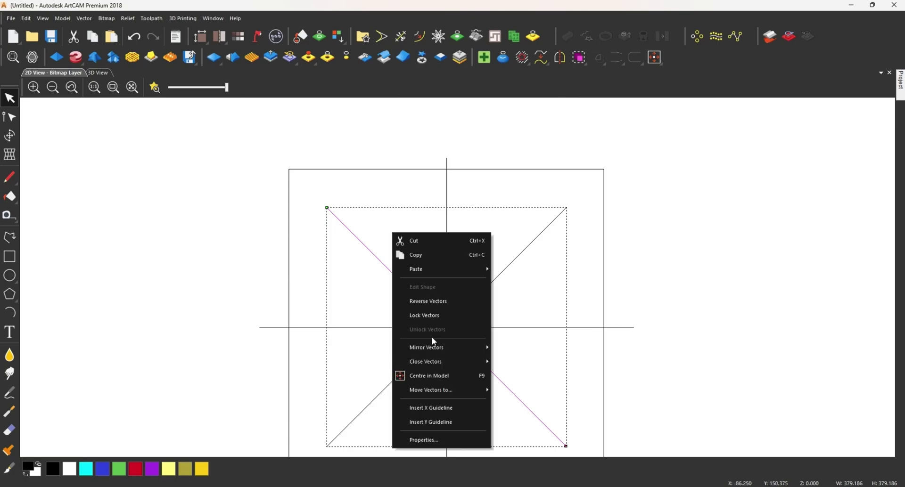
left_click(427, 255)
left_click(381, 250)
right_click(384, 246)
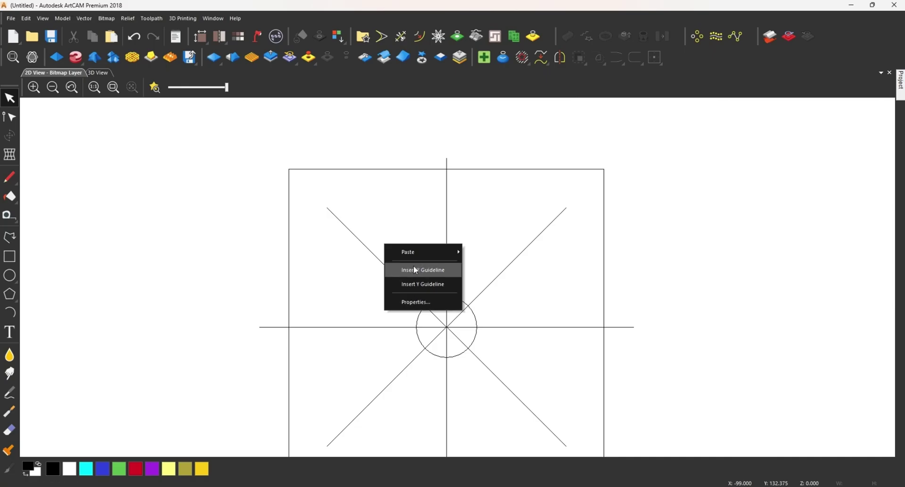
mouse_move(417, 253)
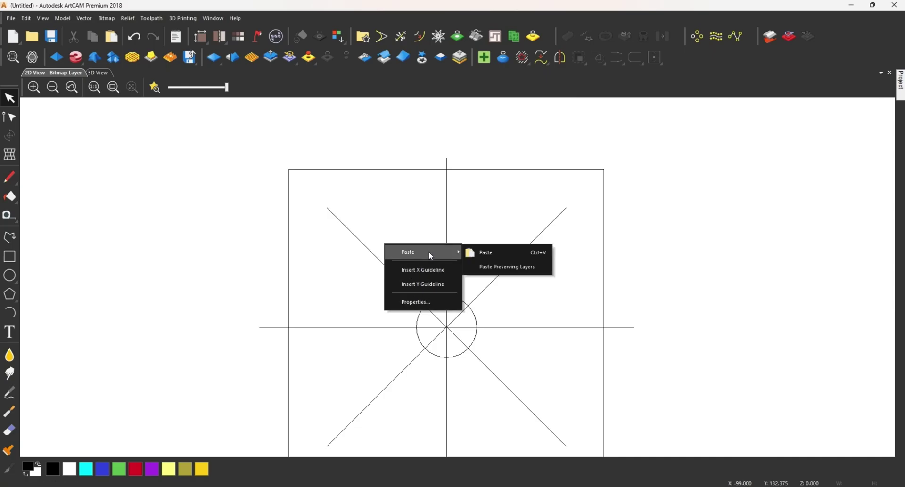
left_click(382, 263)
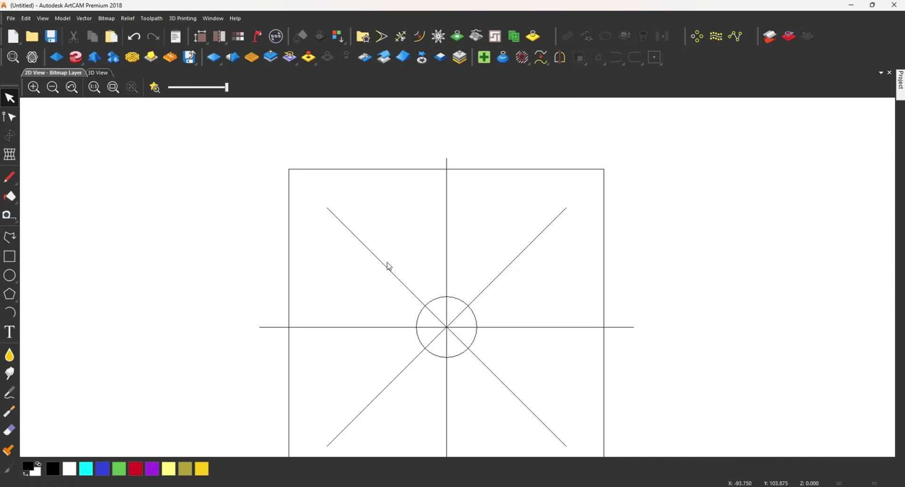
Rotate the copied upper-left to lower-right diagonal line 22.5 degrees clockwise about the model's centre
left_click(388, 267)
key("ctrl+t")
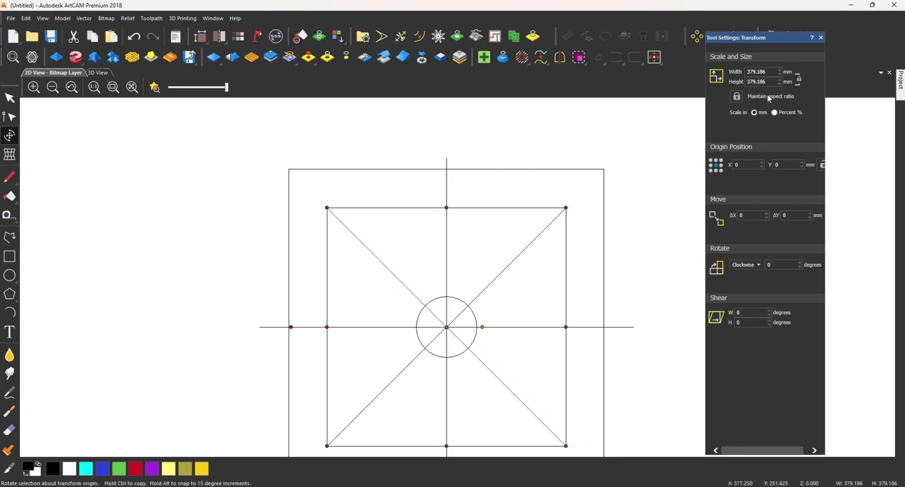
left_click(757, 267)
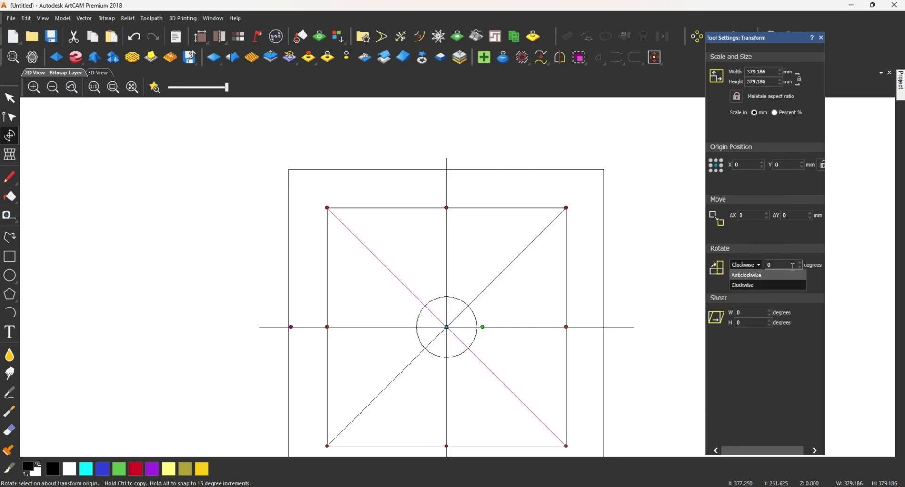
left_click(776, 267)
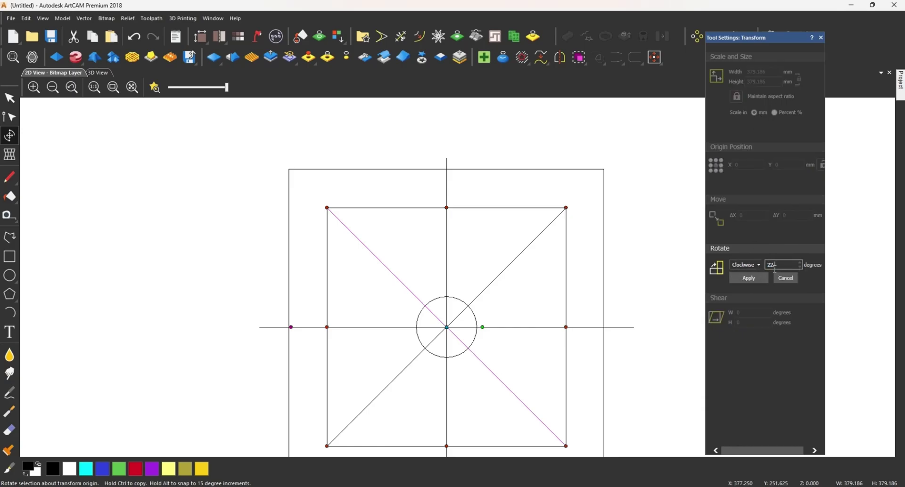
type("22.5")
left_click(751, 279)
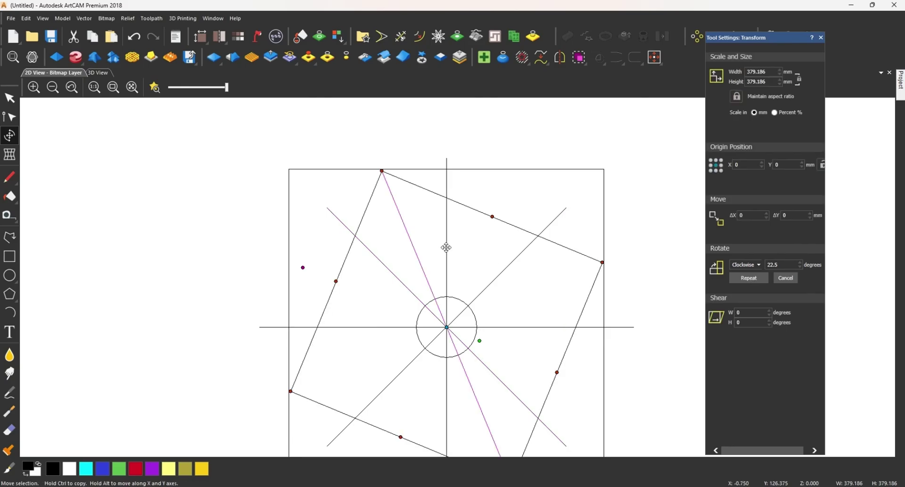
left_click(446, 248)
left_click(442, 254)
Draw a three-point arc about 66 mm wide and 34 mm high, bulging upward from the 22.5-degree guide line to the vertical centre line
scroll(429, 261, "up", 2)
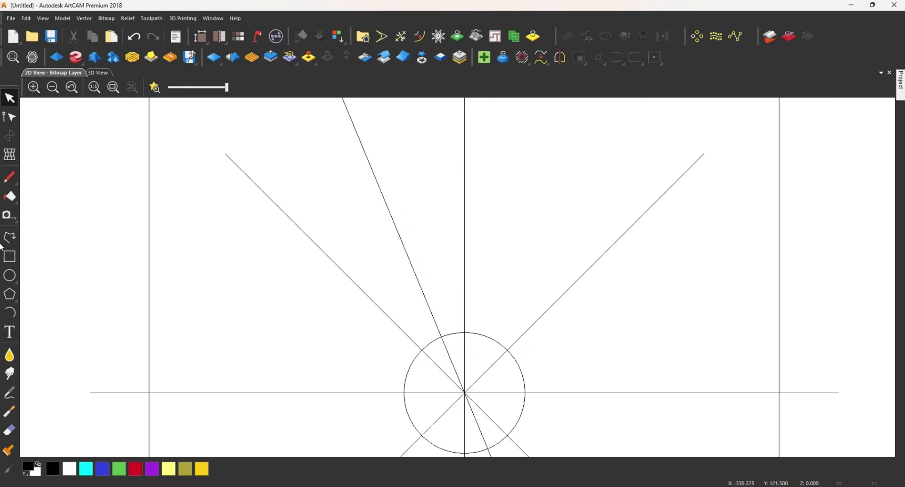
left_click(10, 313)
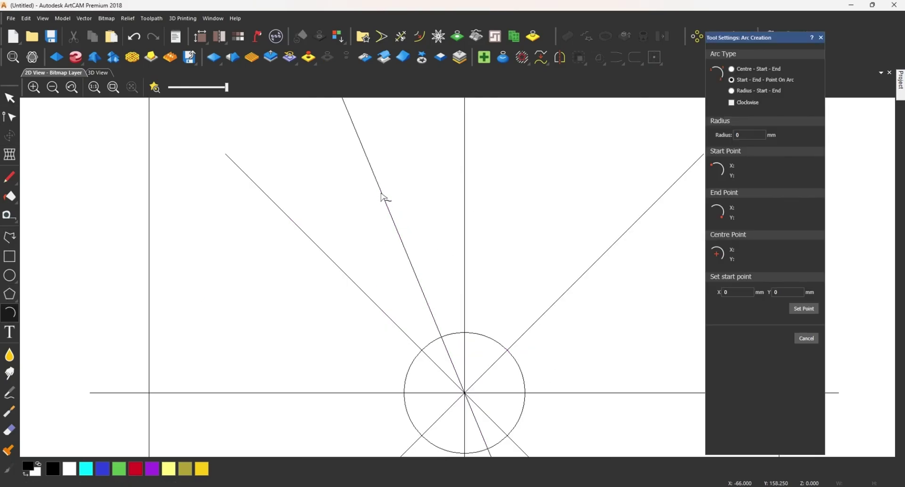
left_click(382, 195)
left_click(465, 151)
left_click(410, 162)
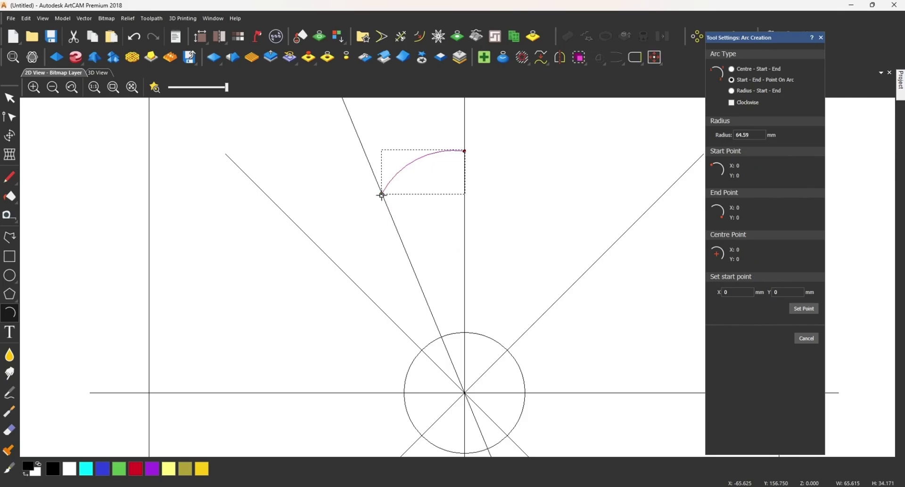
Draw a slightly bowed petal-side arc from the first arc's lower end down the steep guide line to the central circle's upper edge
left_click(382, 194)
left_click(445, 346)
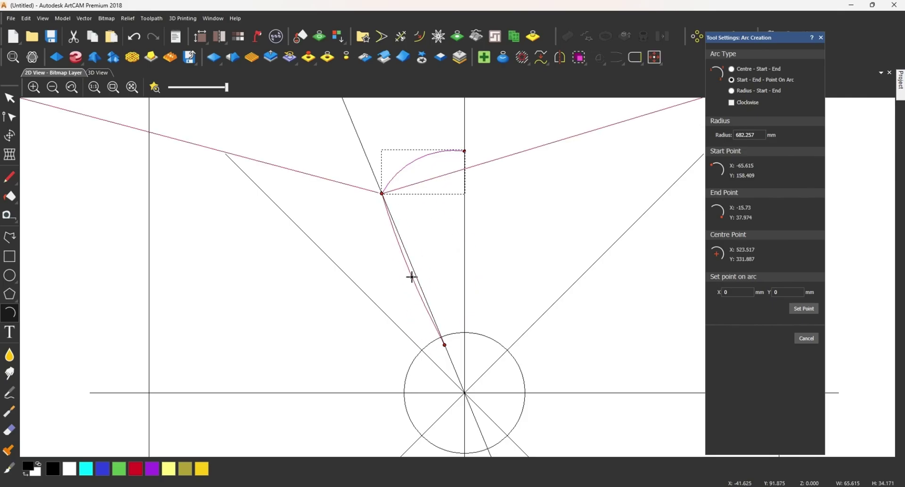
Finish the slightly bowed side arc running along the slanted guide line, from the petal's upper arc to the centre circle
left_click(412, 277)
left_click(820, 38)
scroll(403, 226, "down", 1)
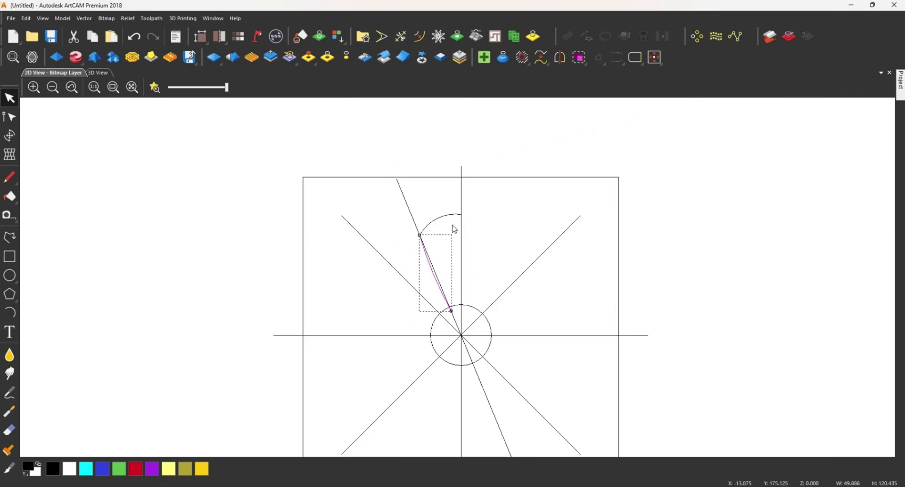
Join the upper arc and the side arc into one vector at their coincident nodes
scroll(452, 226, "up", 1)
left_click_drag(302, 176, 521, 396)
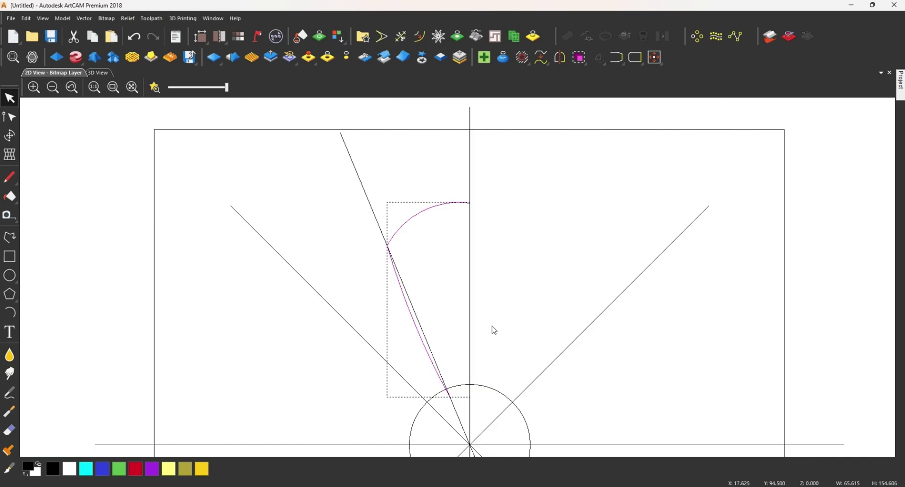
key("j")
left_click(751, 244)
left_click(772, 185)
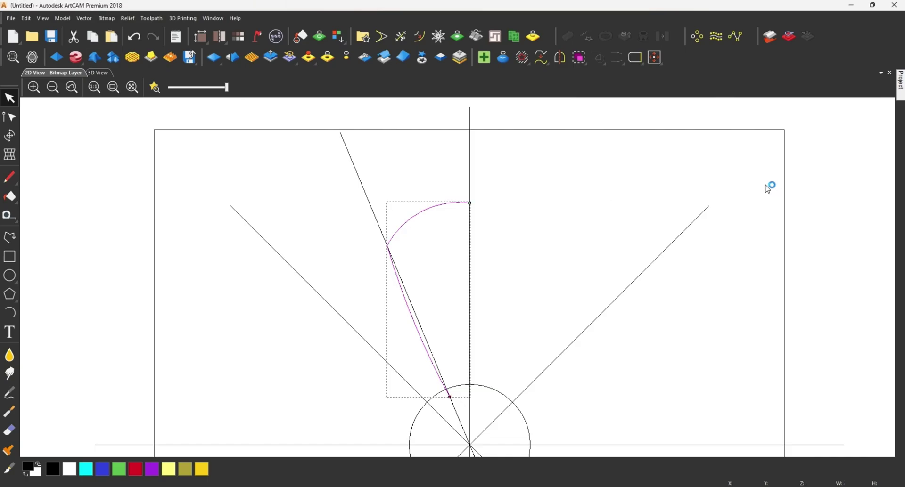
left_click(500, 230)
Node-edit the joined half-petal to straighten its side arc onto the slanted guide line
left_click(408, 227)
key("n")
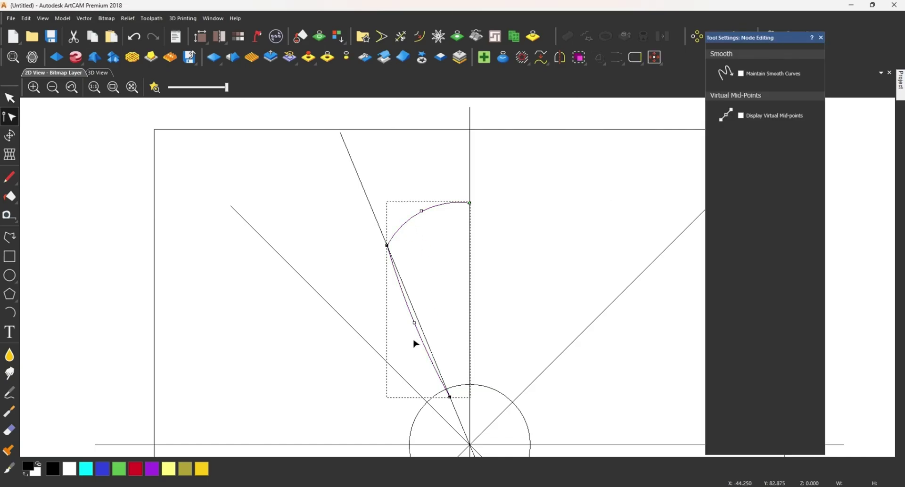
left_click_drag(414, 323, 419, 321)
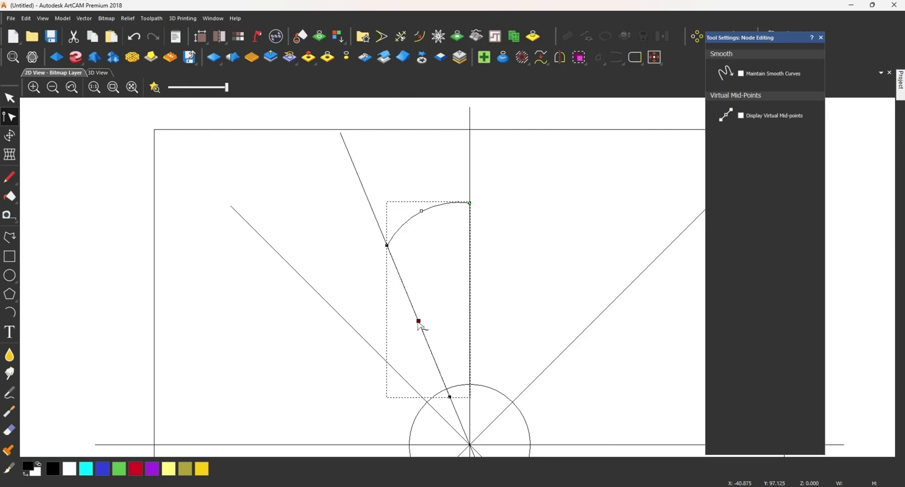
Move the half-petal's corner node down along the slanted guide line and adjust both curve handles into a rounder petal top
left_click_drag(390, 246, 396, 266)
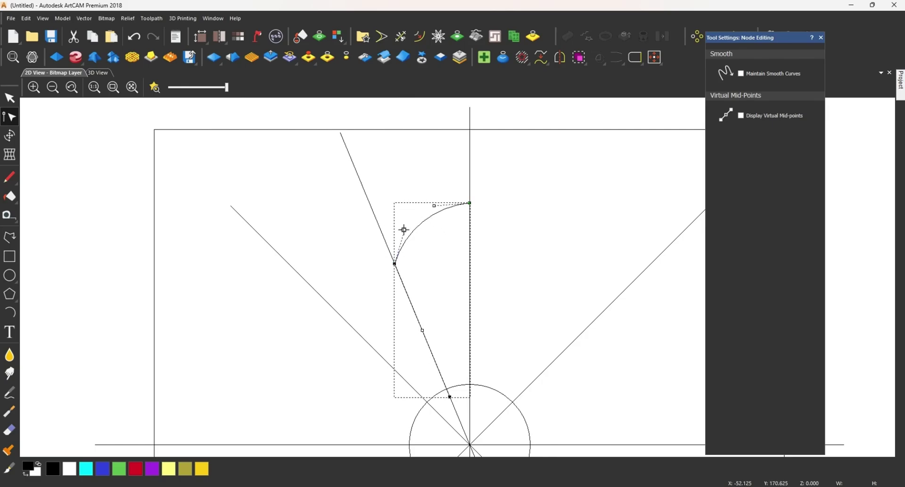
left_click_drag(404, 230, 388, 234)
left_click_drag(433, 207, 419, 202)
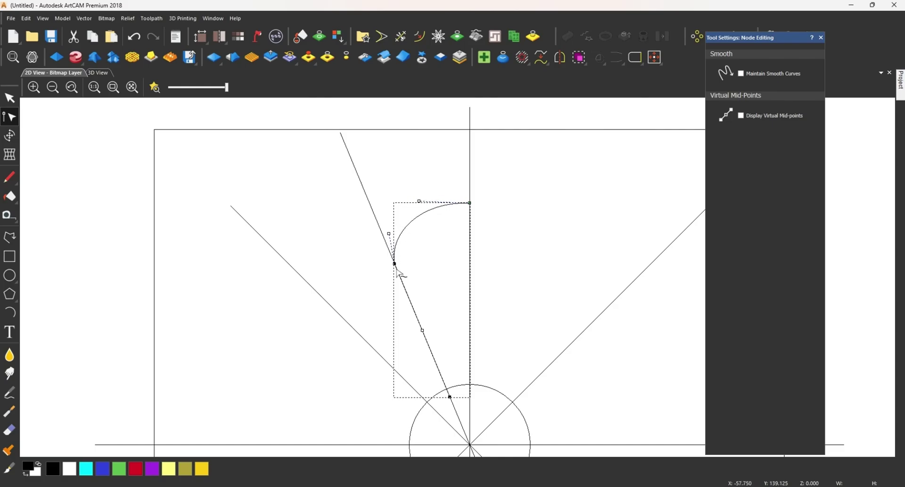
left_click_drag(396, 267, 398, 273)
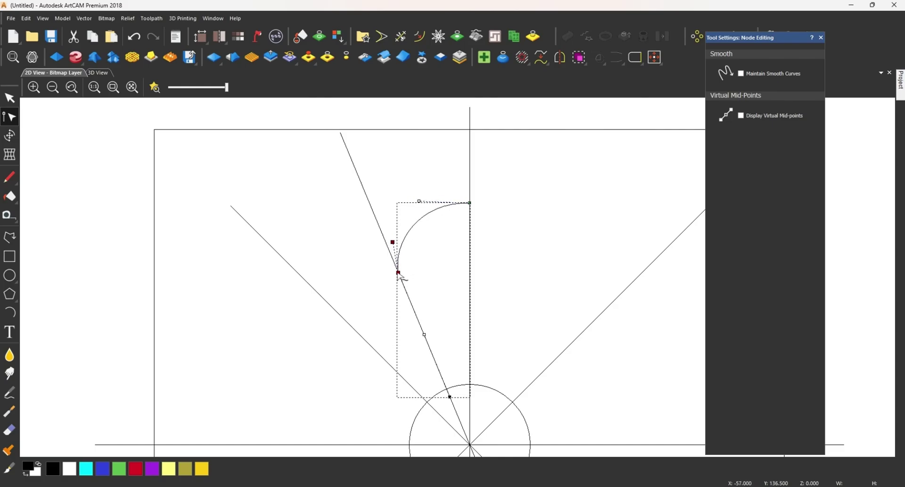
left_click_drag(392, 241, 386, 244)
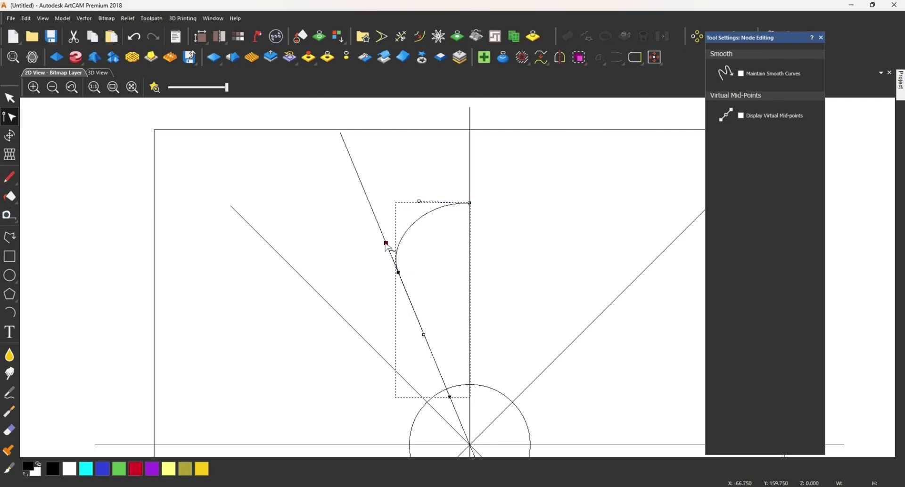
left_click_drag(420, 201, 410, 204)
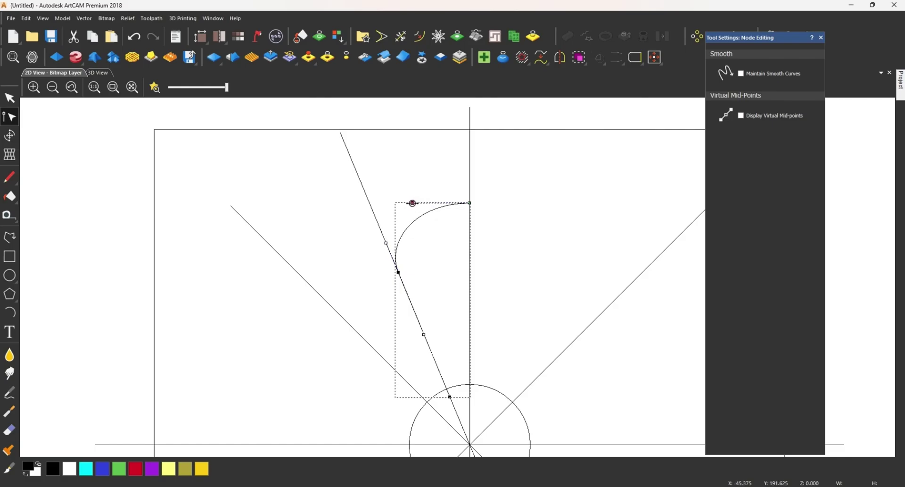
Mirror a copy of the half-petal horizontally to the right, keeping the original
scroll(479, 274, "down", 3)
scroll(470, 291, "up", 2)
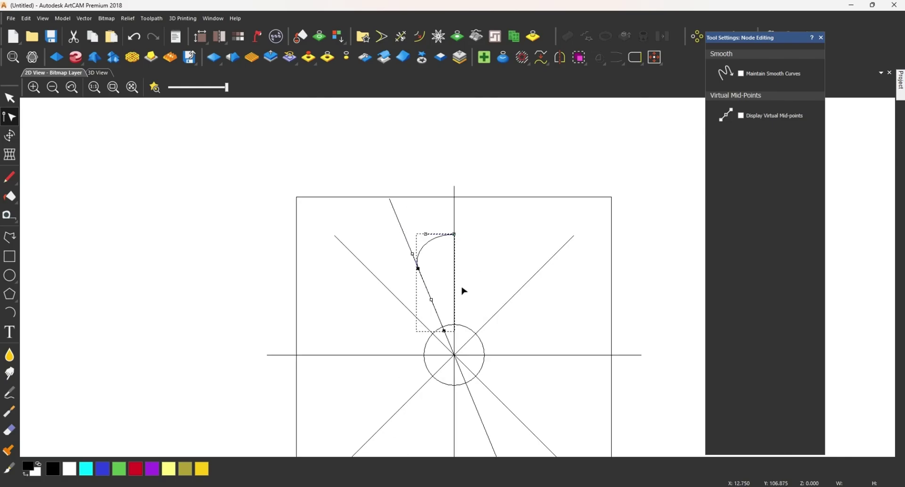
scroll(463, 291, "up", 1)
key("n")
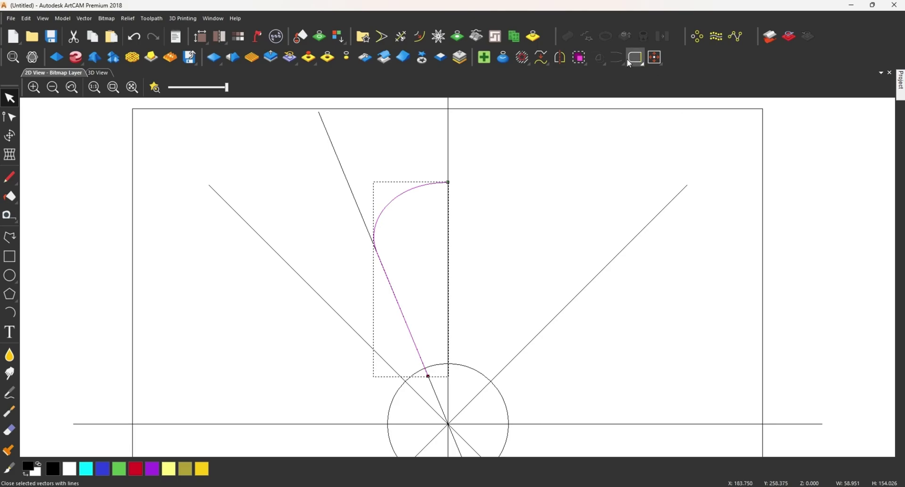
left_click(560, 58)
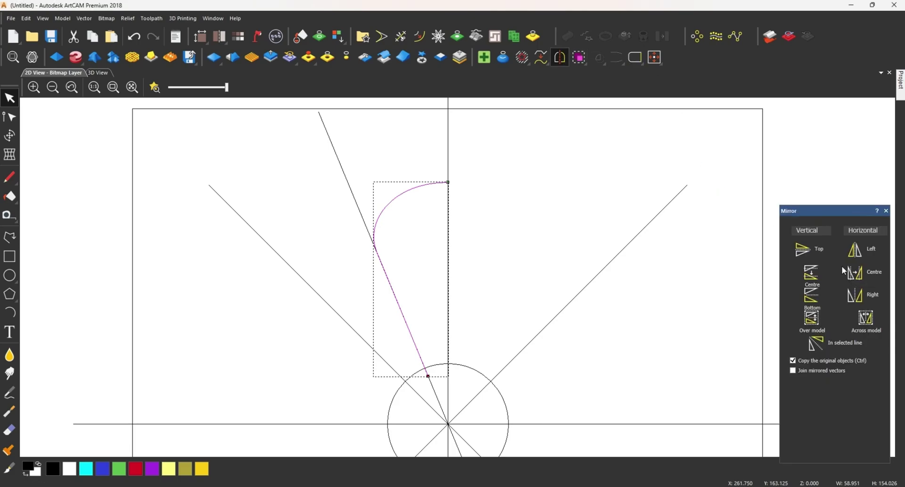
left_click(863, 295)
Join the two mirrored petal halves at their coincident nodes with a 0.05 mm tolerance
scroll(570, 210, "down", 3)
scroll(529, 242, "up", 2)
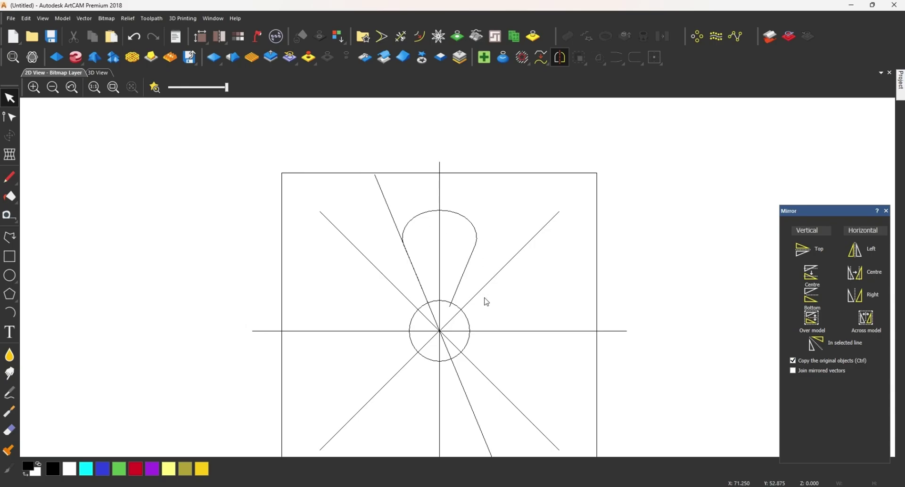
scroll(442, 260, "up", 2)
left_click_drag(347, 127, 595, 392)
key("j")
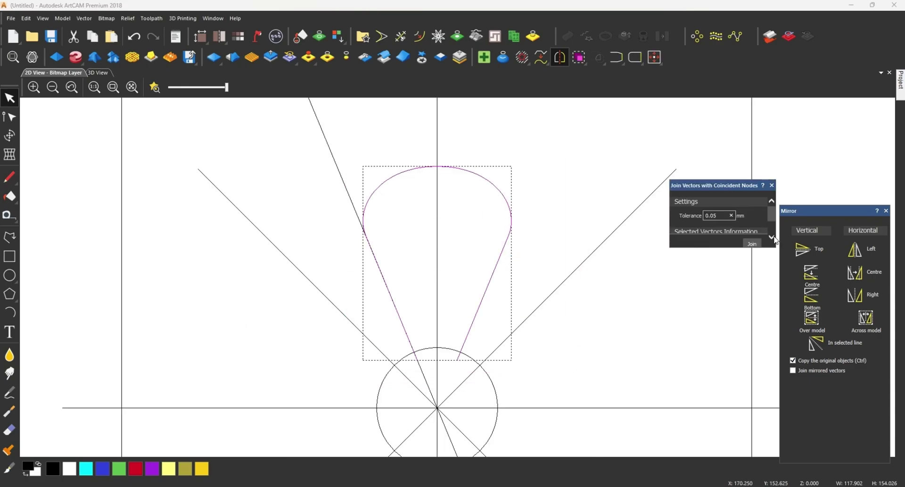
left_click(752, 243)
left_click(773, 187)
Close the petal's open lower end with a smooth curve
right_click(572, 140)
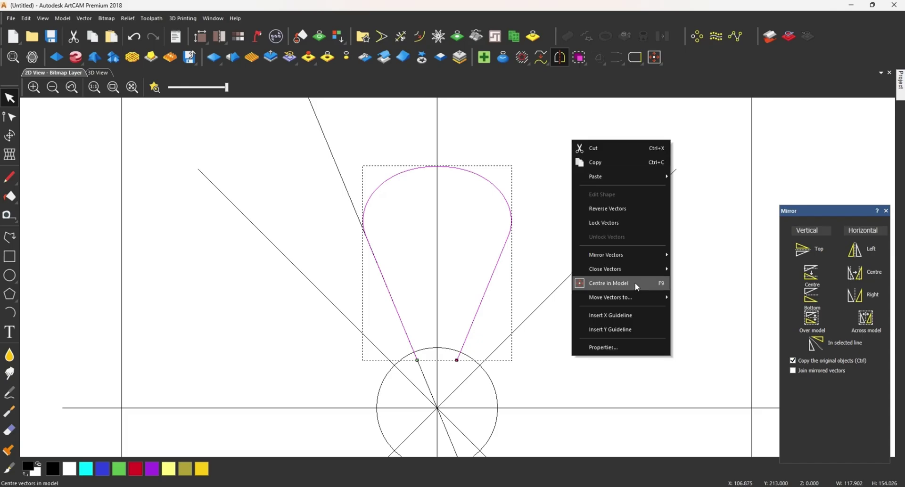
mouse_move(626, 269)
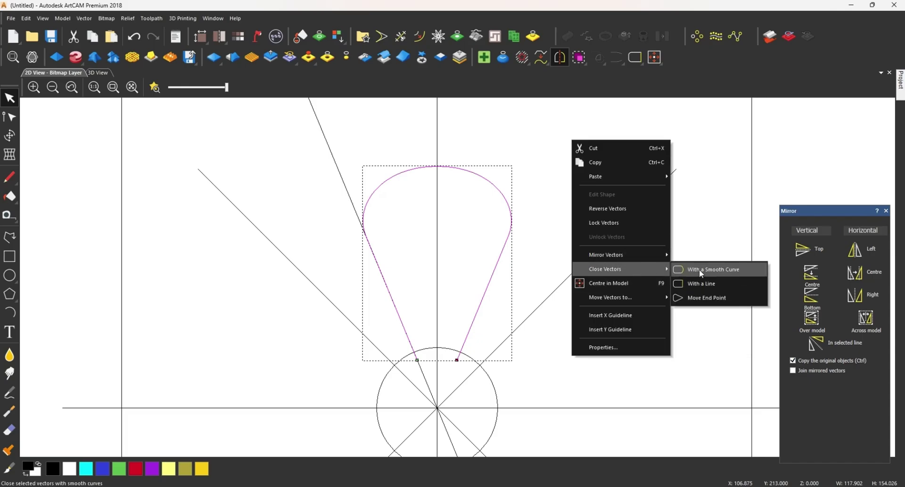
left_click(700, 270)
scroll(533, 279, "down", 2)
scroll(458, 270, "up", 2)
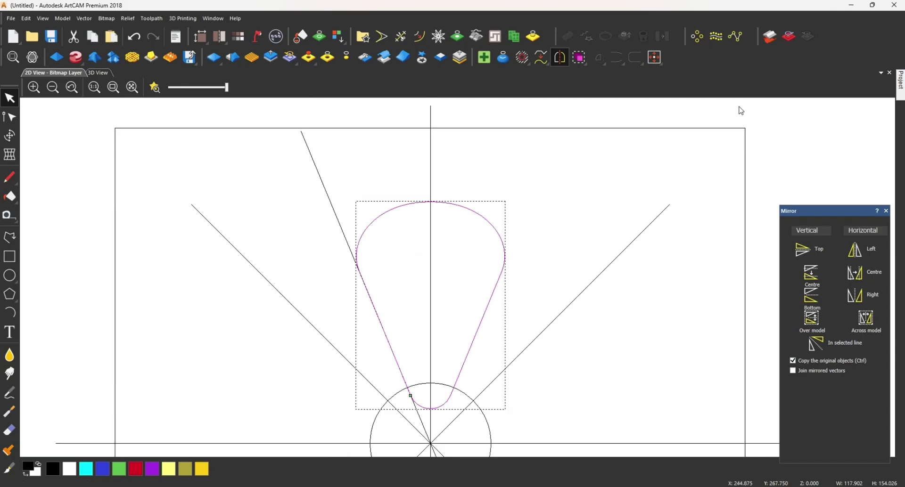
Try rotate-copying the petal around X 0, Y 0 with 8 objects over a total of 360 degrees, and undo the copies
left_click(697, 36)
left_click(737, 165)
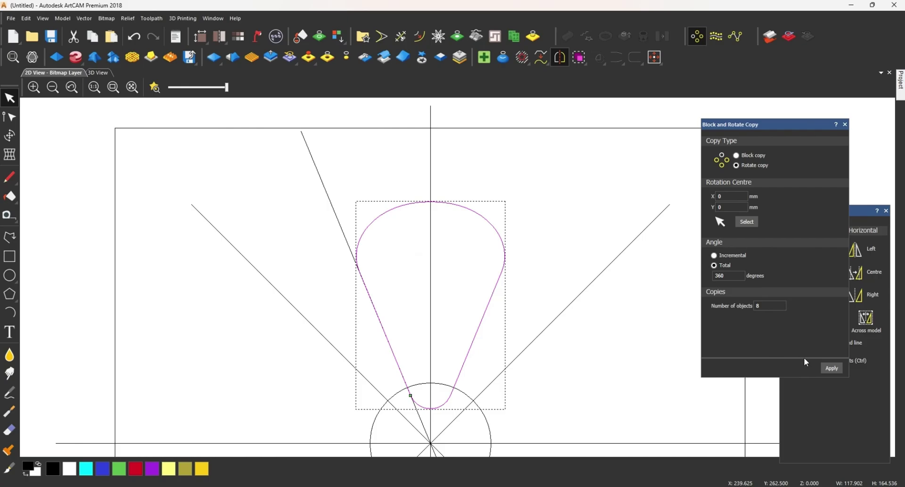
left_click(832, 369)
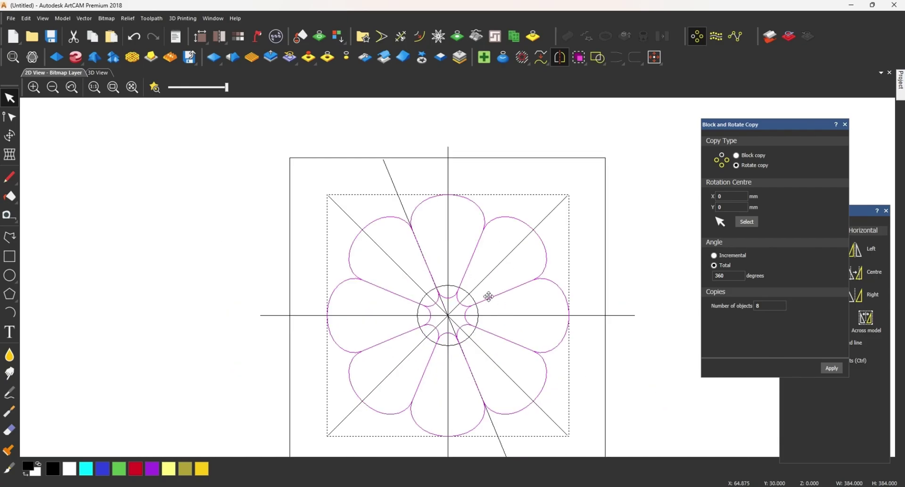
left_click(845, 124)
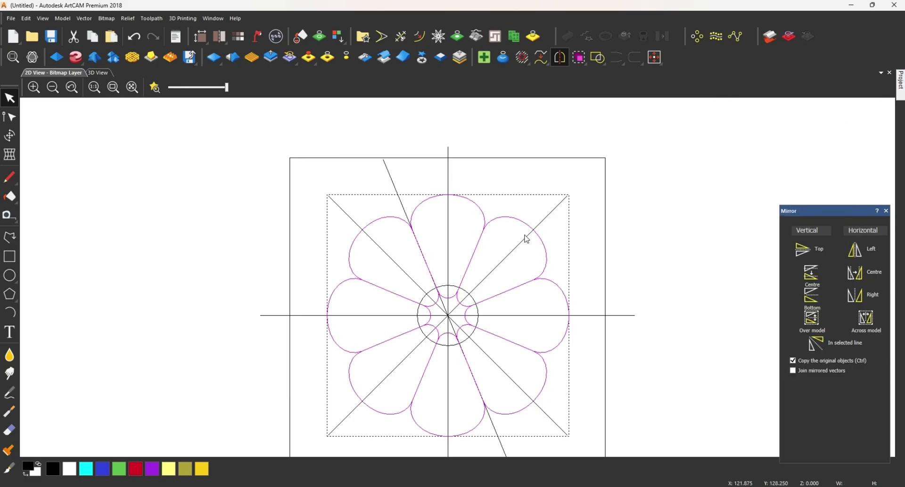
left_click(528, 218)
key("ctrl+z")
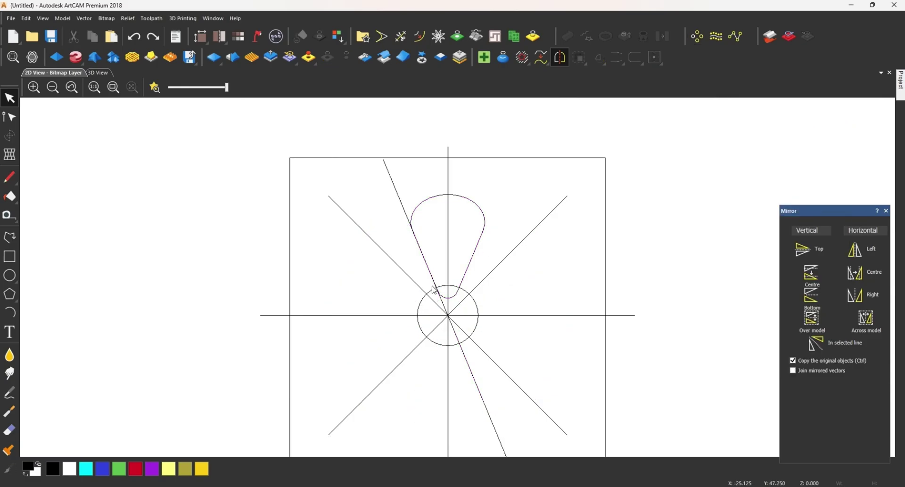
Draw two circles centred at X 0, Y 0 with radii of about 34.9 mm and about 194.8 mm
scroll(434, 278, "up", 2)
left_click(11, 278)
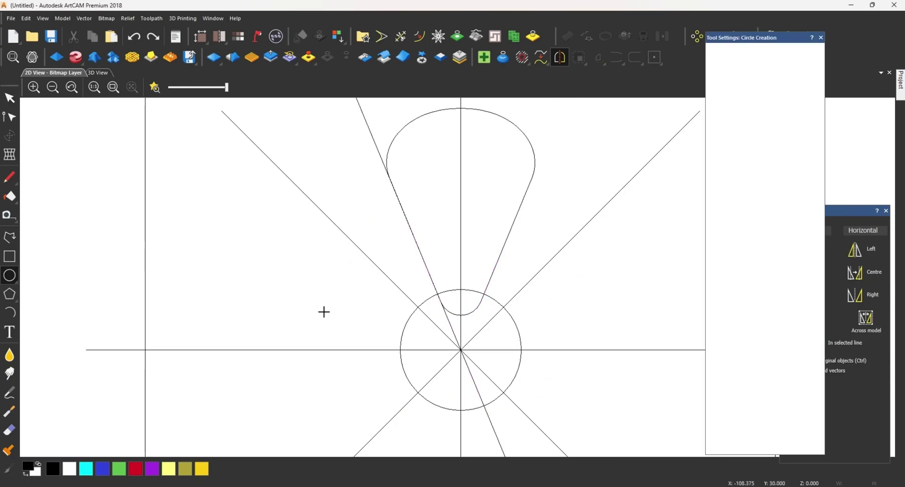
left_click(461, 350)
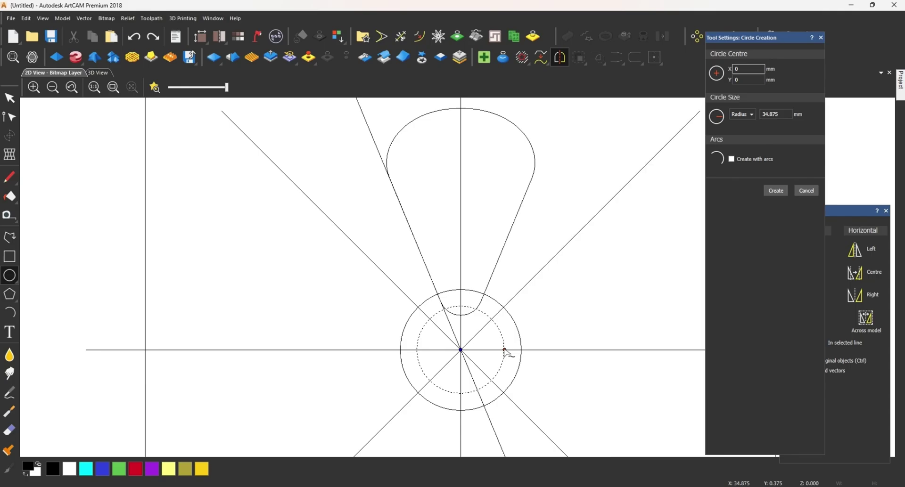
left_click(783, 191)
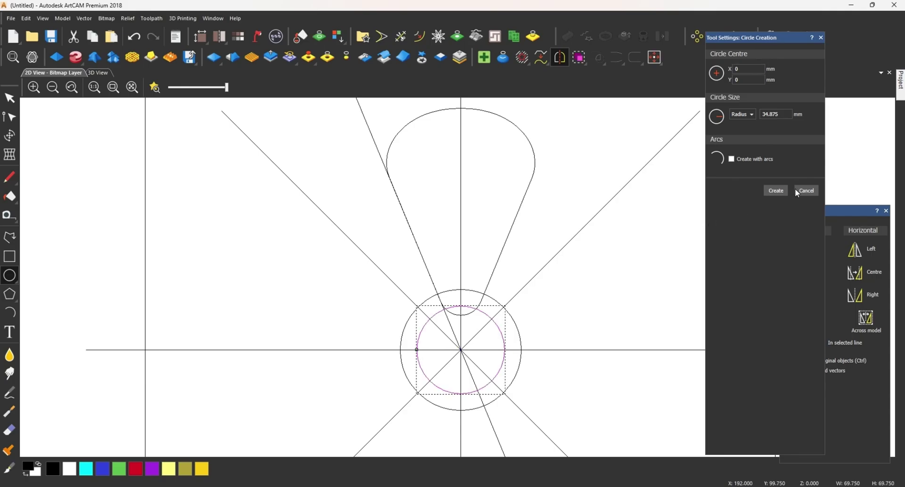
left_click(461, 350)
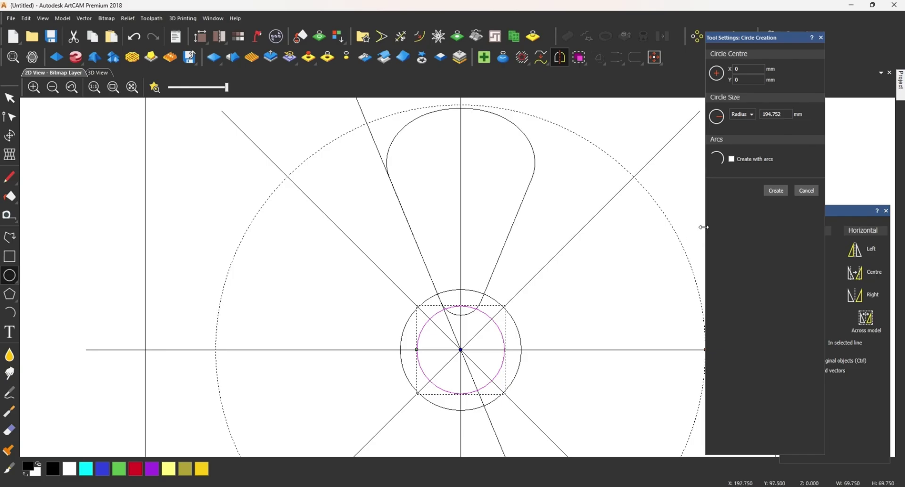
left_click(775, 191)
Draw a straight polyline along the horizontal axis from the large circle's left edge to the small inner circle's left edge
left_click(9, 237)
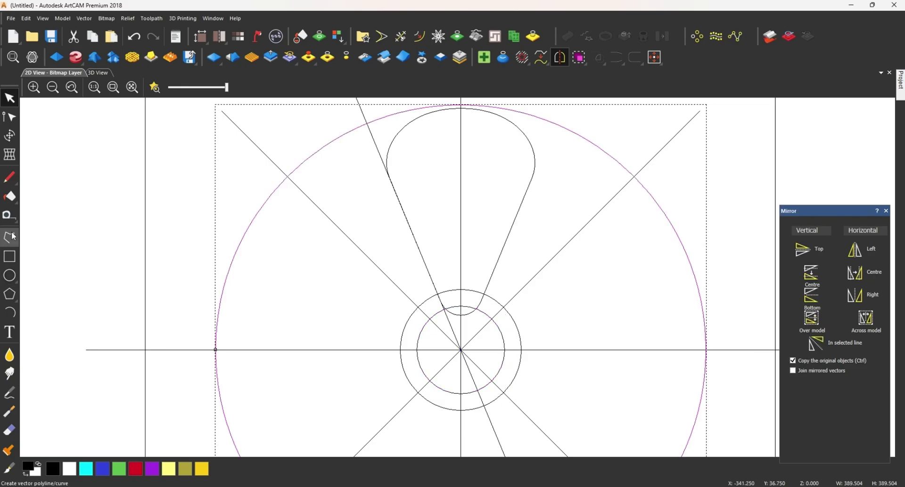
left_click(216, 350)
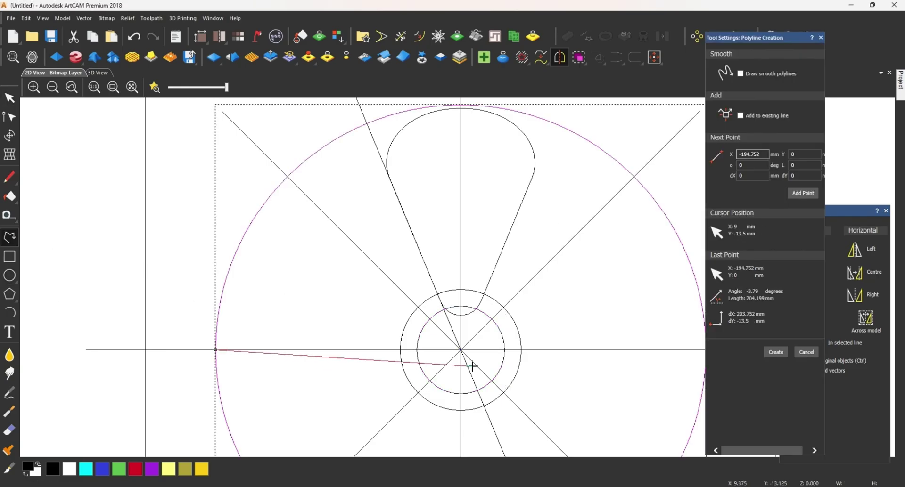
left_click(417, 349)
left_click(821, 37)
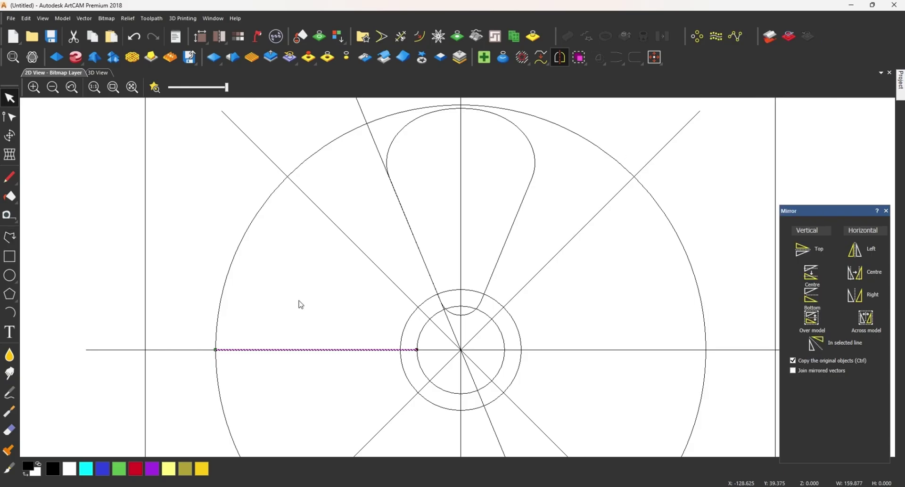
Add a node near the new line's outer end and raise it along the large circle's edge
key("n")
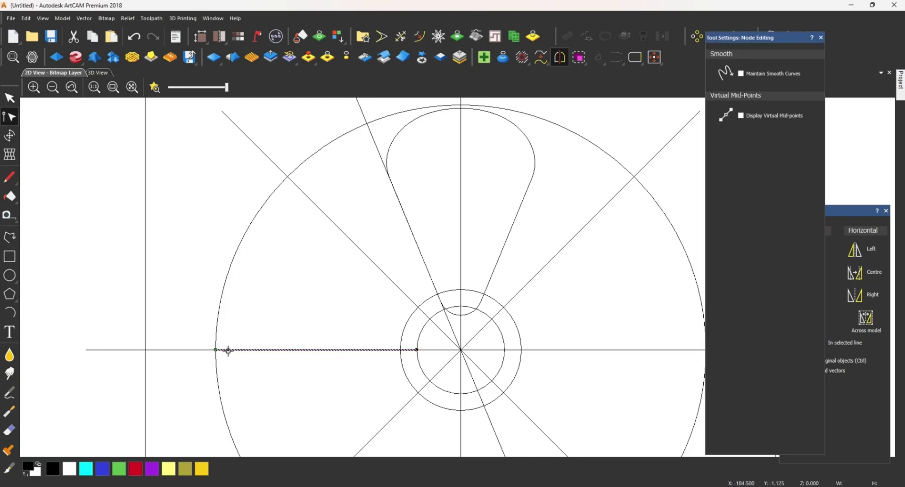
left_click_drag(216, 349, 216, 329)
scroll(215, 340, "up", 4)
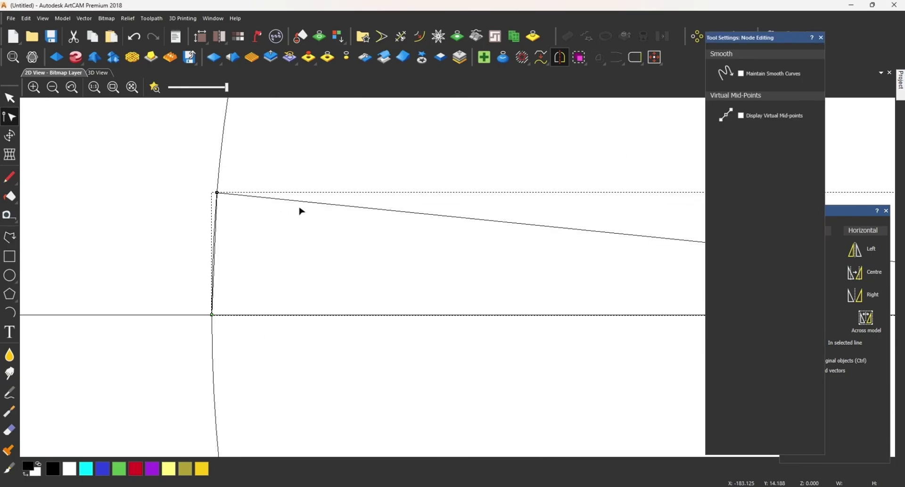
scroll(210, 192, "down", 5)
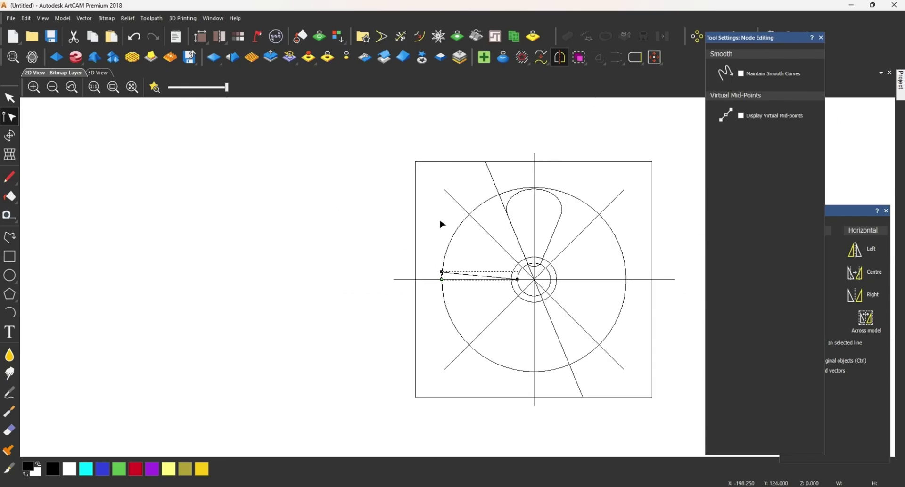
scroll(473, 285, "up", 2)
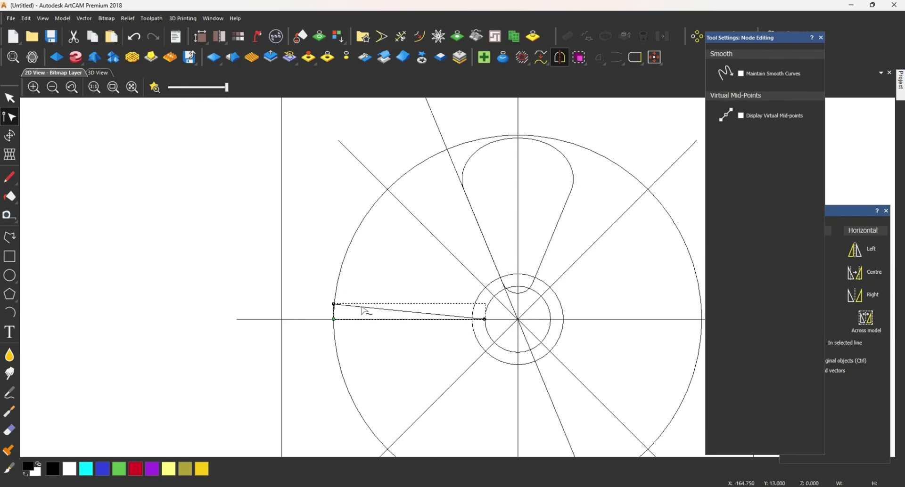
Convert the line's sloping span to a Bezier curve and pull both handles up to arch it
key("b")
left_click_drag(384, 309, 360, 279)
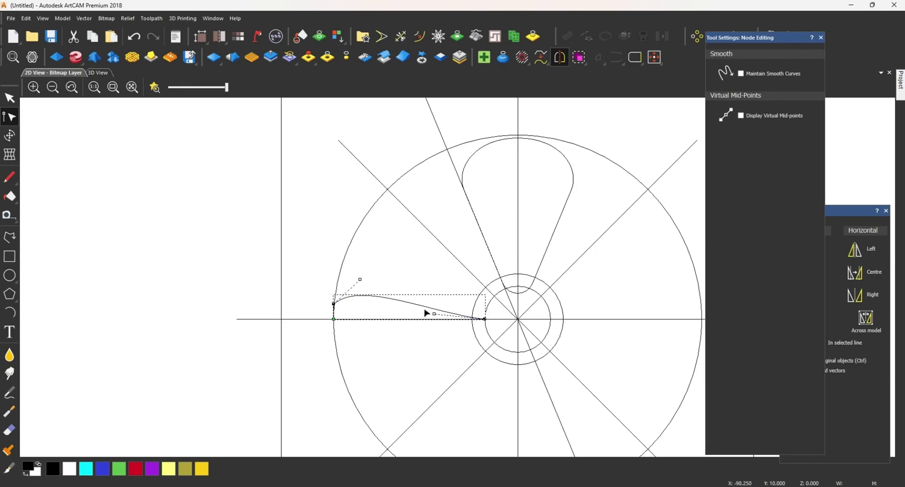
left_click_drag(434, 315, 351, 277)
Nudge the curve's outer node up three increments and refine the curve handles to round its outer end
left_click_drag(307, 257, 367, 309)
key("Up")
key("Up")
key("Up")
left_click_drag(380, 266, 345, 278)
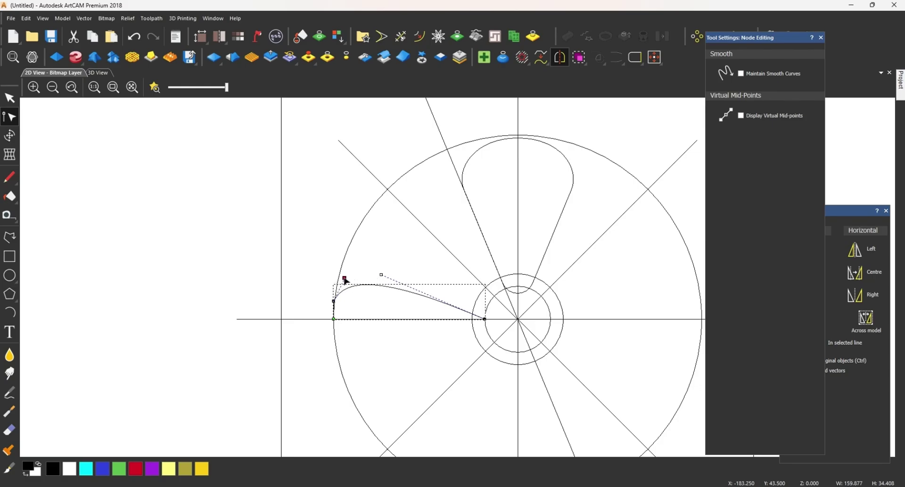
Start an extrusion with the smaller inner circle as the drive rail, using its other side
key("n")
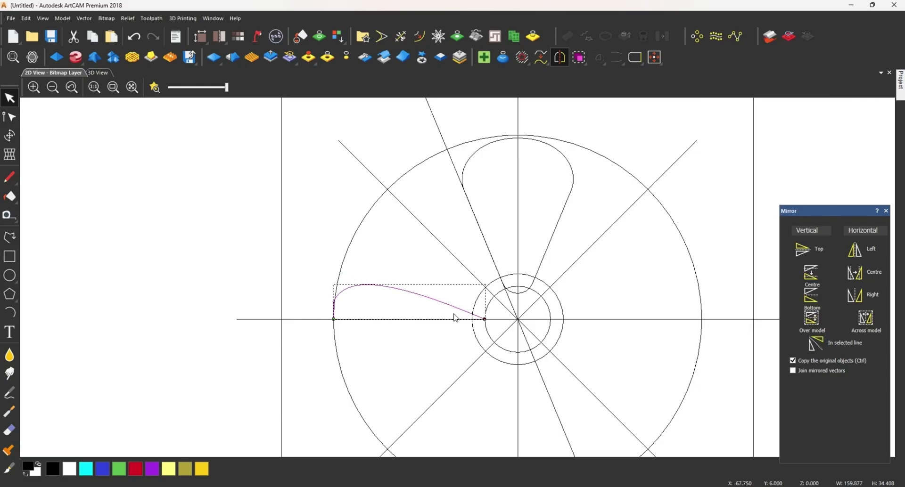
left_click(418, 300)
left_click(493, 336)
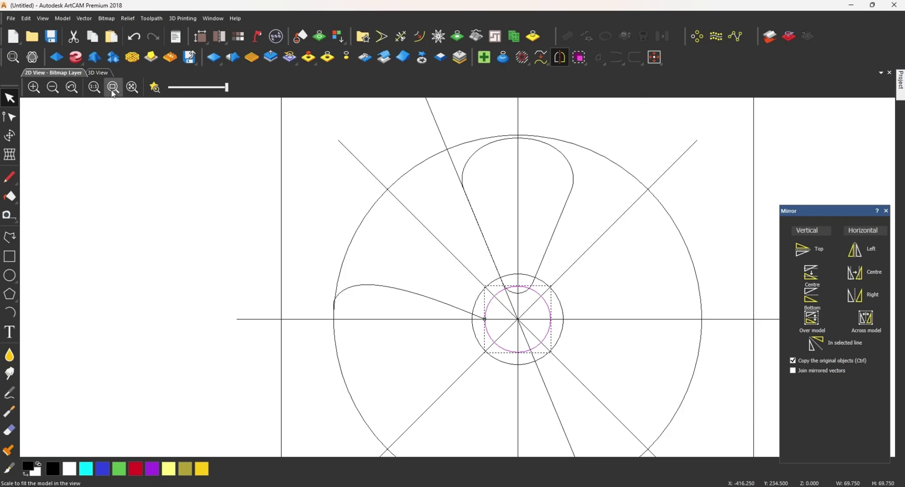
left_click(76, 57)
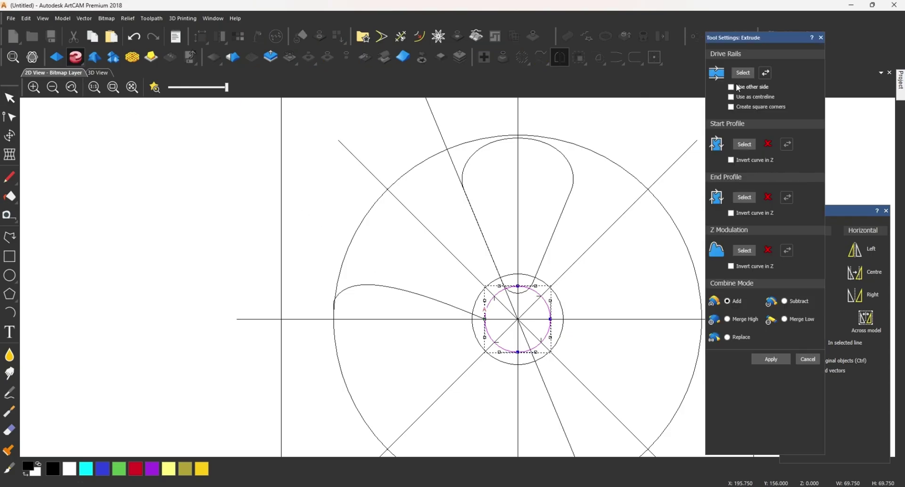
Extrude the arched curve as start profile, inverted in Z and combined with Merge High, and preview the relief in the 2D view
left_click(451, 306)
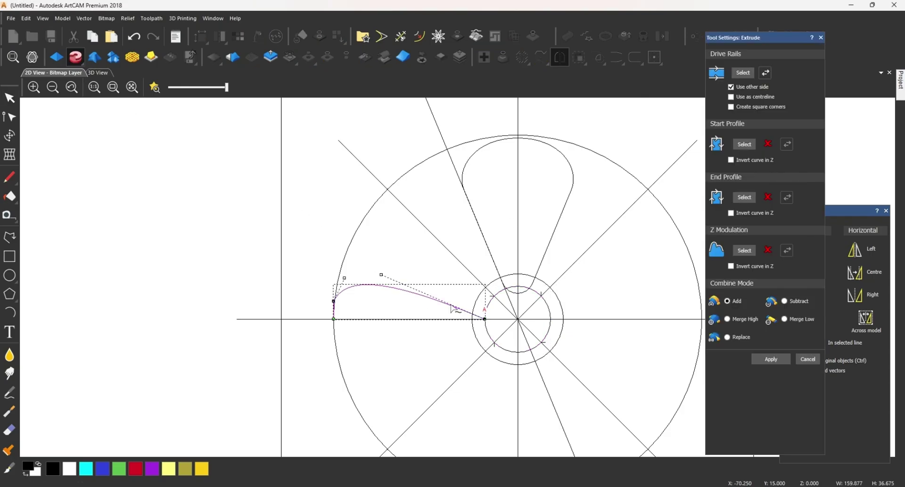
left_click(743, 144)
left_click(783, 146)
left_click(155, 87)
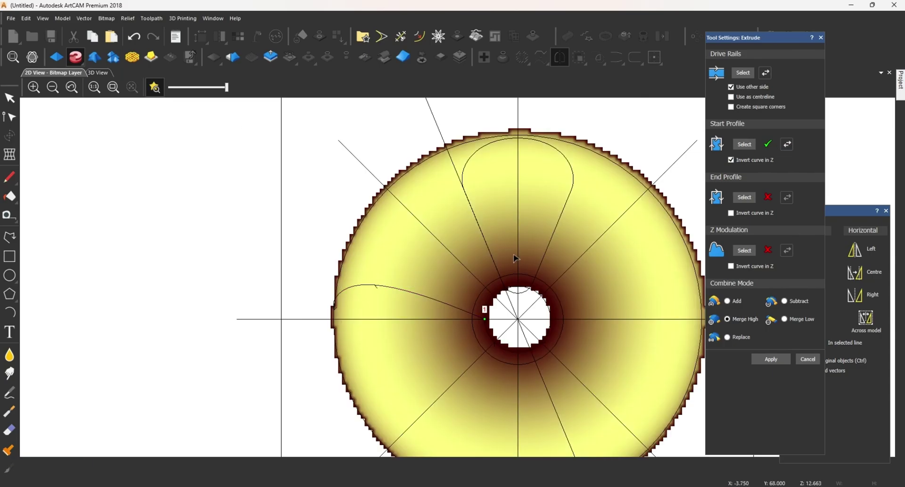
scroll(513, 247, "down", 1)
scroll(502, 250, "up", 1)
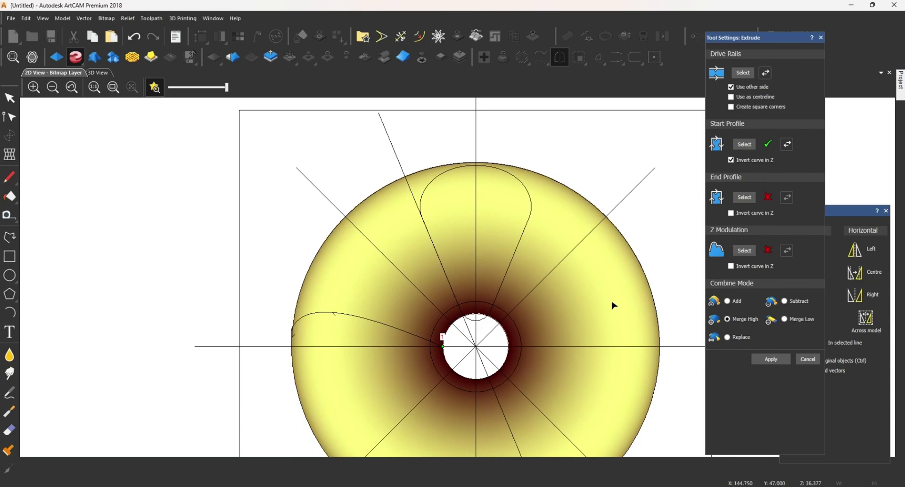
key("Escape")
Clear the relief outside the petal outline and check the petal in the 3D view with vectors hidden
left_click(457, 172)
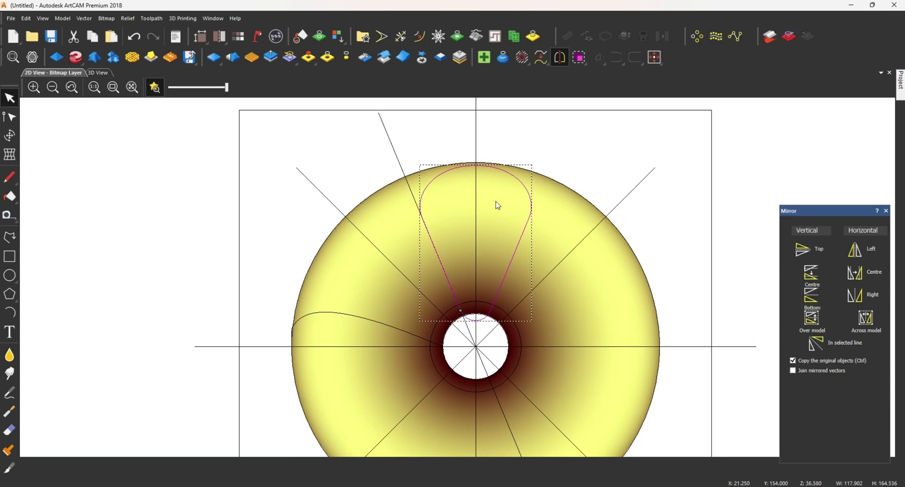
key("Delete")
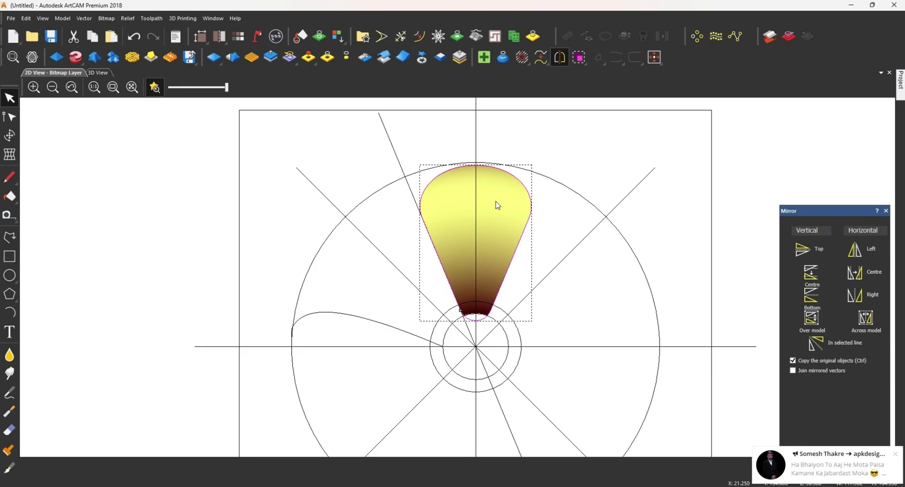
left_click(98, 73)
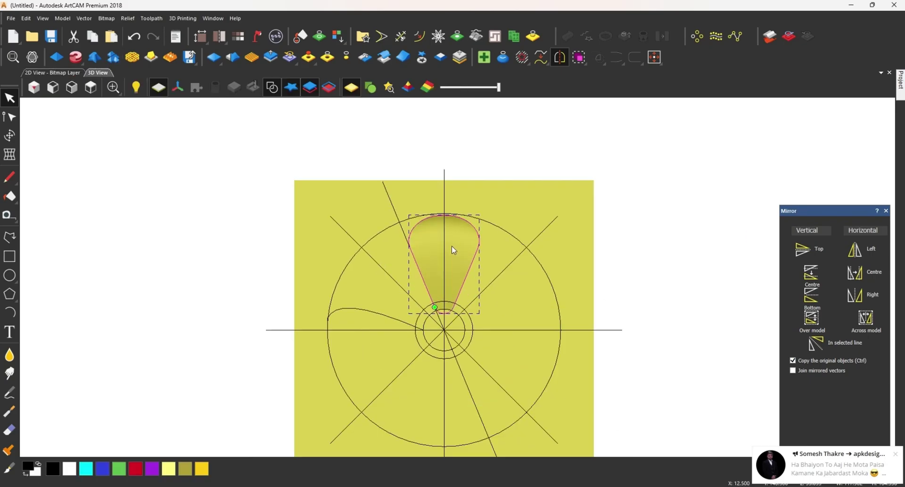
left_click_drag(452, 250, 317, 170)
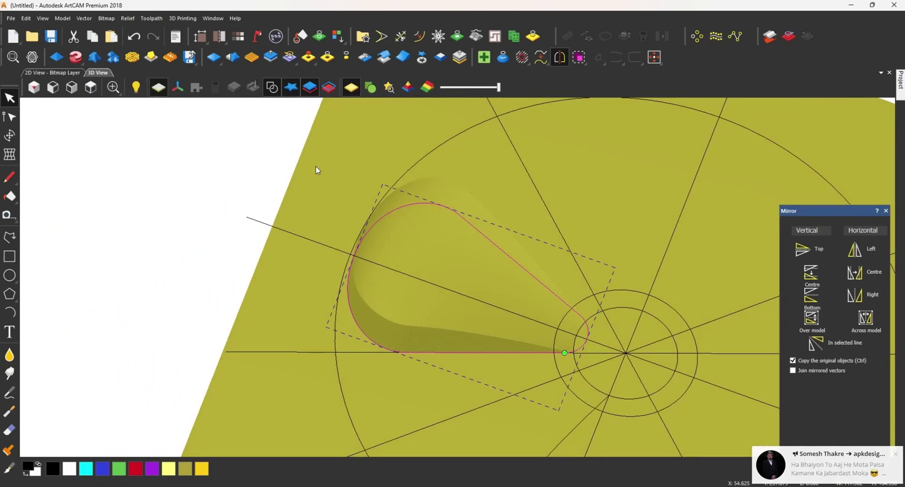
left_click(272, 87)
mouse_move(370, 248)
left_mouse_down()
mouse_move(550, 258)
mouse_move(437, 205)
mouse_move(336, 254)
left_mouse_up()
left_click(79, 73)
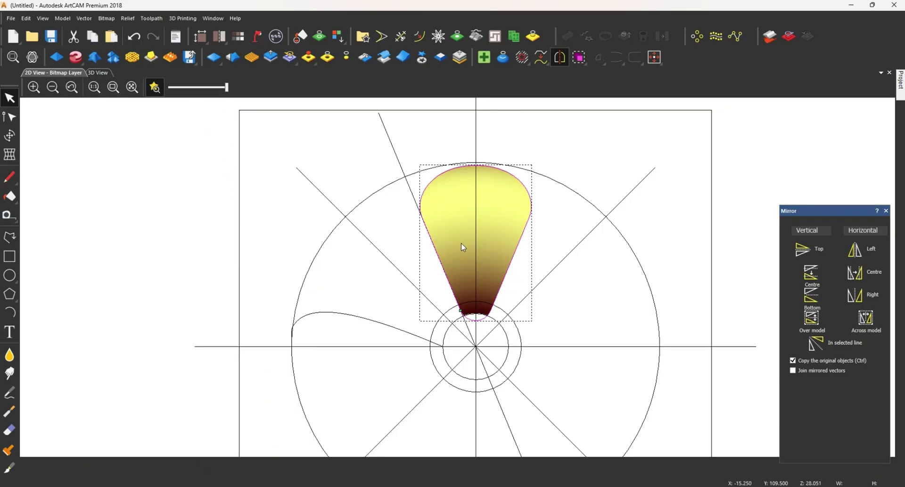
Try to offset the petal outline by 2 mm on both sides with radiused corners
scroll(461, 243, "up", 2)
left_click(485, 216)
left_click(353, 163)
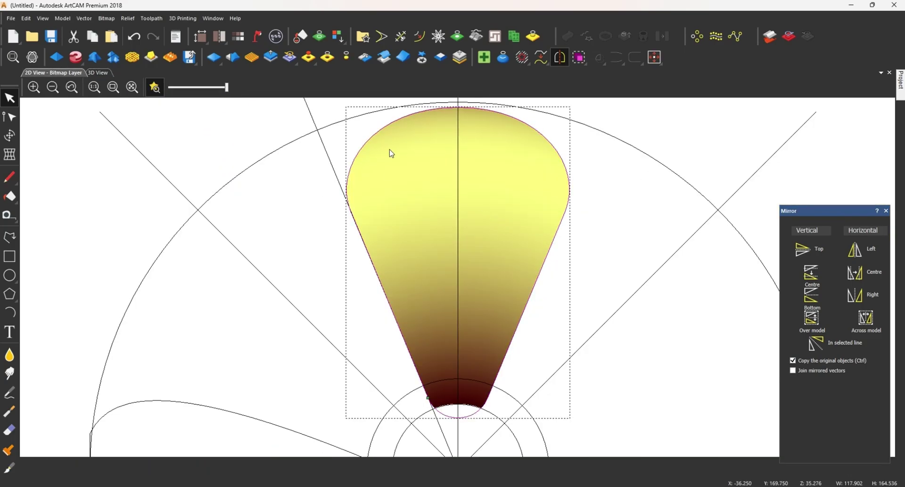
left_click(419, 37)
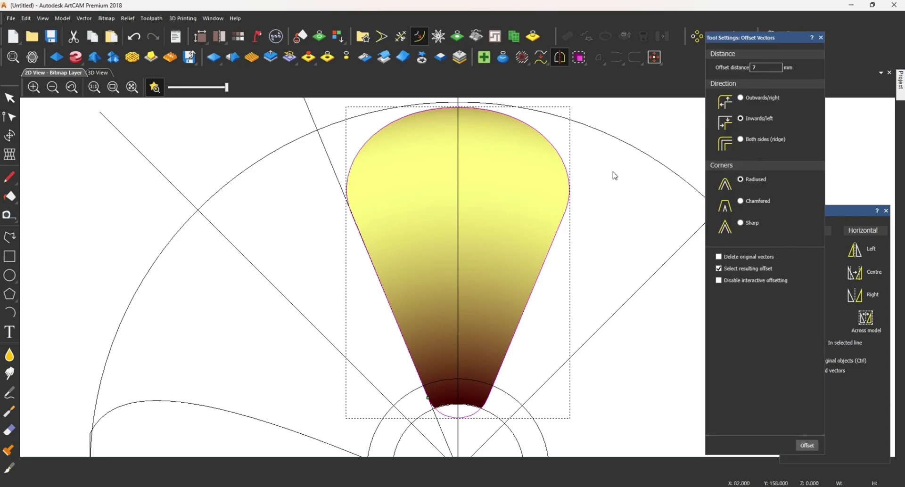
type("2")
left_click(741, 140)
left_click(807, 445)
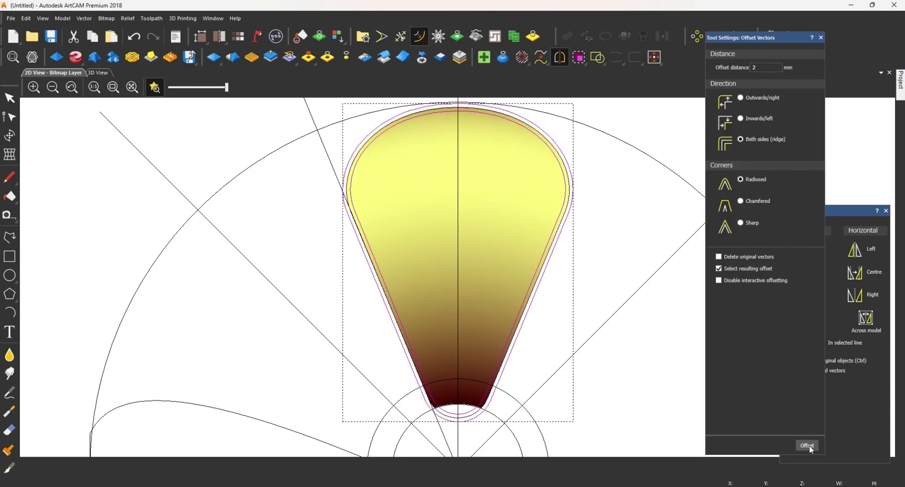
Undo the 2 mm offset and offset the petal outline by 4 mm on both sides
key("ctrl+z")
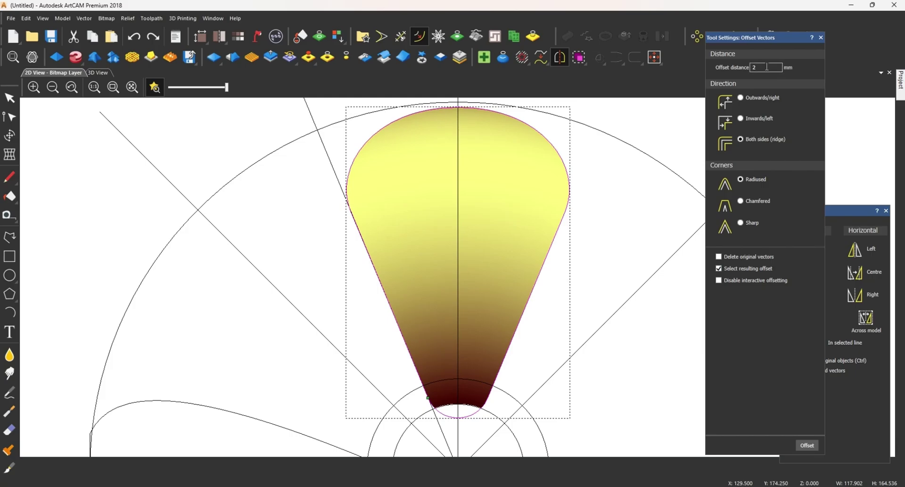
left_click(810, 447)
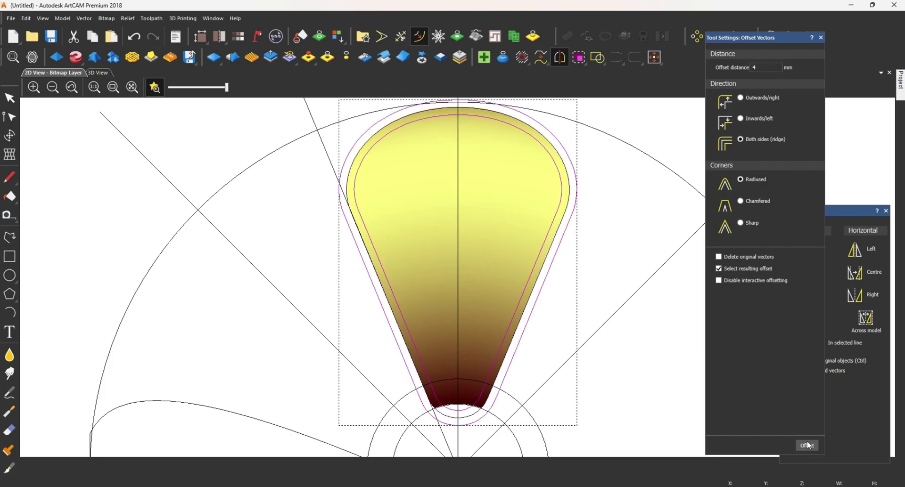
left_click(821, 37)
Subtract a square-profile 45-degree shape with no height limit between the two petal offsets from the relief
left_click(56, 57)
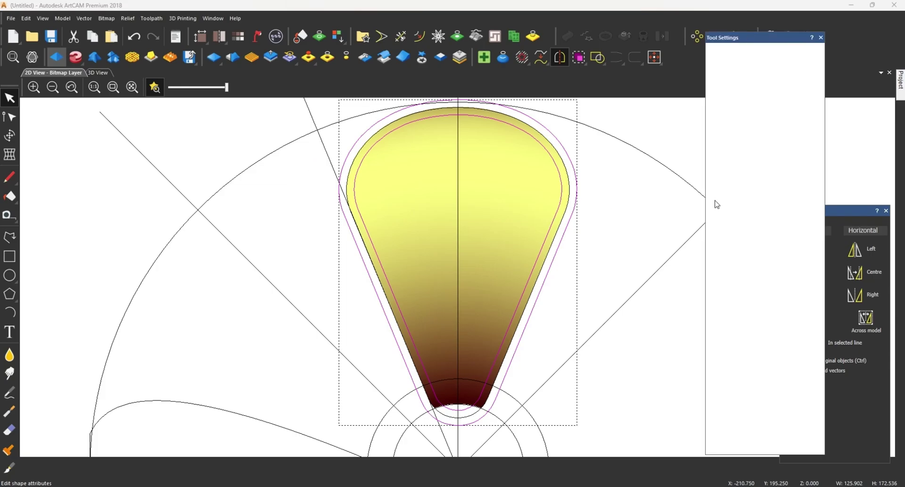
left_click(732, 92)
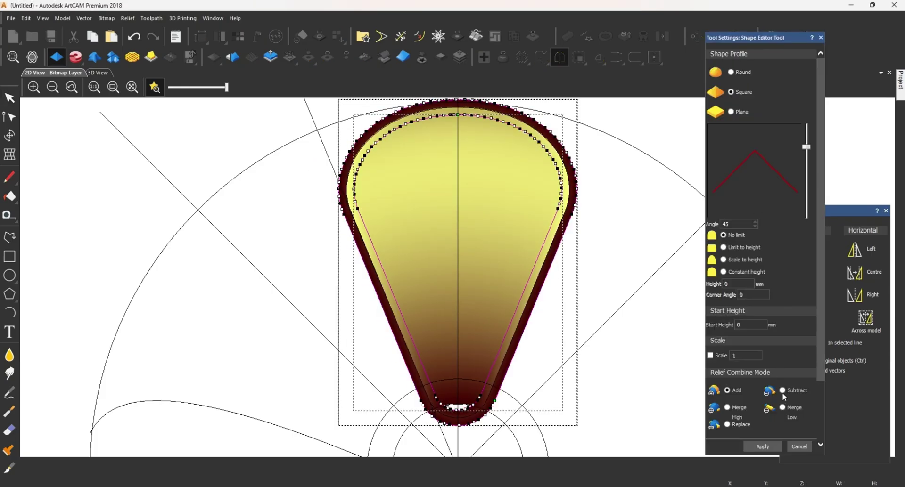
Examine the groove around the petal in 3D with the vectors shown, close up at its narrow end, and close the Shape Editor
left_click(94, 72)
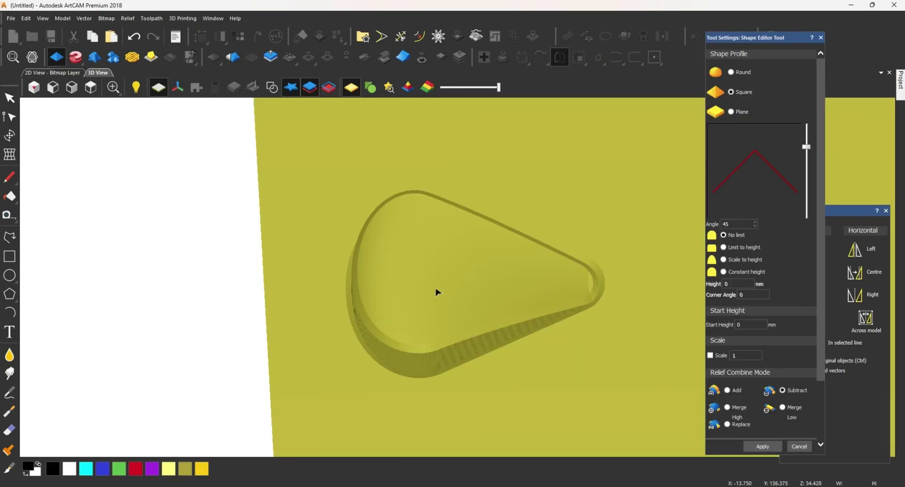
scroll(527, 295, "up", 2)
left_click_drag(527, 294, 422, 267)
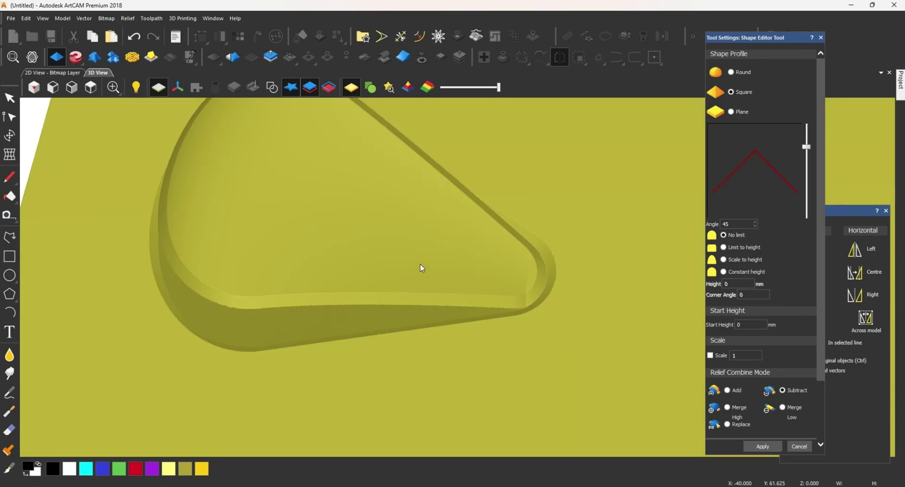
left_click(272, 87)
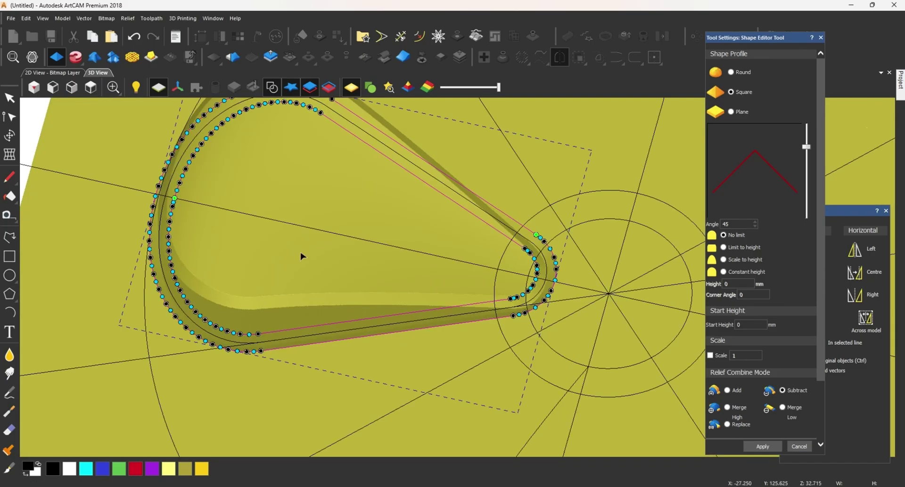
left_click(91, 87)
scroll(478, 268, "up", 10)
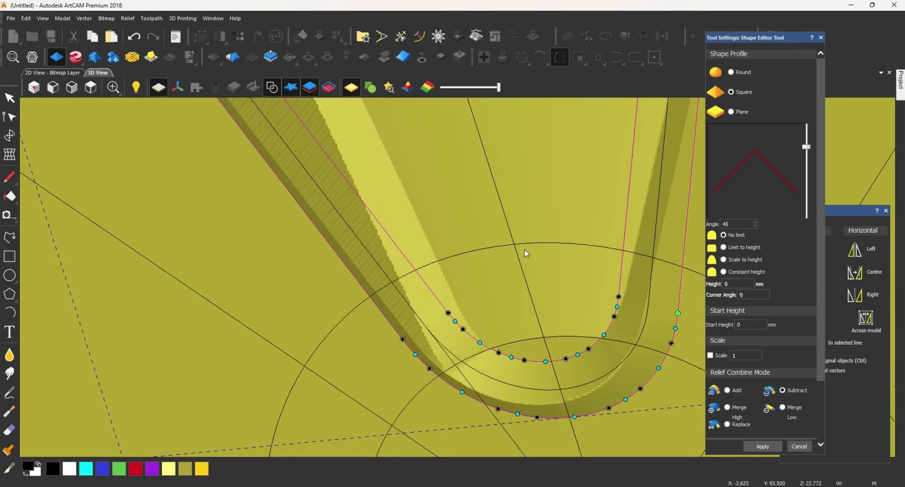
left_click_drag(526, 254, 485, 243)
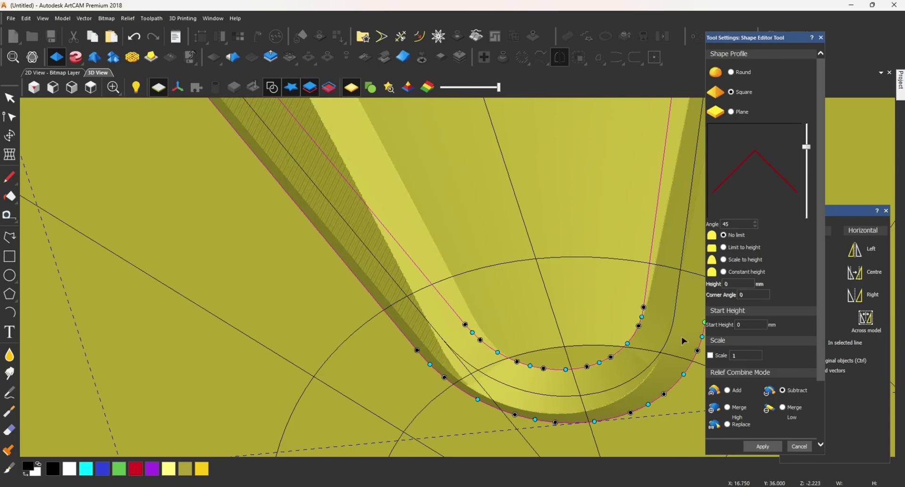
left_click(796, 447)
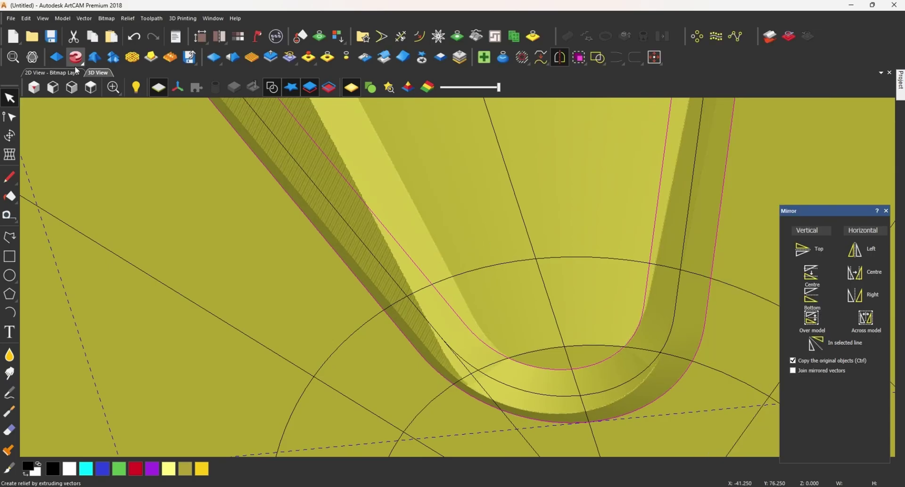
In the 2D view, draw a three-point arc of about 42 mm radius inside the petal, from its centreline near the tip to its left shoulder
key("F2")
scroll(462, 270, "up", 5)
left_click(366, 268)
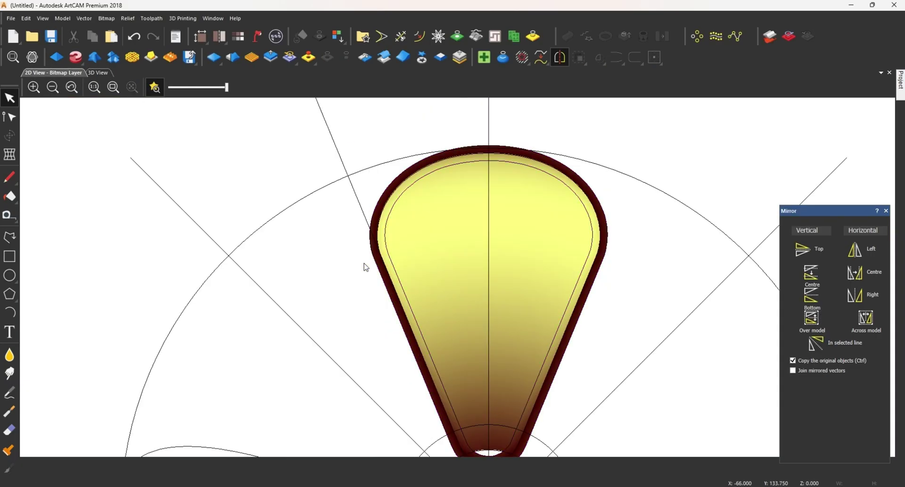
left_click(415, 322)
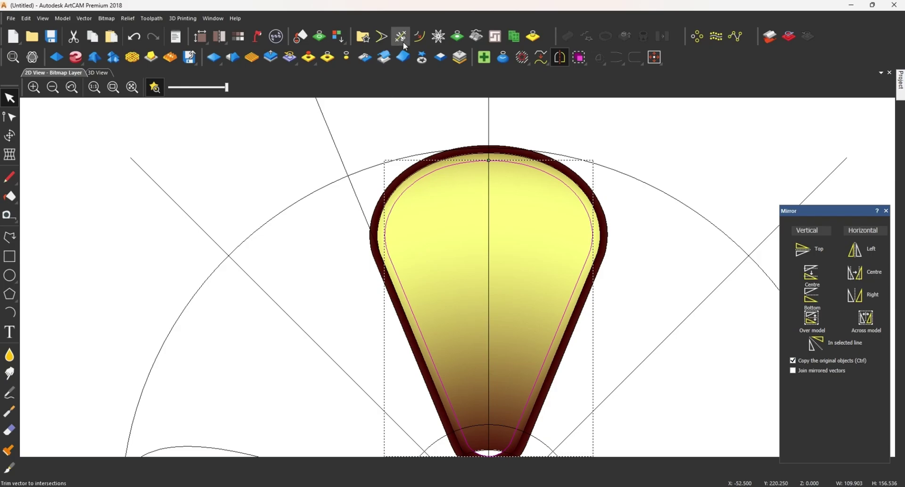
left_click(422, 244)
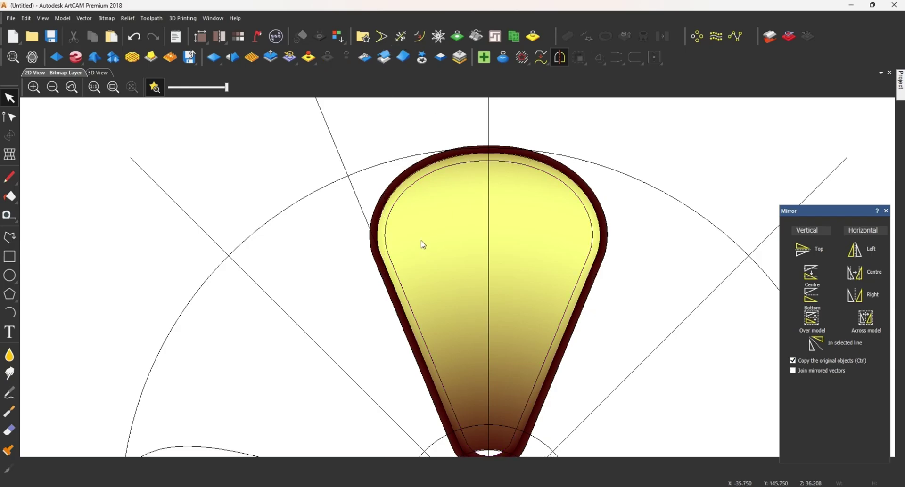
left_click(10, 312)
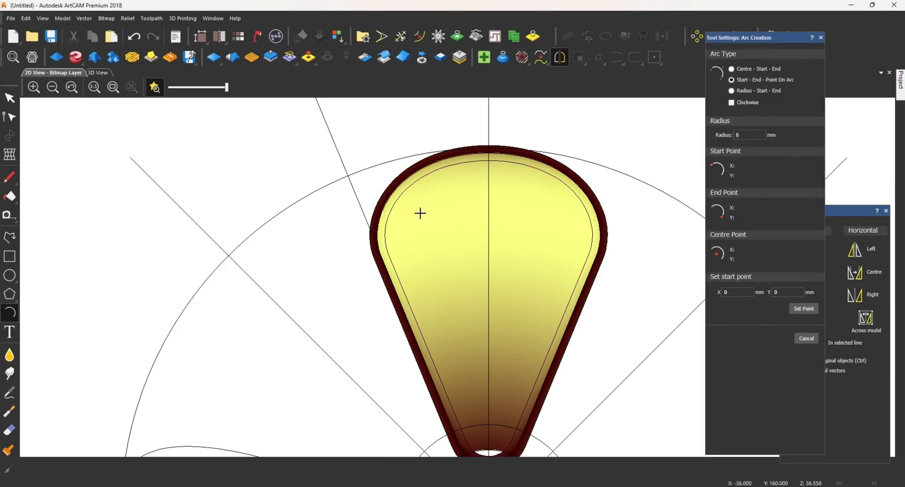
left_click(489, 170)
left_click(395, 253)
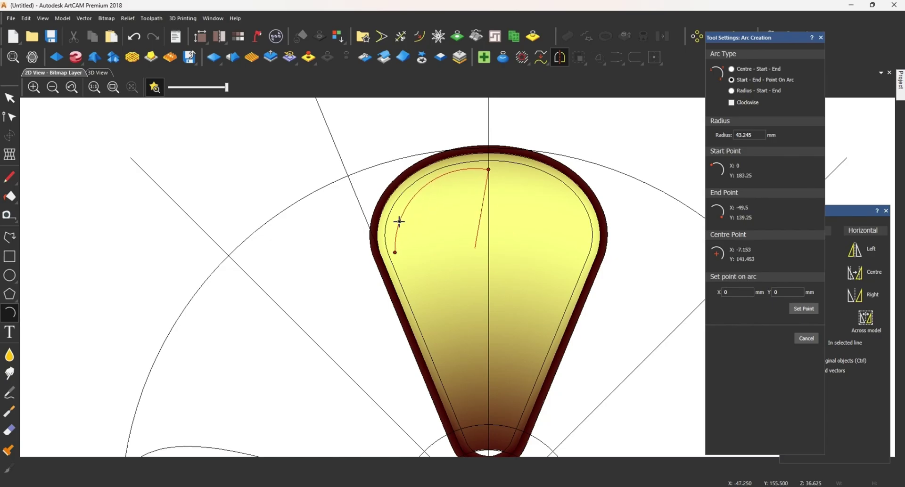
left_click(399, 222)
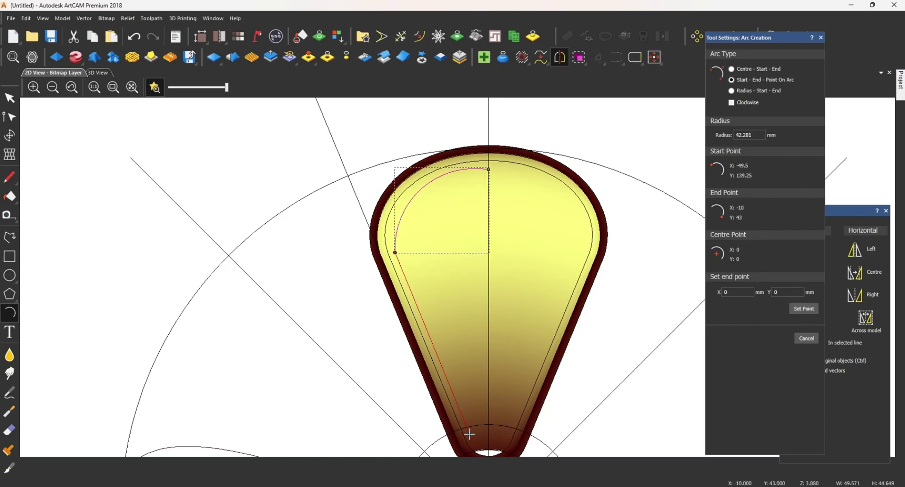
Continue with a nearly straight arc from the shoulder down to the petal's narrow base, ending at about X -10, Y 43
left_click(469, 434)
left_click(441, 369)
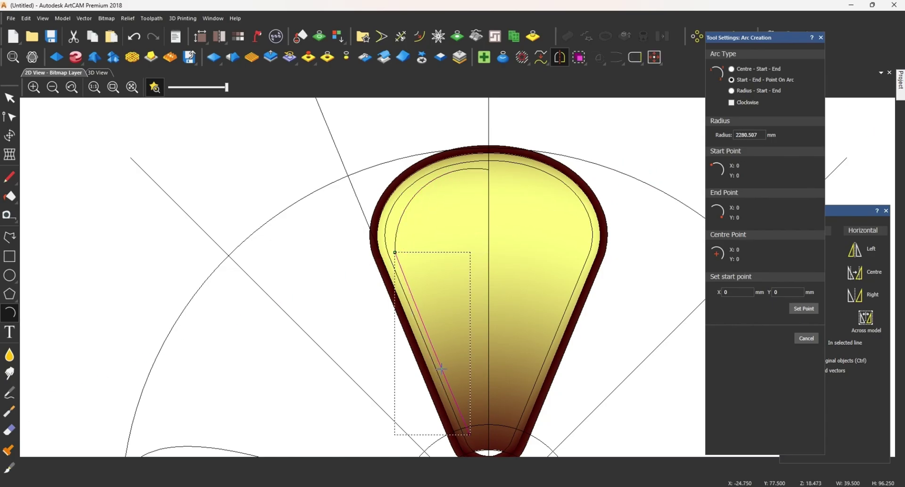
left_click(820, 38)
Join the two inner petal arcs at their coincident nodes with a 0.05 mm tolerance
left_click_drag(379, 136, 542, 451)
key("j")
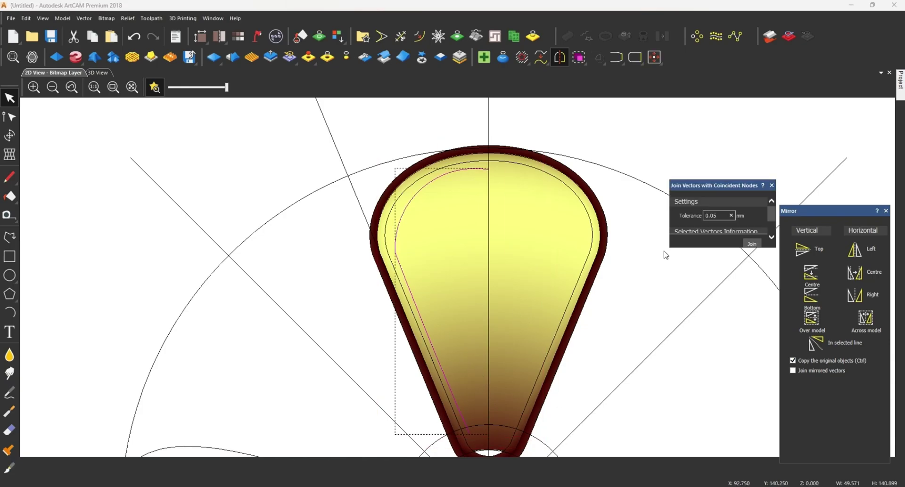
left_click(751, 244)
Node-edit the joined inner petal curve, moving its left shoulder node slightly inwards and reshaping the curve handles beside the shoulder and tip
left_click(398, 232)
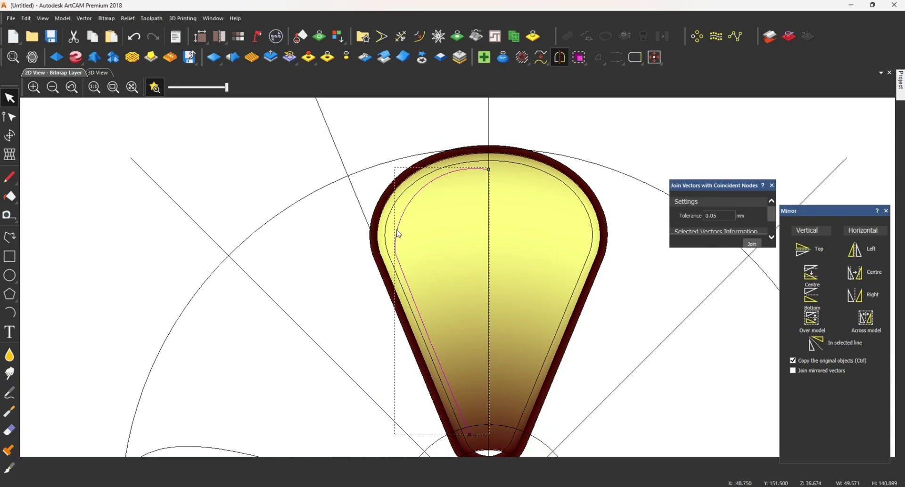
key("n")
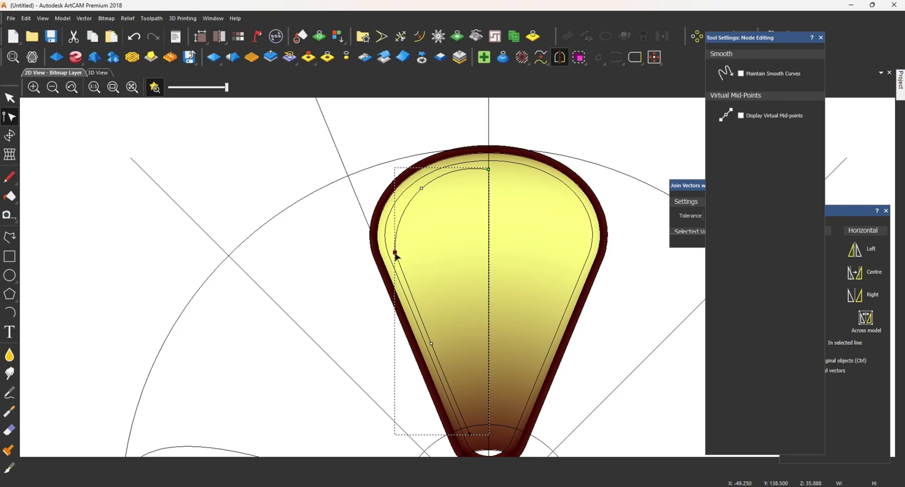
left_click_drag(396, 254, 402, 251)
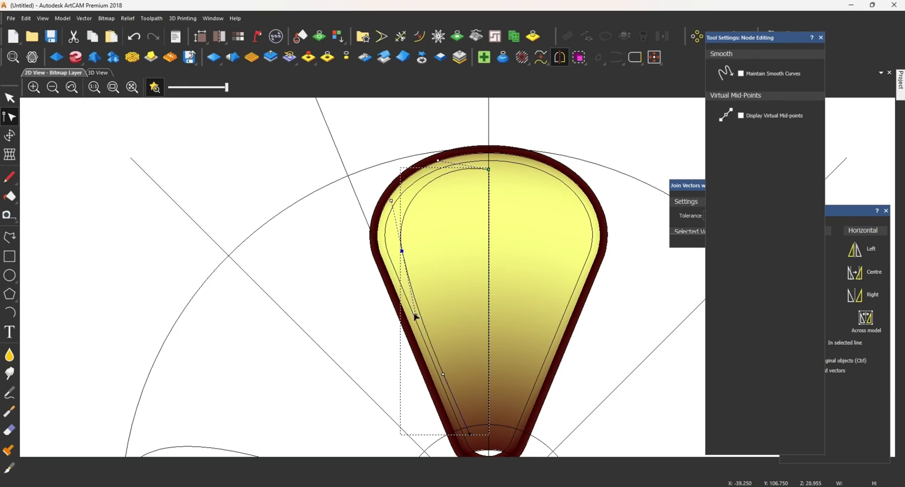
left_click_drag(417, 317, 422, 314)
left_click_drag(403, 253, 402, 262)
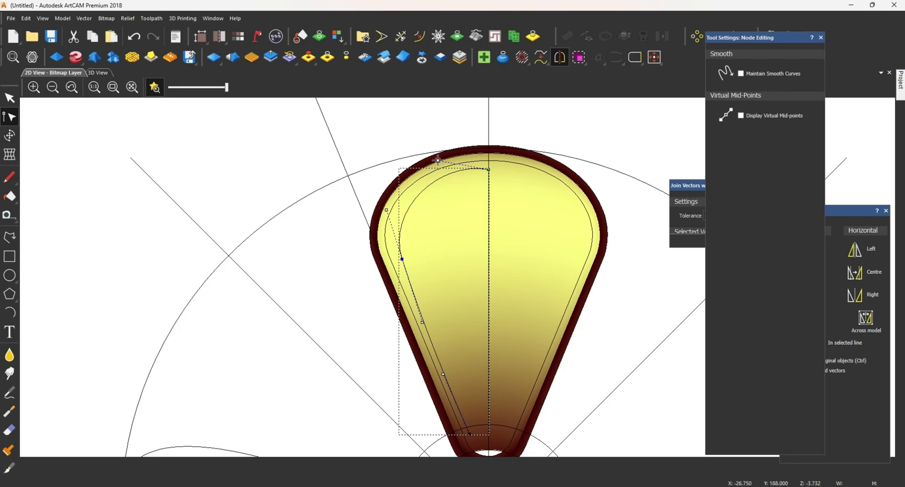
left_click_drag(438, 160, 423, 174)
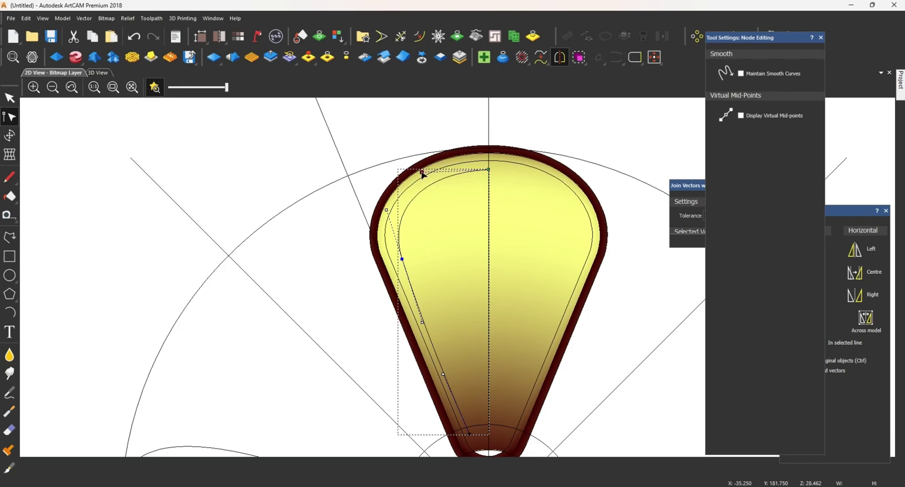
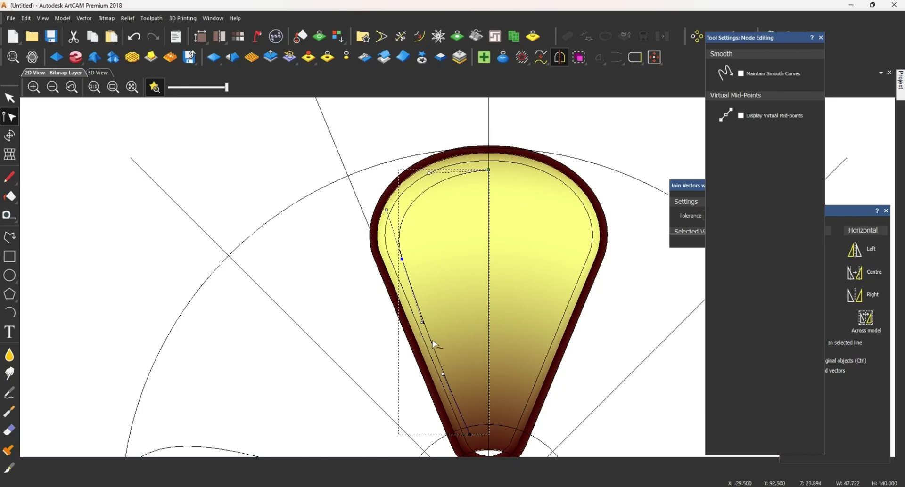
Refine the curve's lower handle, setting its shoulder node at about X -45, Y 135 and its centreline tip node at about Y 182
left_click_drag(422, 322, 425, 324)
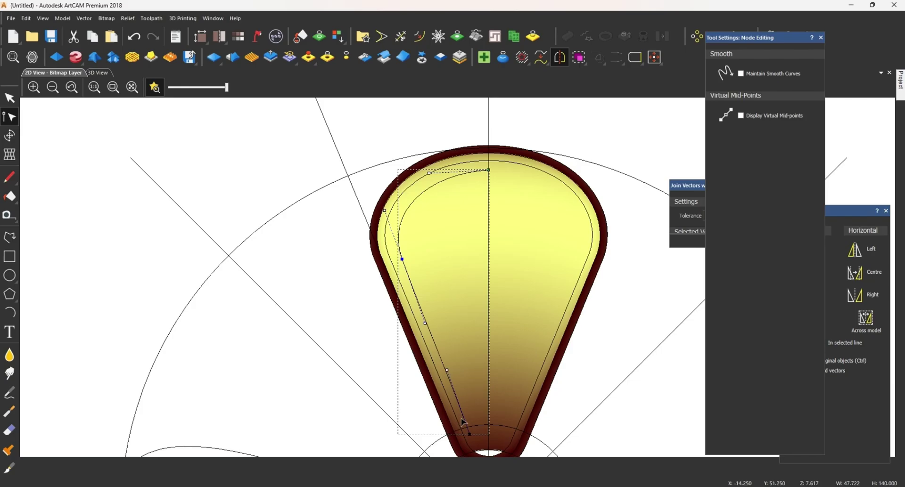
left_click_drag(402, 259, 404, 263)
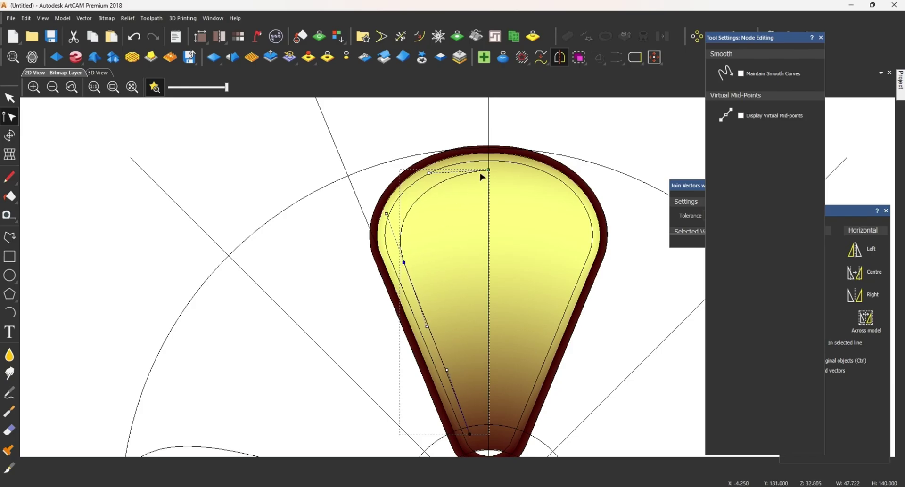
left_click_drag(488, 170, 488, 174)
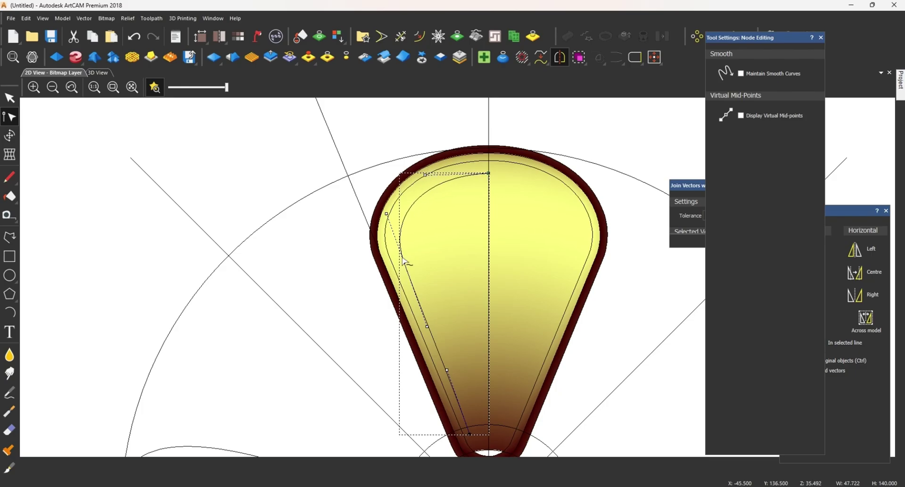
left_click_drag(404, 263, 403, 258)
left_click(485, 253)
scroll(493, 262, "down", 2)
scroll(461, 275, "up", 2)
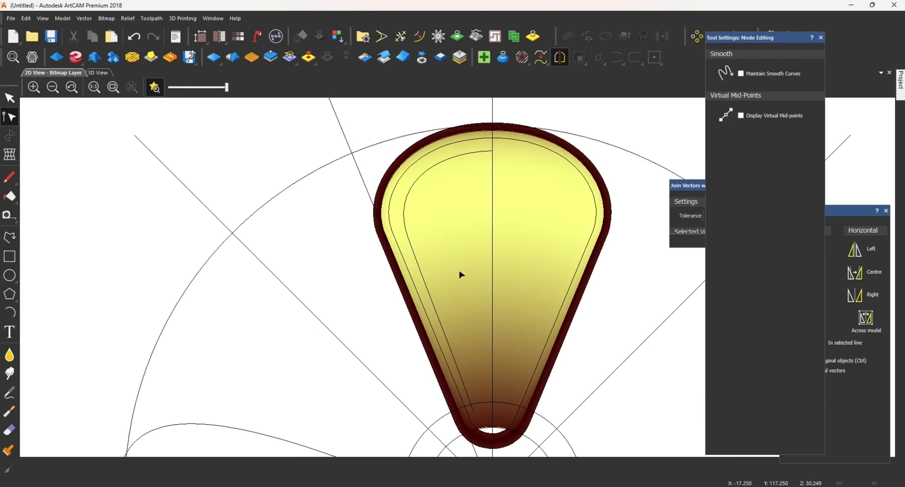
Mirror a copy of the inner half-curve across the petal's centreline and join the halves at their coincident nodes with a 0.05 mm tolerance
left_click(447, 163)
key("n")
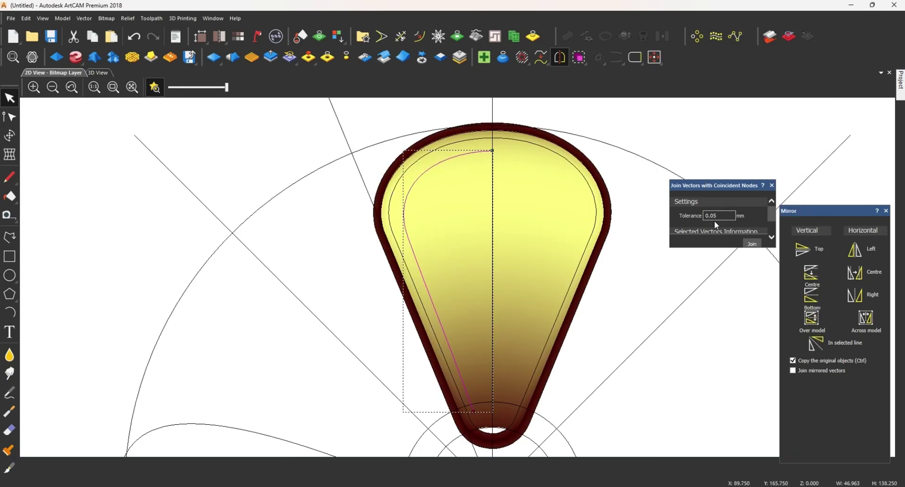
left_click(853, 282)
left_click(448, 146, "shift")
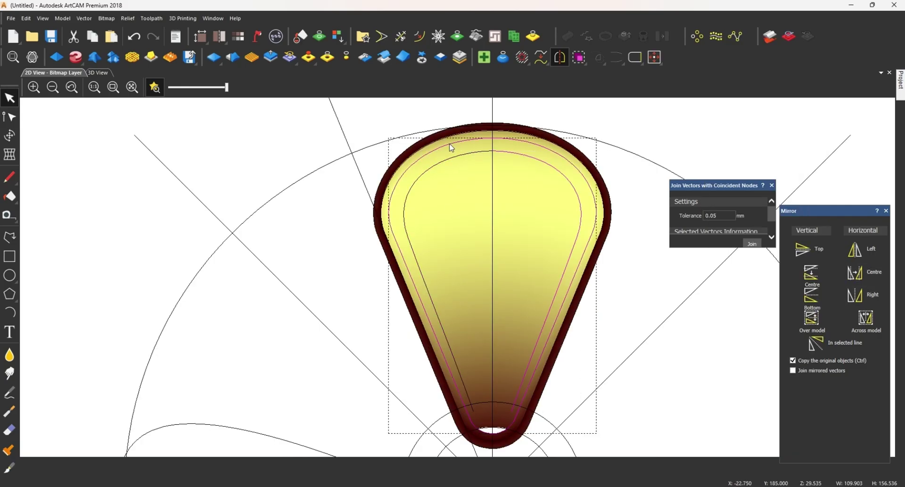
left_click(456, 161, "shift")
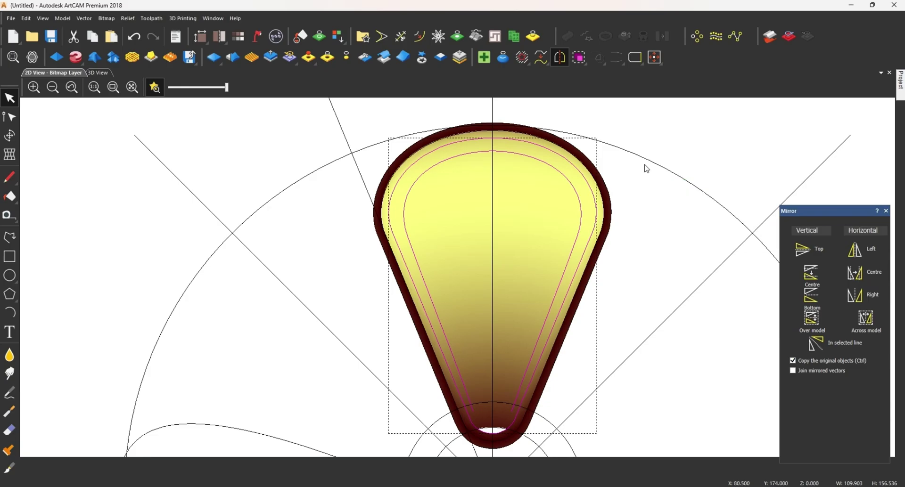
left_click(744, 244)
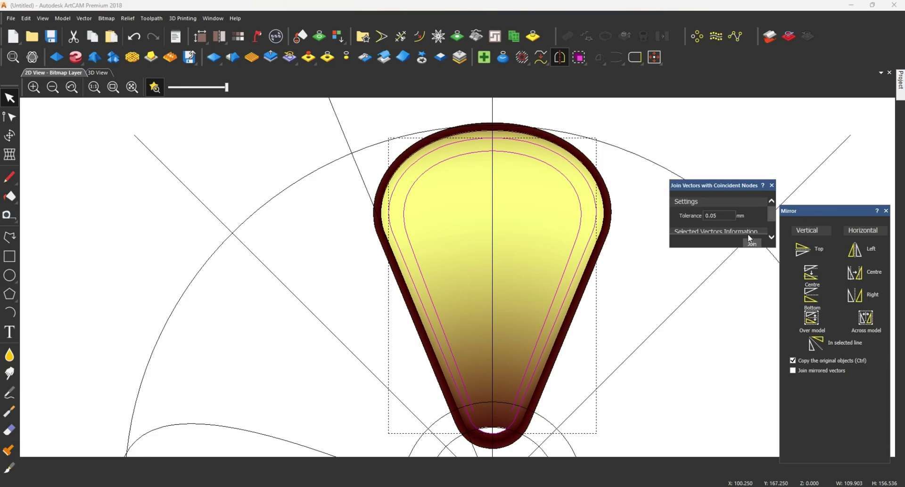
left_click(772, 185)
Nudge the left shoulder node of the joined inner petal curve slightly outwards, to about X -46, Y 135
left_click(414, 188)
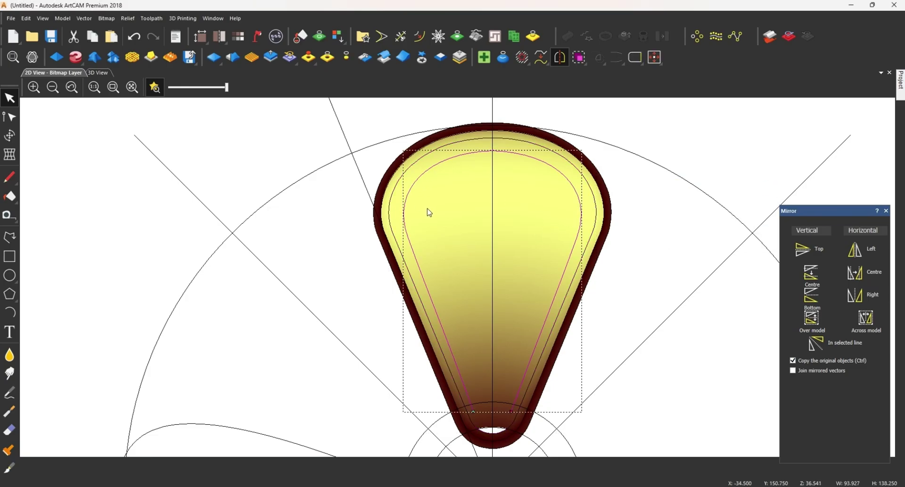
double_click(408, 236)
left_click_drag(408, 239, 405, 242)
left_click(453, 281)
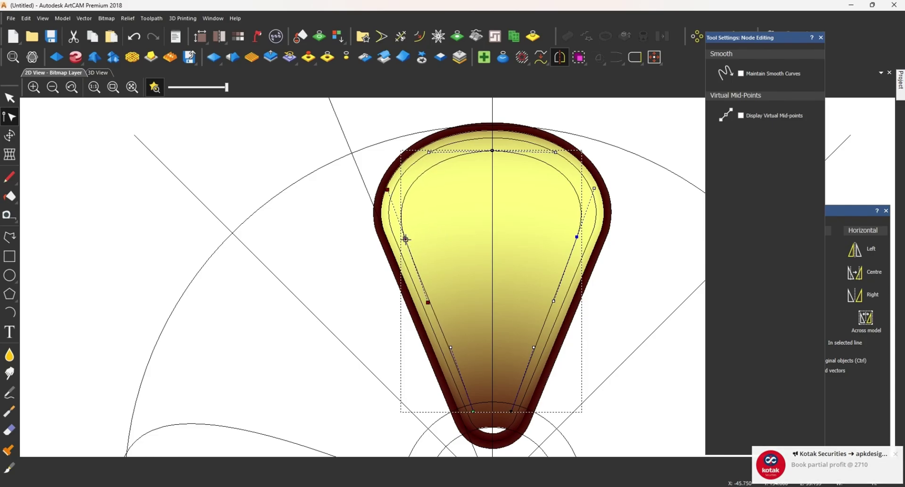
left_click_drag(405, 240, 407, 238)
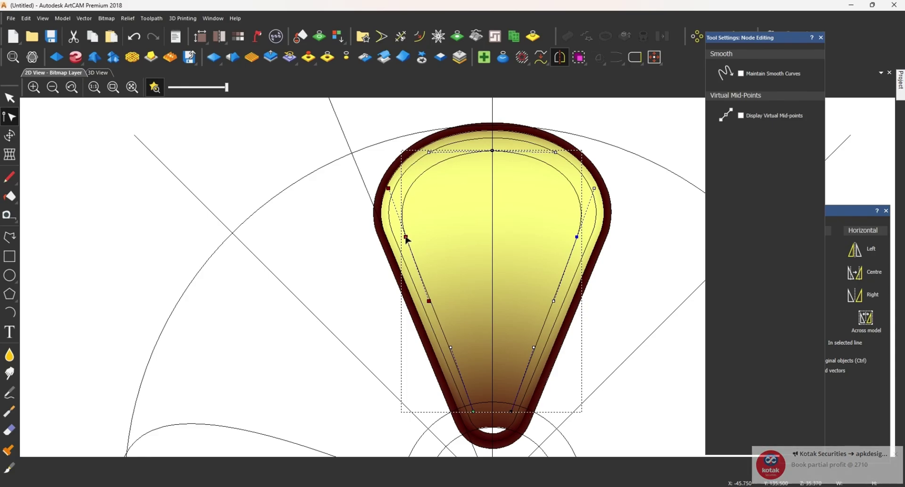
key("n")
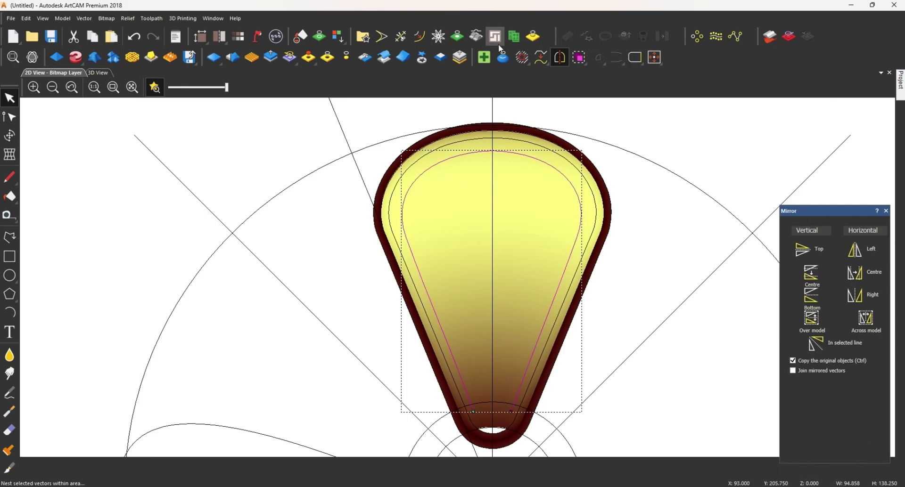
Try offsetting the inner petal curve 4 mm inwards/left with radiused corners, and undo the offset
left_click(420, 40)
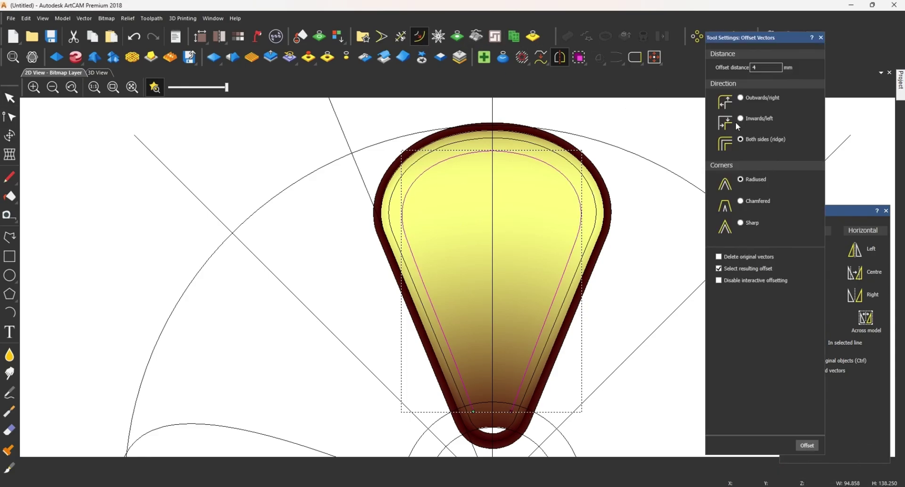
left_click(807, 445)
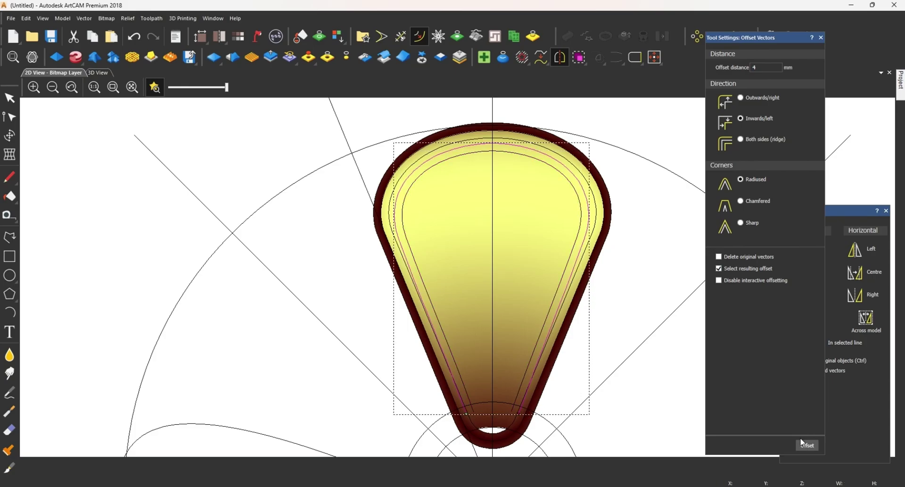
key("ctrl+z")
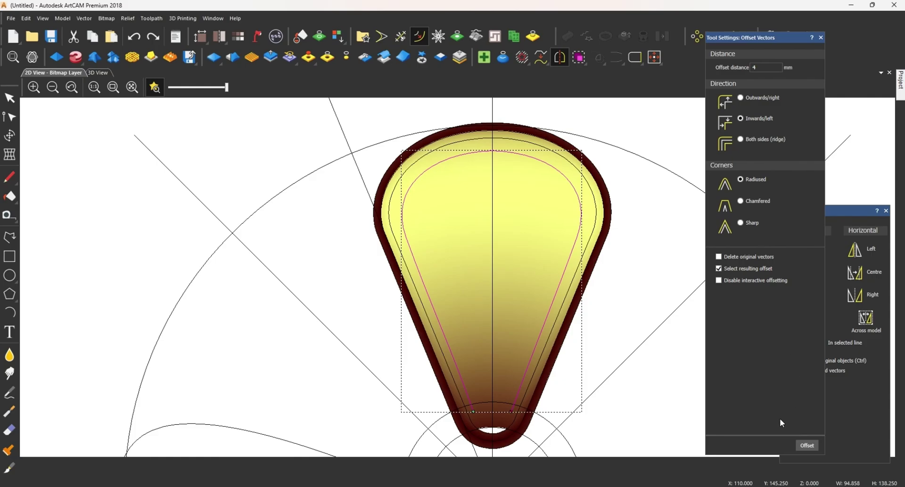
left_click(821, 37)
Duplicate the inner petal curve in place, moving the copy's left shoulder node inwards to about X -43 and its tip node to about Y 178
right_click(503, 288)
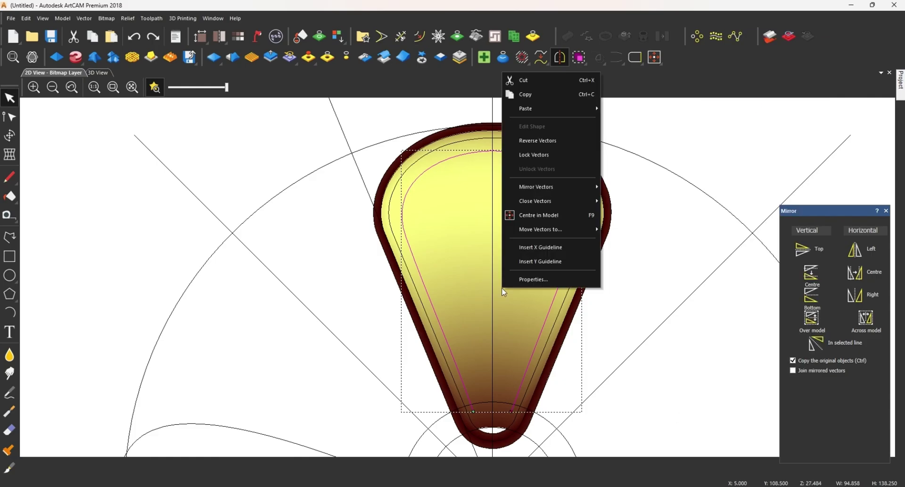
left_click(446, 320)
left_click(448, 350)
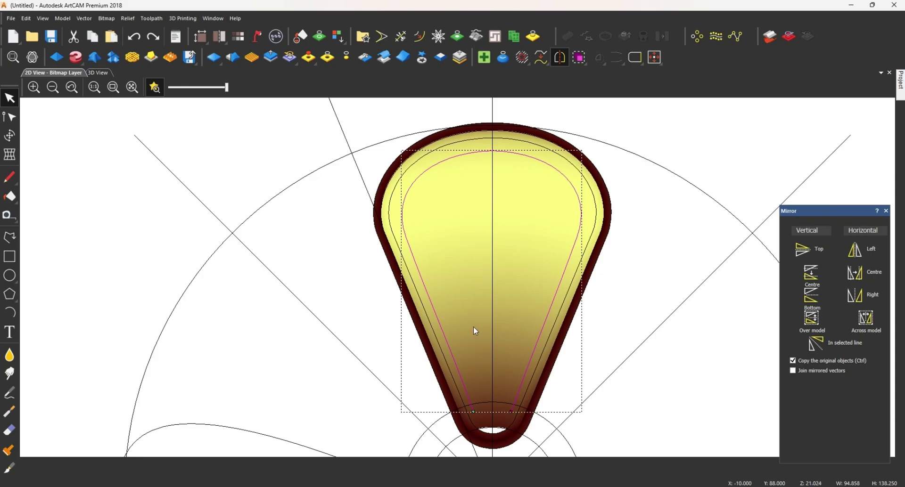
key("n")
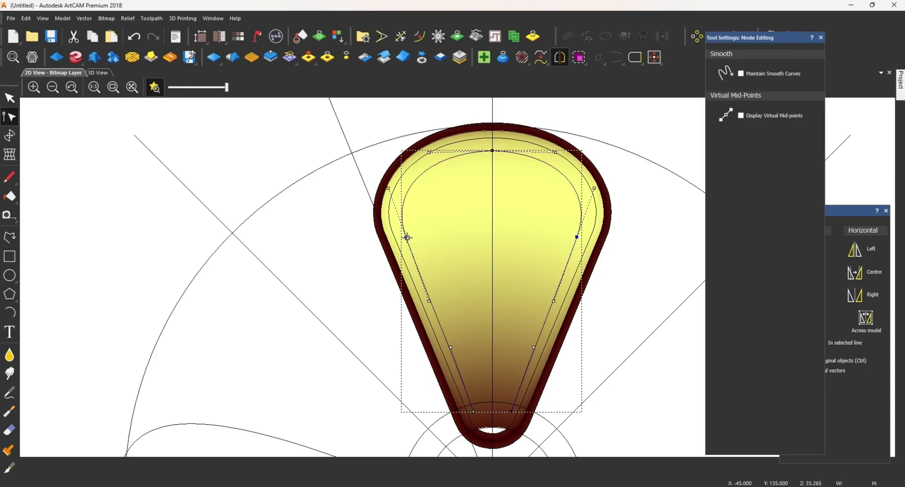
left_click_drag(411, 241, 416, 240)
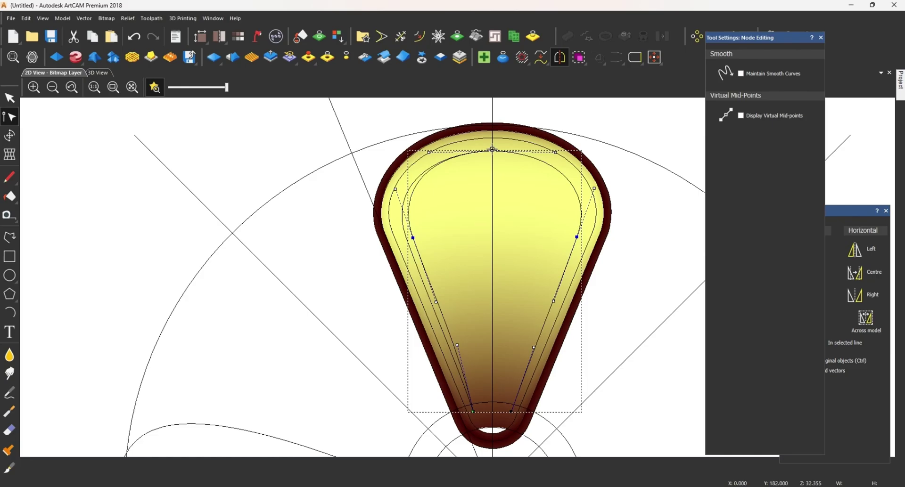
left_click_drag(492, 149, 493, 157)
Raise the original inner curve's tip node to about Y 183 and extend its left handle outwards to round the upper left bend
left_click(426, 207)
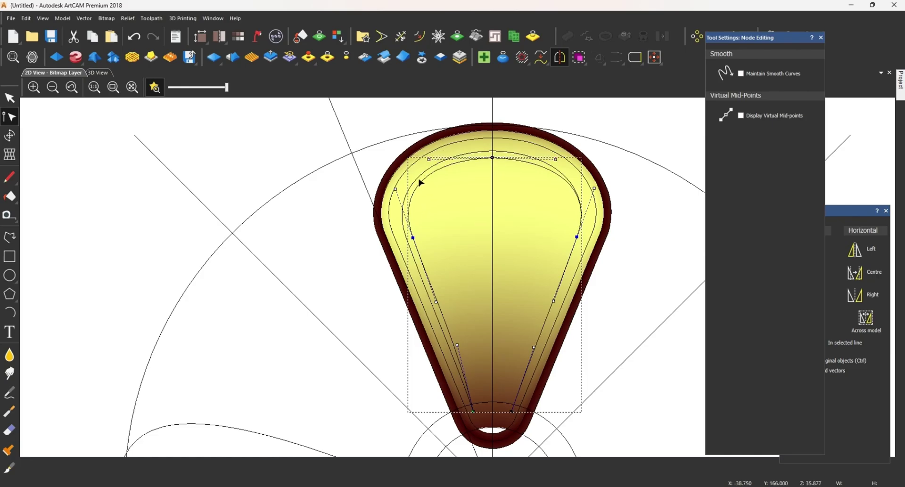
scroll(441, 172, "up", 2)
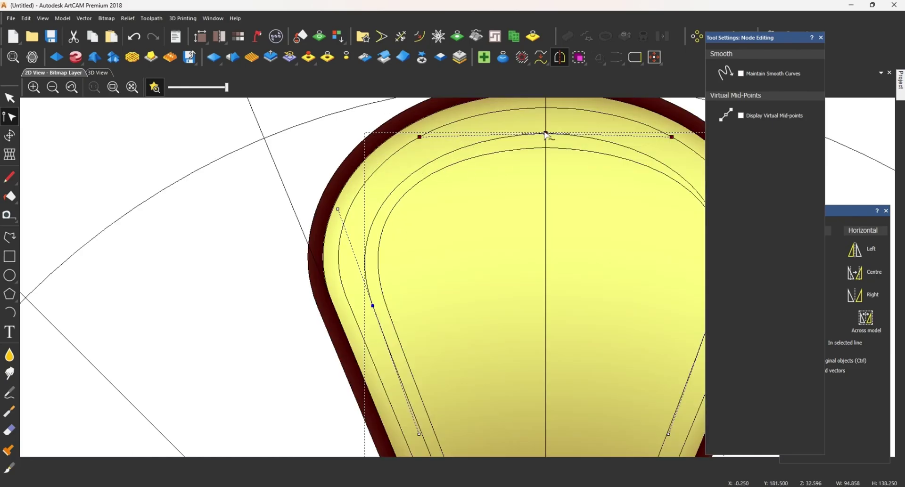
left_click_drag(546, 134, 546, 128)
left_click_drag(419, 132, 407, 137)
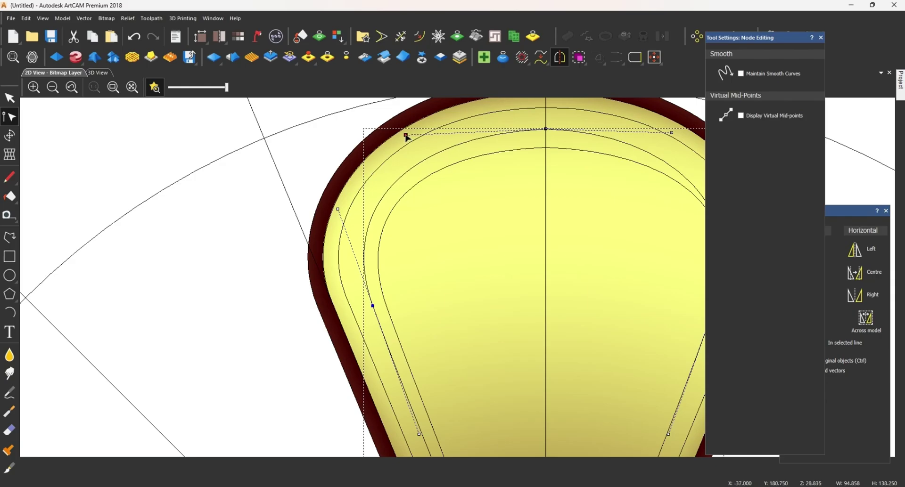
scroll(452, 318, "down", 2)
scroll(460, 321, "up", 1)
key("Escape")
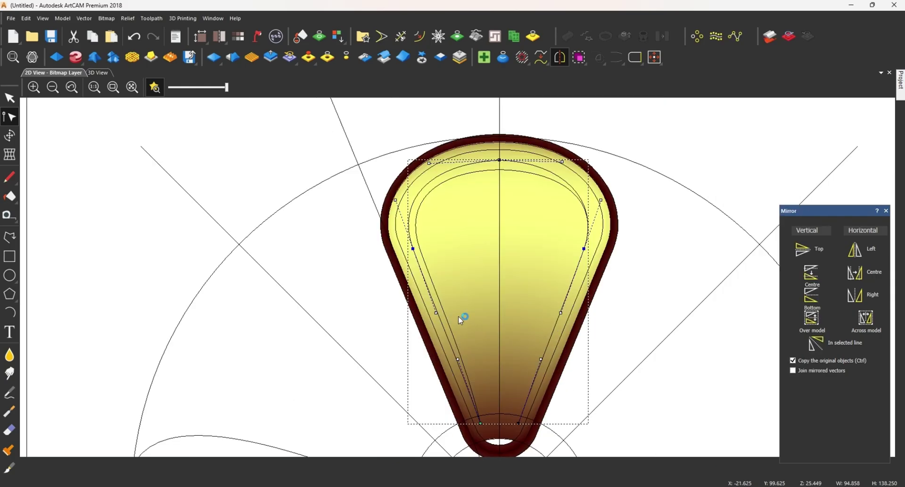
Smooth the centreline tip nodes of both the inner copy and the original curve, lowering the original's tip slightly
left_click(464, 285)
left_click(442, 185)
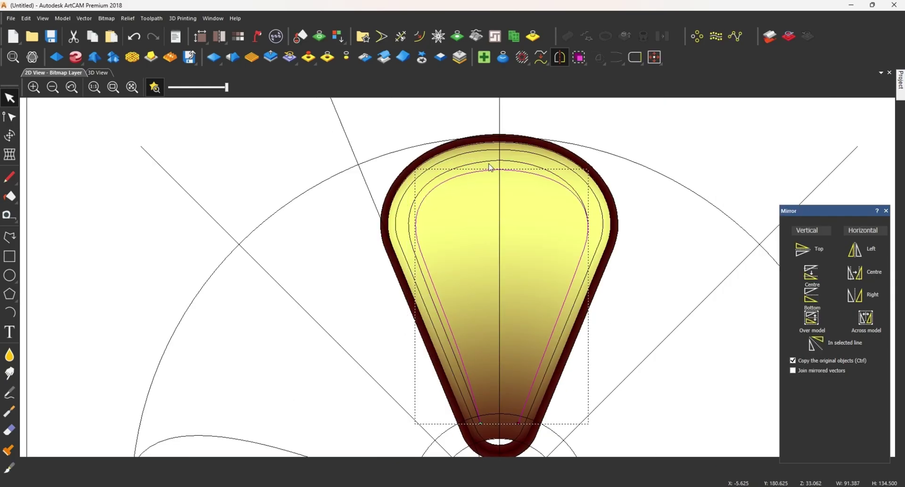
scroll(491, 165, "up", 2)
key("n")
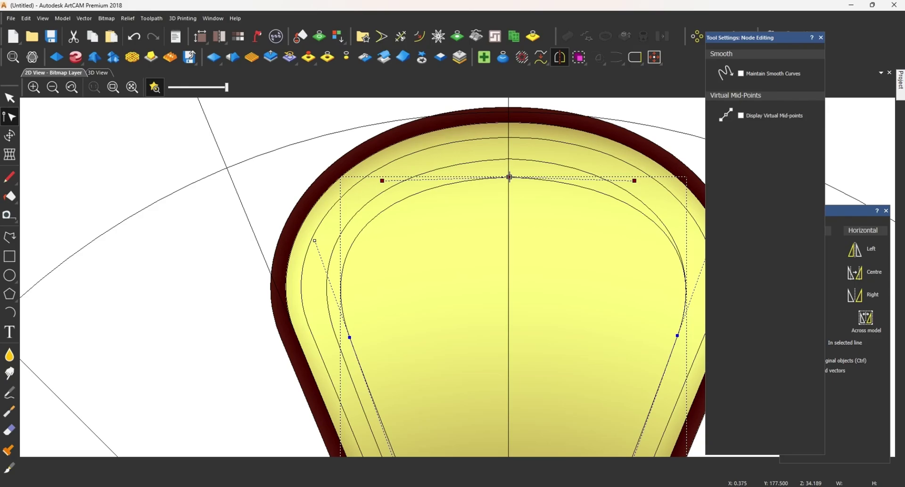
key("s")
left_click_drag(509, 177, 510, 164)
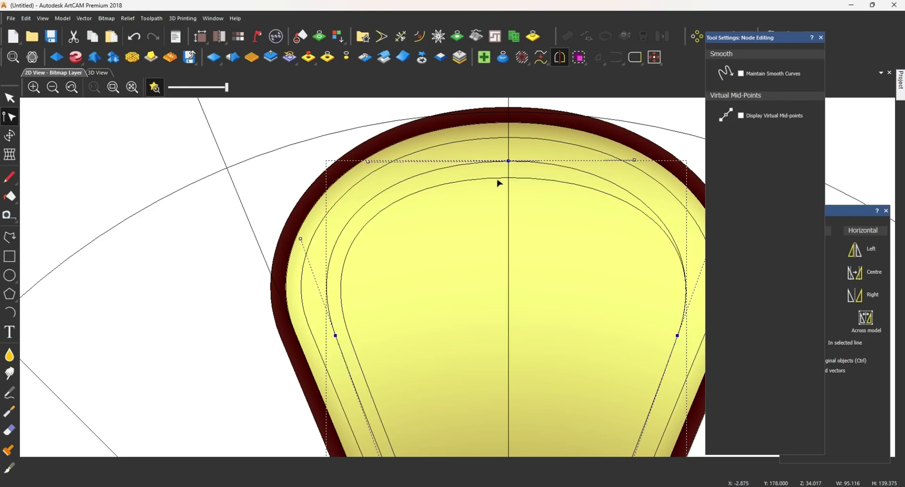
Select the two nested inner petal curves and join them into a single closed vector
key("Escape")
scroll(481, 295, "down", 3)
scroll(414, 295, "up", 1)
left_click(408, 305)
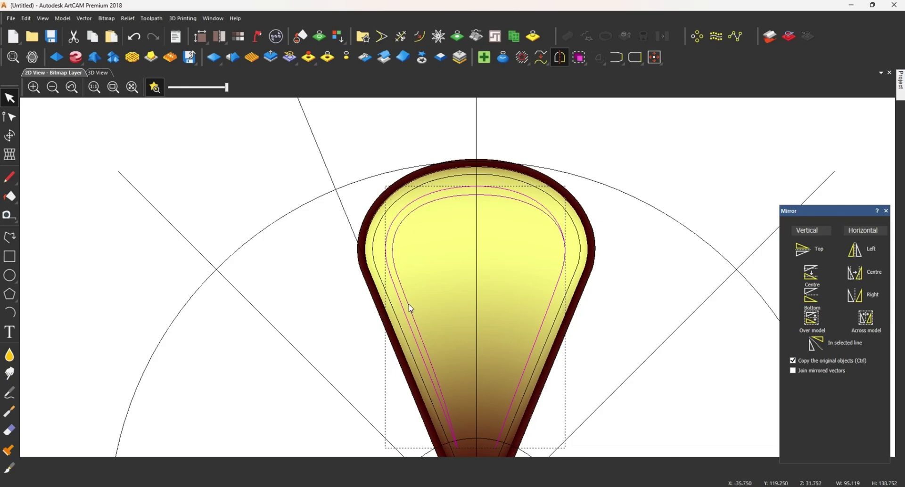
right_click(432, 282)
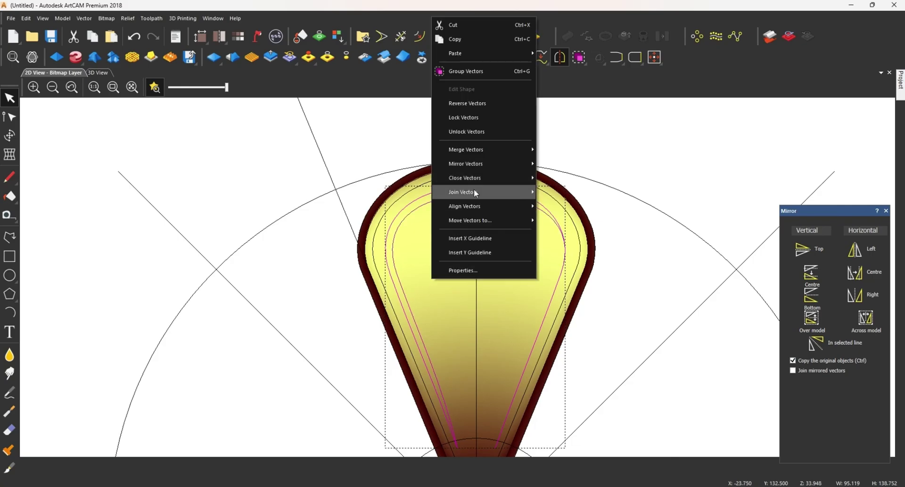
mouse_move(474, 189)
left_click(576, 196)
right_click(431, 252)
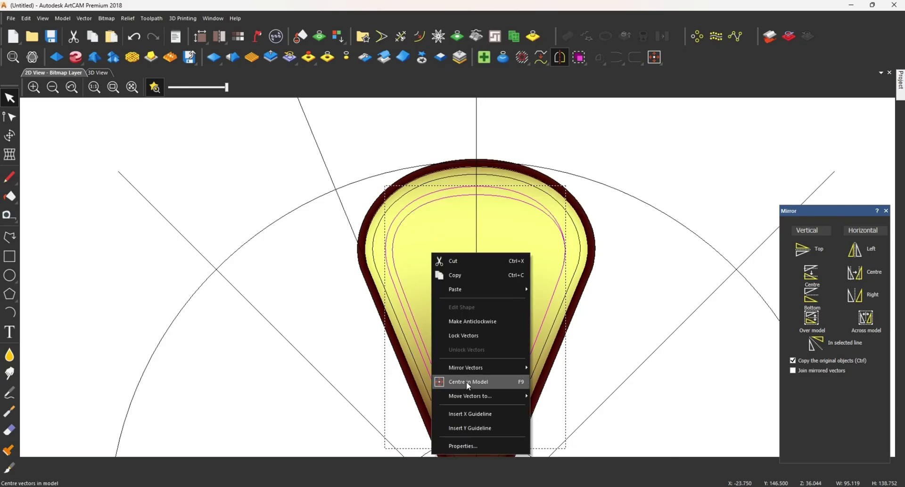
Close the open lower end of the outer of the two nested inner petal curves with a smooth curved span
mouse_move(476, 363)
left_click(401, 290)
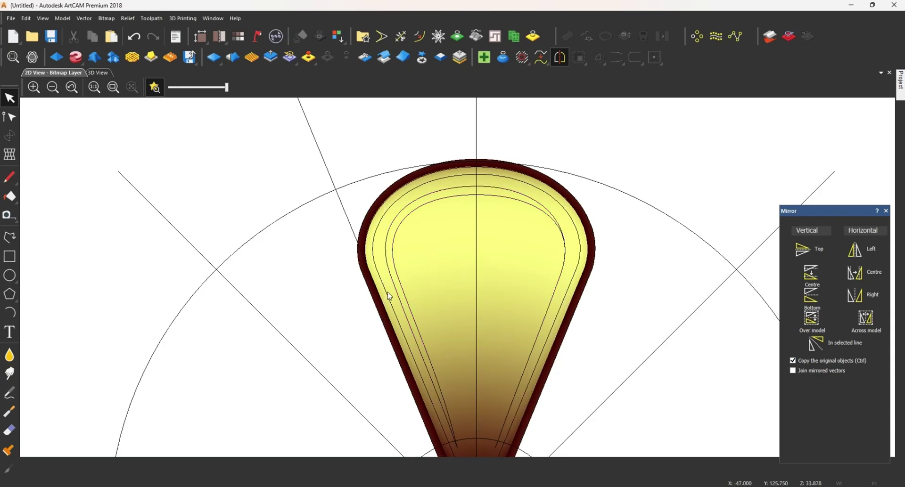
left_click(392, 299)
left_click(414, 307)
scroll(427, 309, "down", 2)
scroll(455, 310, "up", 3)
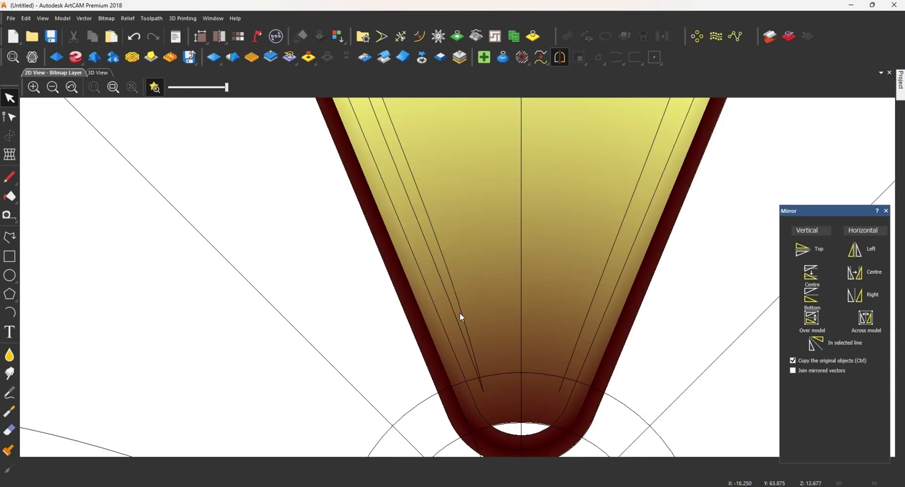
left_click(460, 313)
left_click(498, 314)
left_click(457, 321)
left_click(454, 360)
left_click(456, 357)
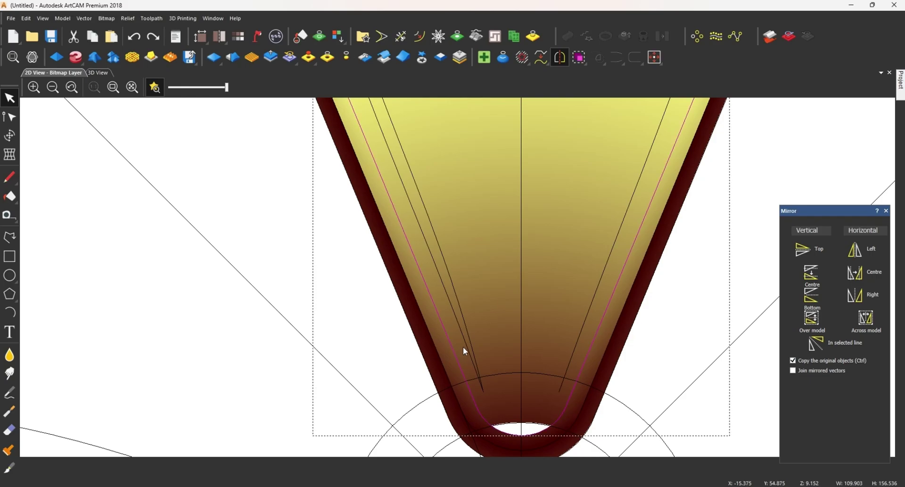
left_click(465, 343)
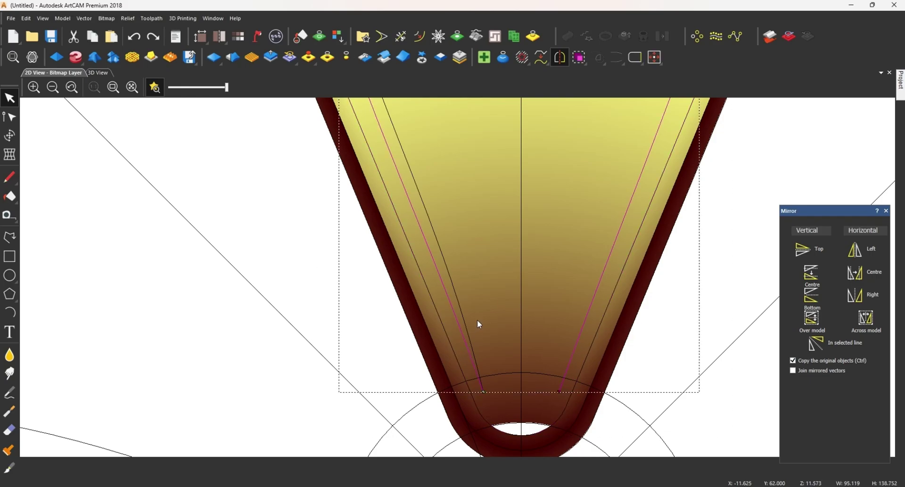
right_click(492, 296)
mouse_move(528, 209)
left_click(610, 207)
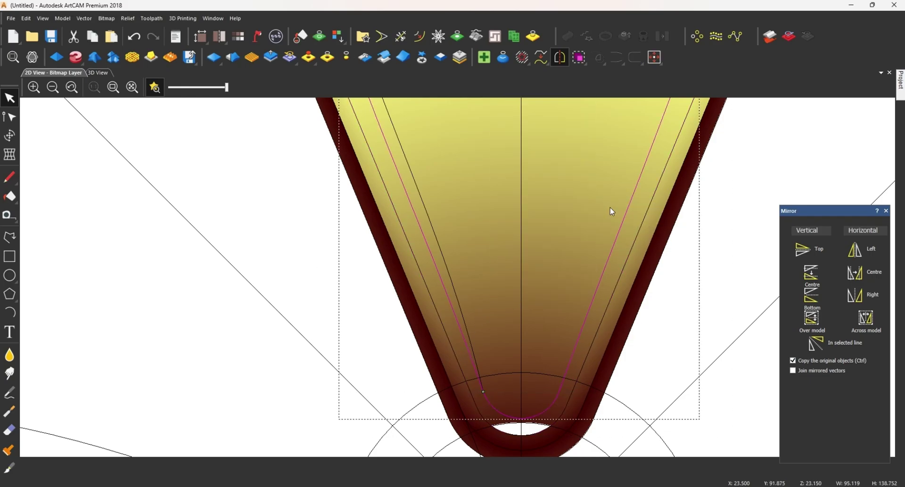
key("ctrl+z")
Close the open lower end of the innermost petal curve with a smooth curved span
right_click(494, 272)
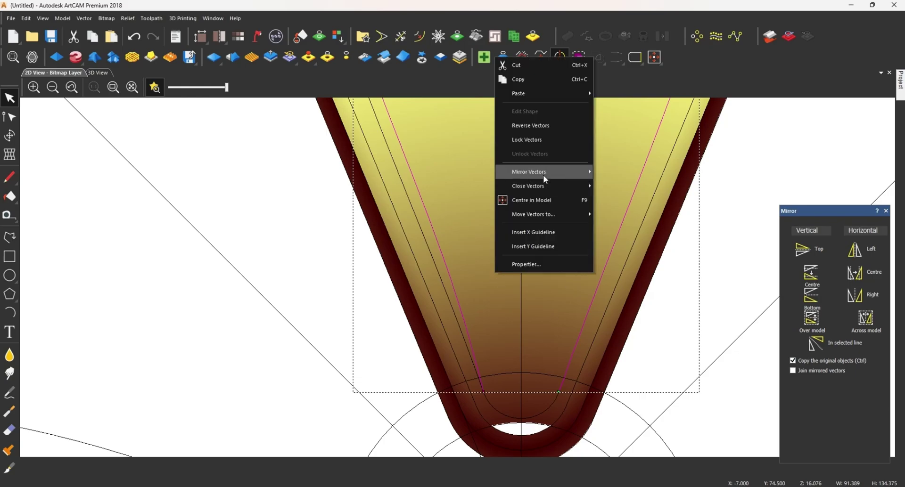
mouse_move(542, 185)
left_click(597, 187)
scroll(456, 278, "down", 5)
scroll(448, 231, "up", 5)
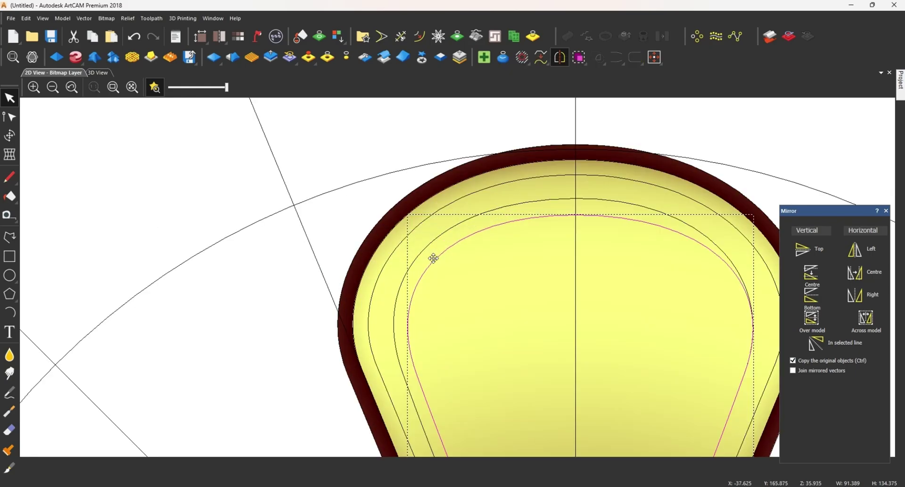
left_click(416, 254)
left_click(413, 262)
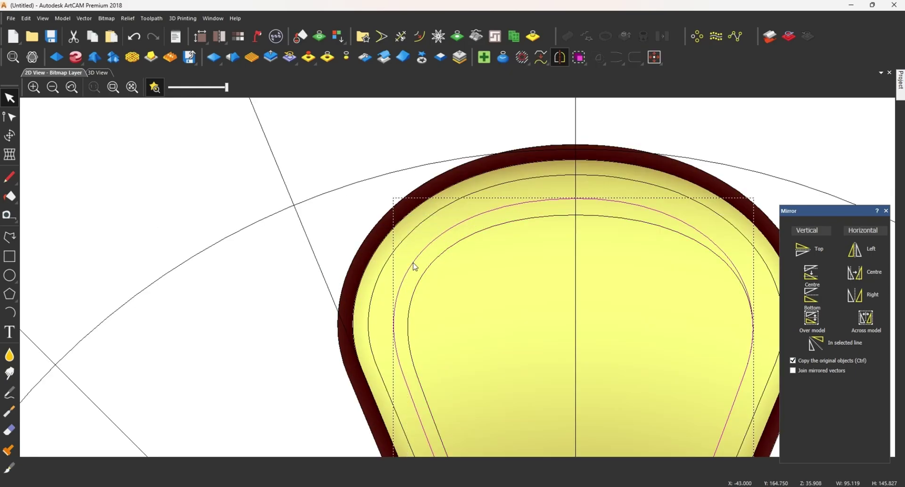
left_click(407, 237, "shift")
left_click(57, 57)
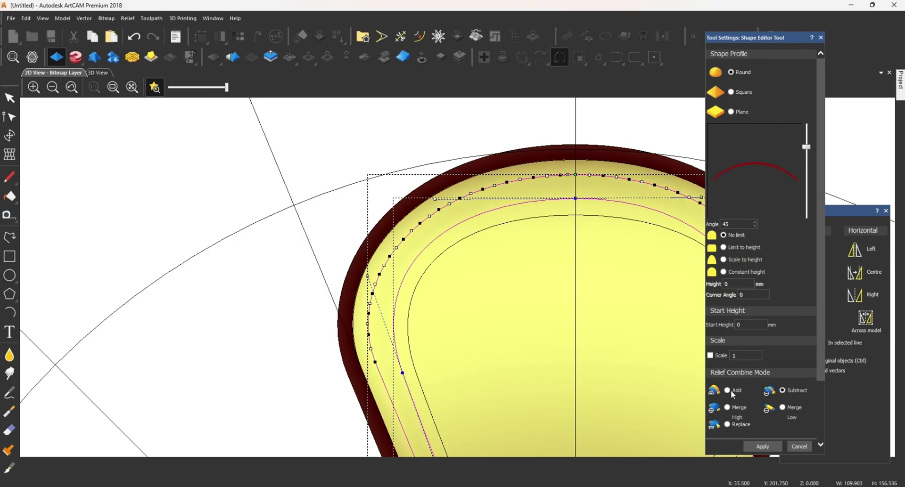
Hide the vectors in the 3D view and examine the petal relief's rim and side walls from several angles
left_click(98, 72)
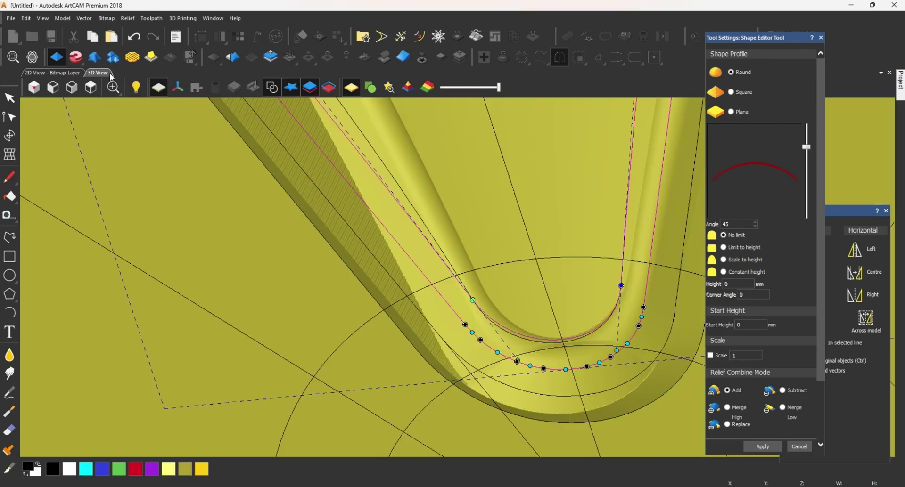
scroll(454, 202, "down", 3)
scroll(401, 162, "up", 4)
middle_click_drag(405, 185, 367, 230)
left_click(272, 87)
scroll(461, 331, "down", 4)
scroll(529, 323, "up", 2)
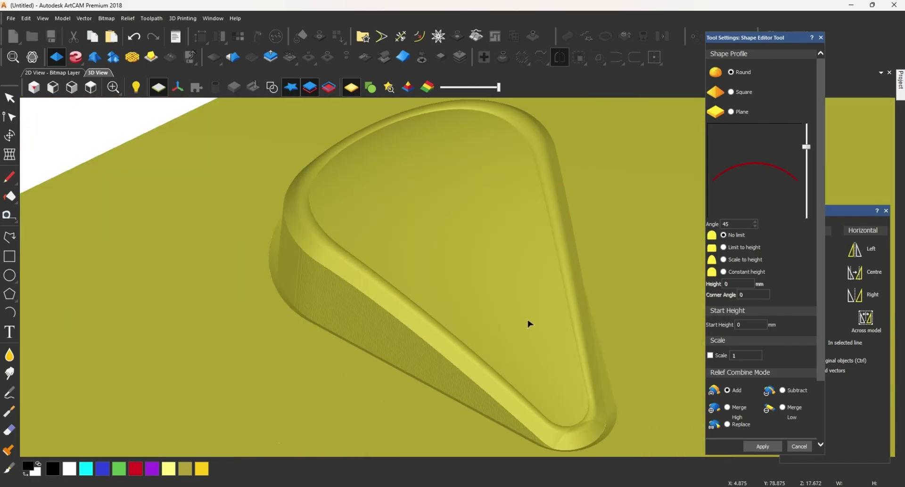
middle_click_drag(529, 323, 521, 462)
left_click_drag(520, 462, 532, 322)
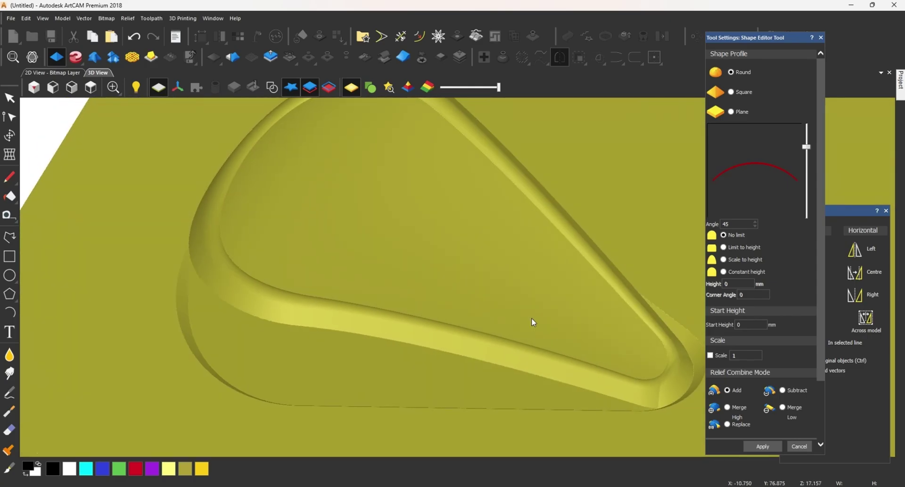
left_click(799, 446)
left_click(53, 73)
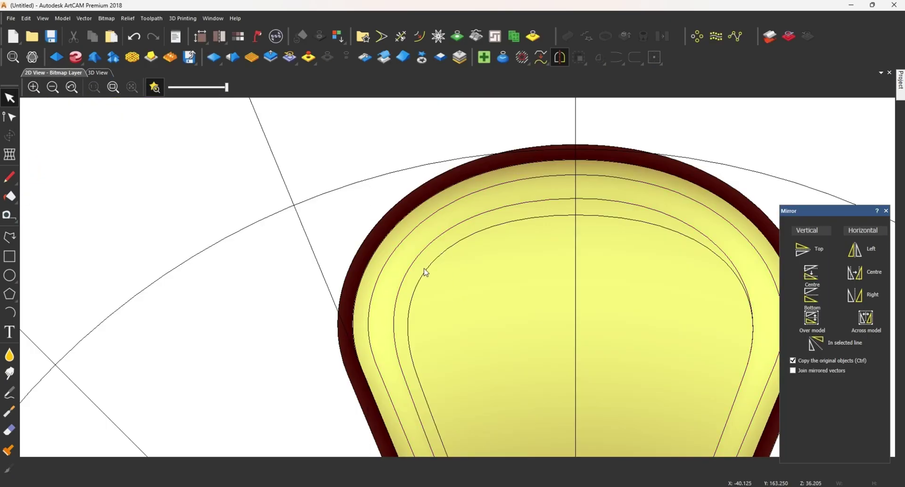
left_click(427, 271)
left_click(419, 252, "shift")
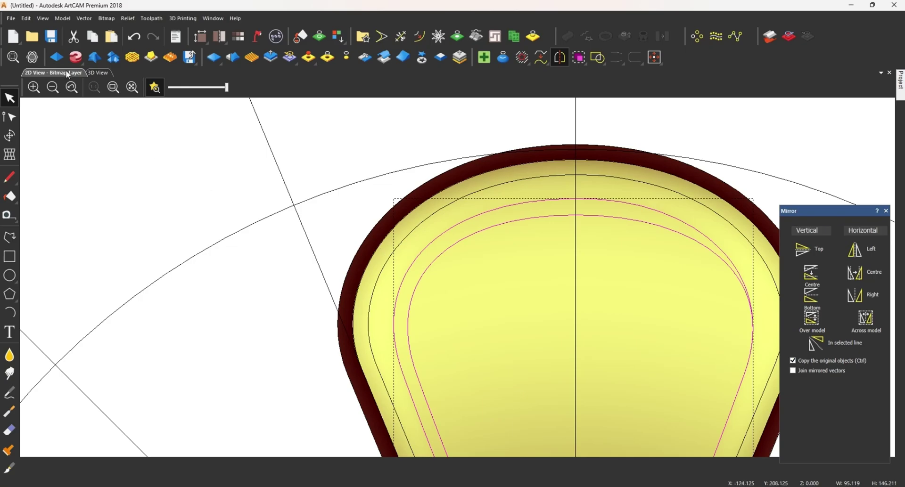
left_click(56, 57)
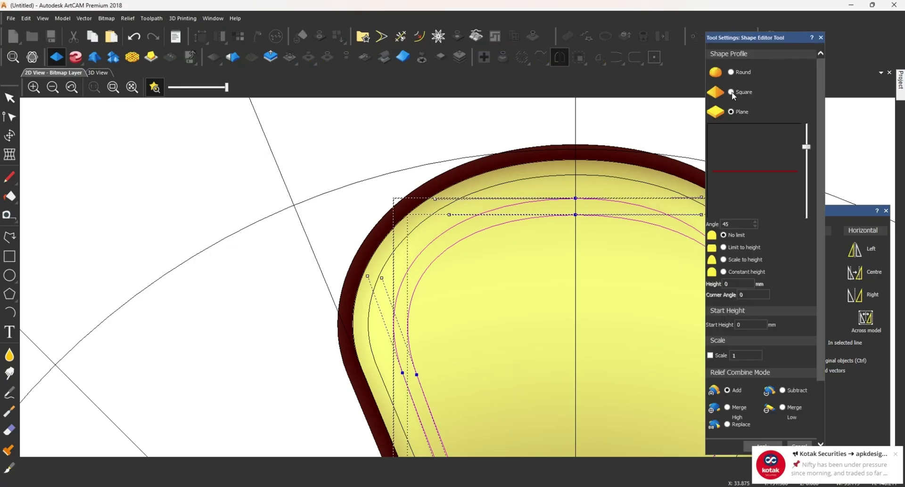
left_click(784, 390)
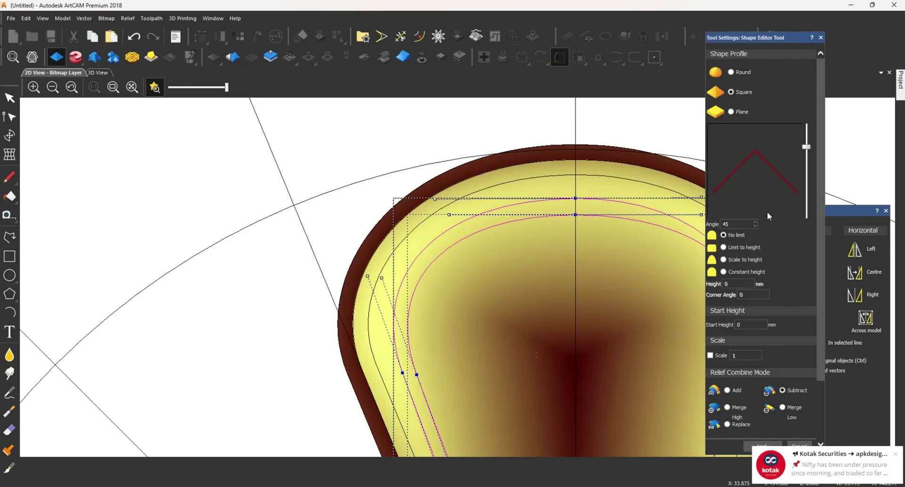
left_click(821, 37)
Move the innermost curve's right shoulder node slightly inwards to separate it from the surrounding curve
scroll(529, 333, "down", 3)
scroll(519, 232, "up", 2)
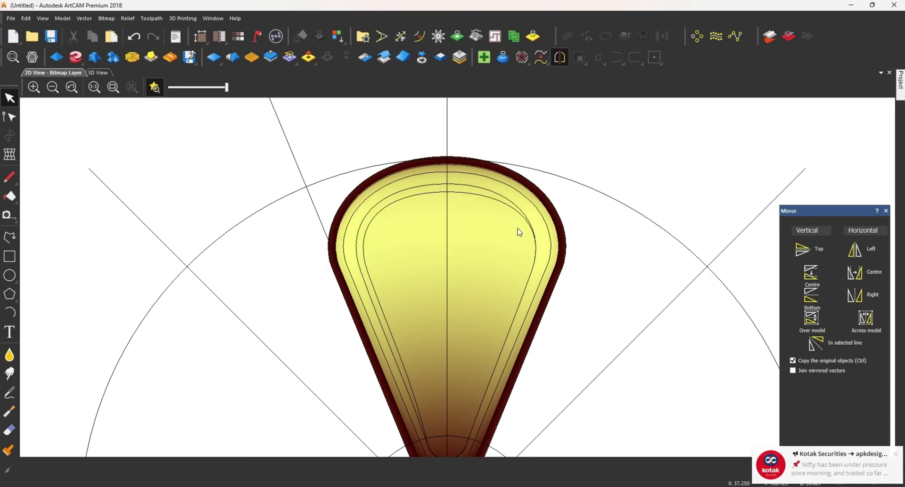
left_click(521, 217)
key("n")
scroll(527, 319, "down", 2)
scroll(486, 319, "up", 2)
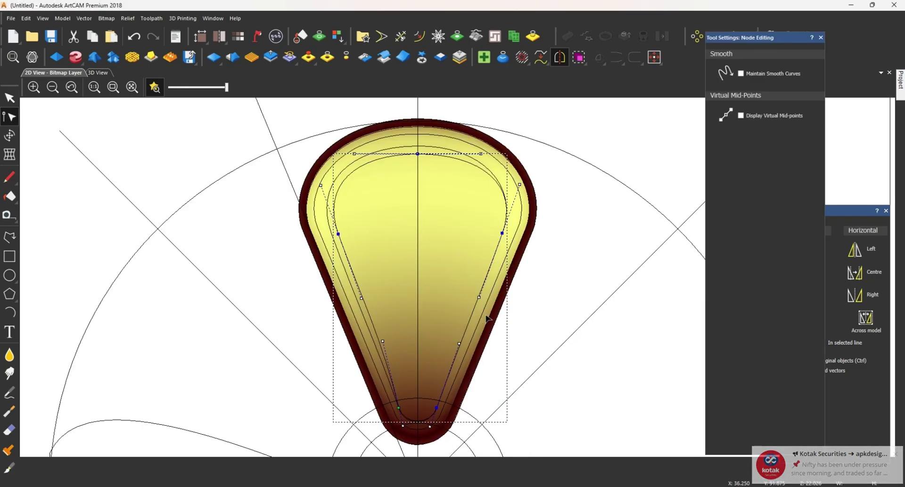
scroll(487, 319, "up", 2)
scroll(451, 326, "down", 2)
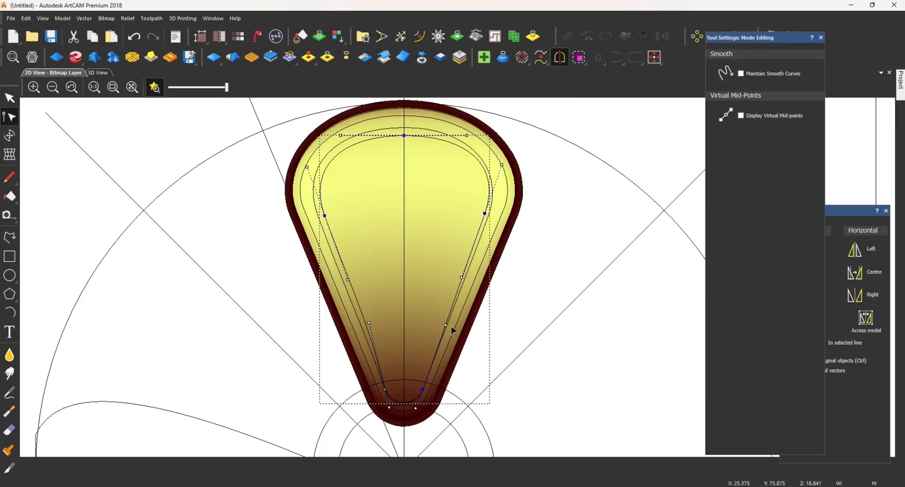
Move the innermost curve's right bottom node to about X 9, Y 44 and its left bottom node slightly inwards and upwards
scroll(451, 326, "up", 3)
left_click(405, 294)
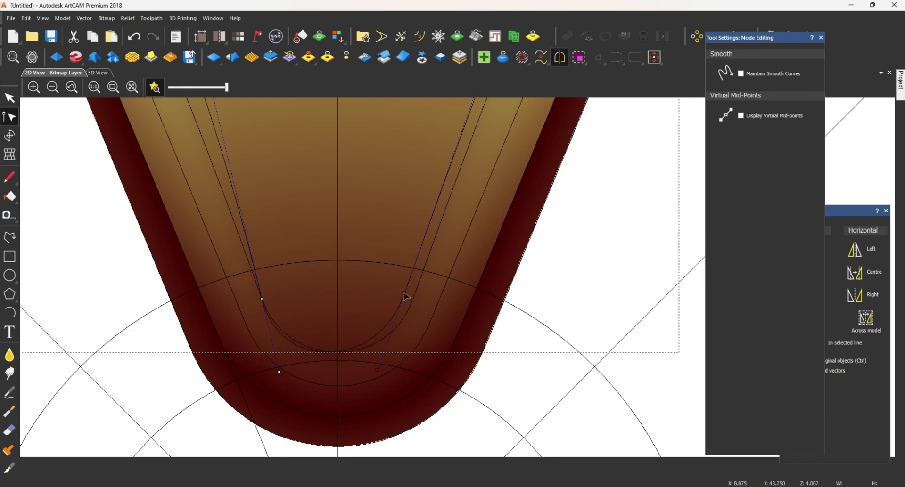
left_click_drag(262, 297, 265, 295)
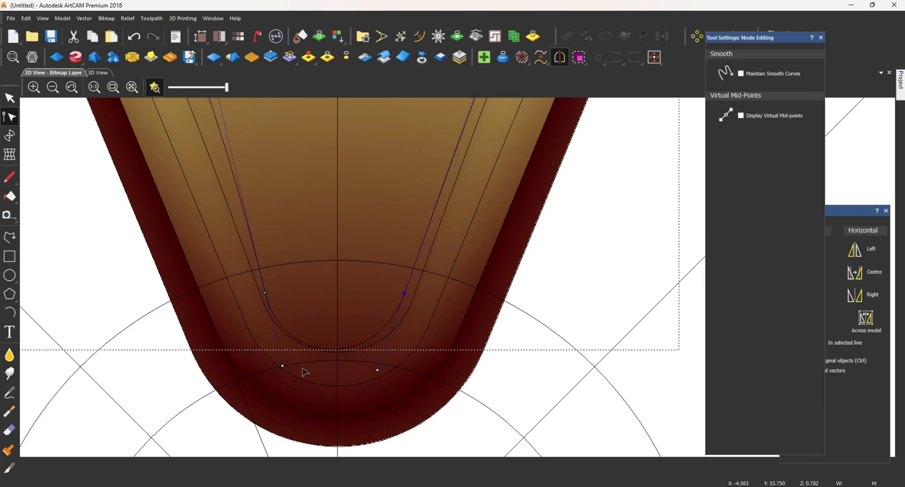
key("Escape")
Subtract a groove between the two nested inner petal curves from the relief with the Shape Editor at an angle of 54 degrees
scroll(397, 240, "down", 2)
scroll(443, 239, "up", 1)
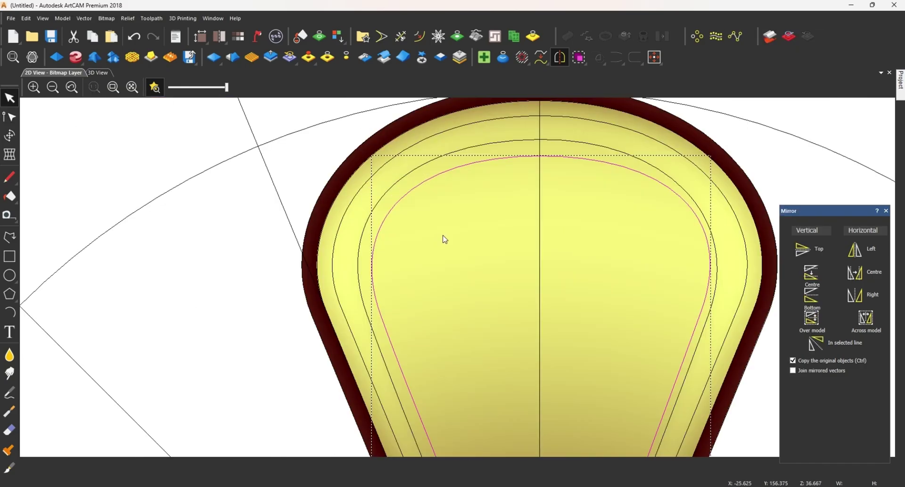
left_click(360, 229, "shift")
key("F12")
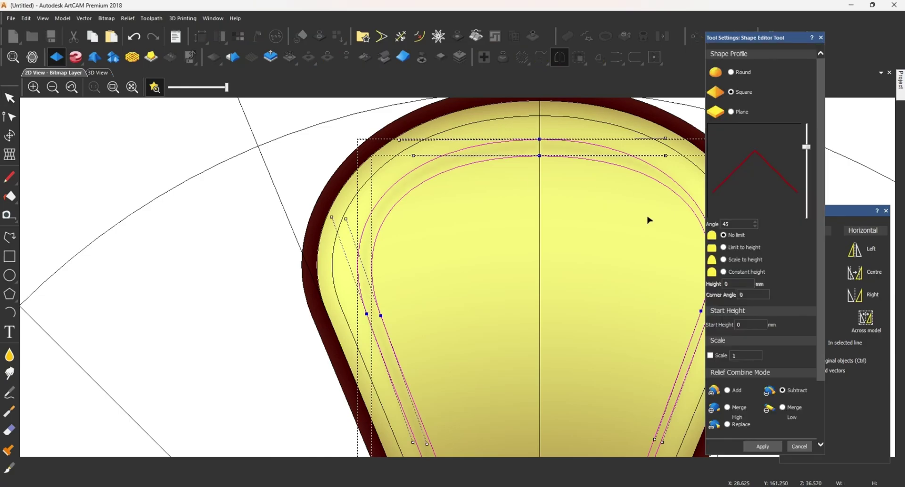
key("F3")
scroll(424, 231, "up", 2)
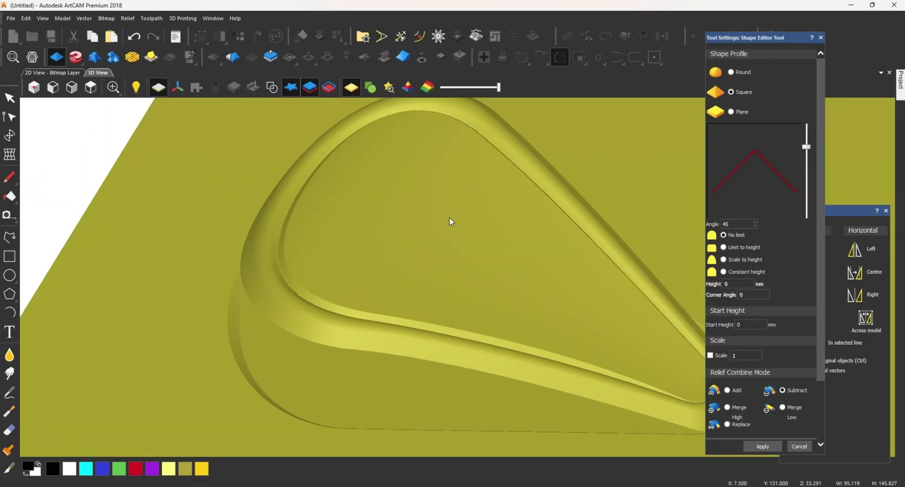
left_click_drag(450, 222, 510, 330)
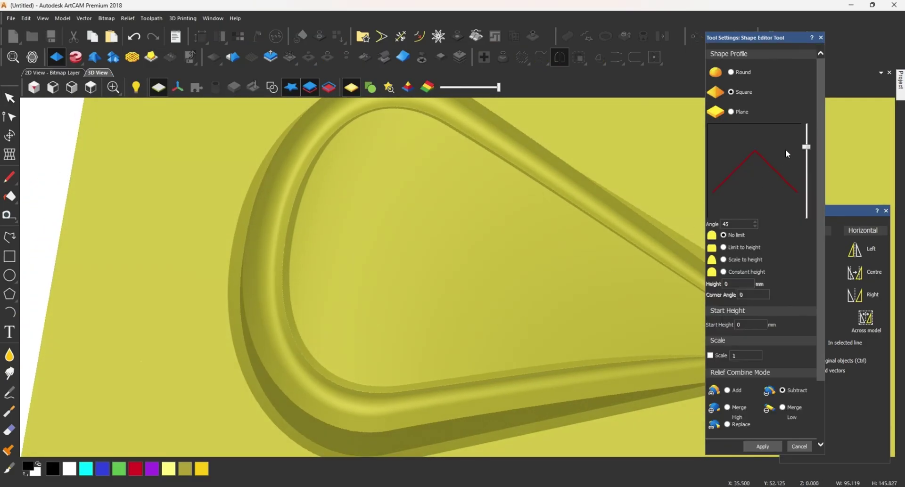
left_click_drag(810, 150, 807, 143)
scroll(801, 146, "down", 2)
left_click_drag(504, 386, 473, 258)
left_click(782, 447)
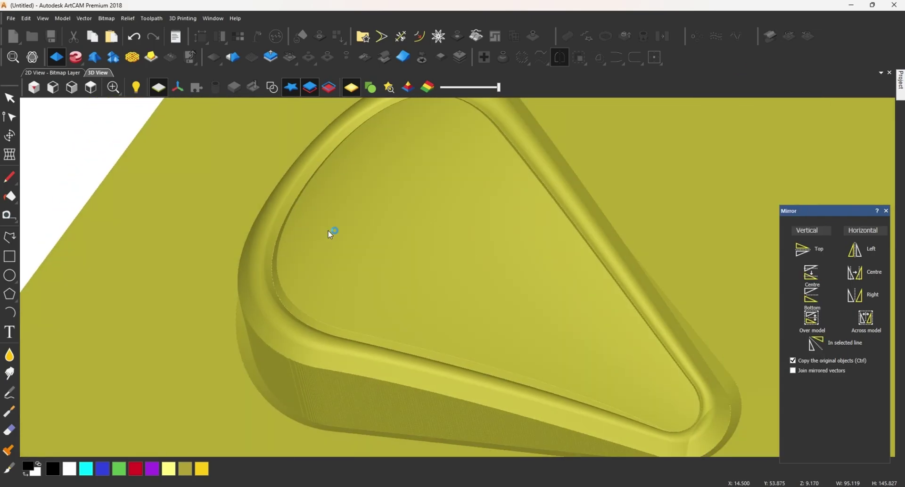
Try a round subtracted hollow inside the innermost petal curve with no height limit and an angle of 24 degrees
left_click(60, 72)
scroll(488, 324, "down", 1)
scroll(484, 316, "up", 3)
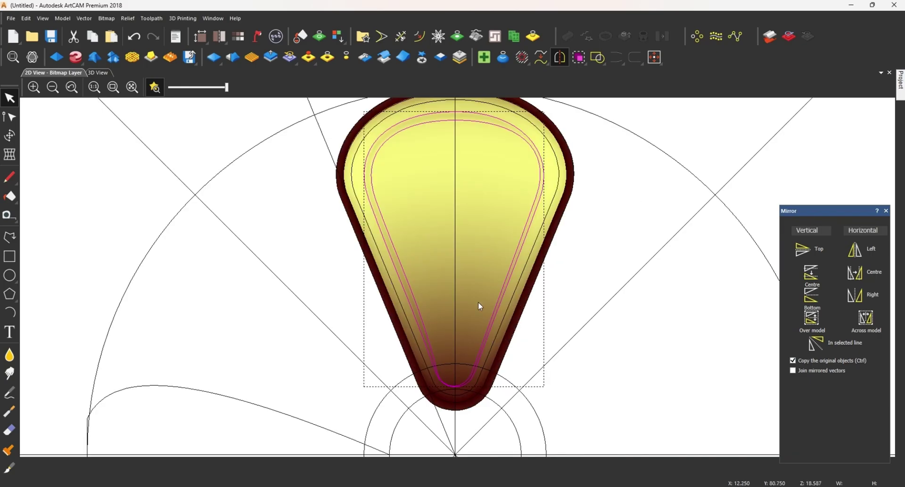
left_click(489, 268)
scroll(460, 273, "down", 2)
scroll(436, 226, "up", 1)
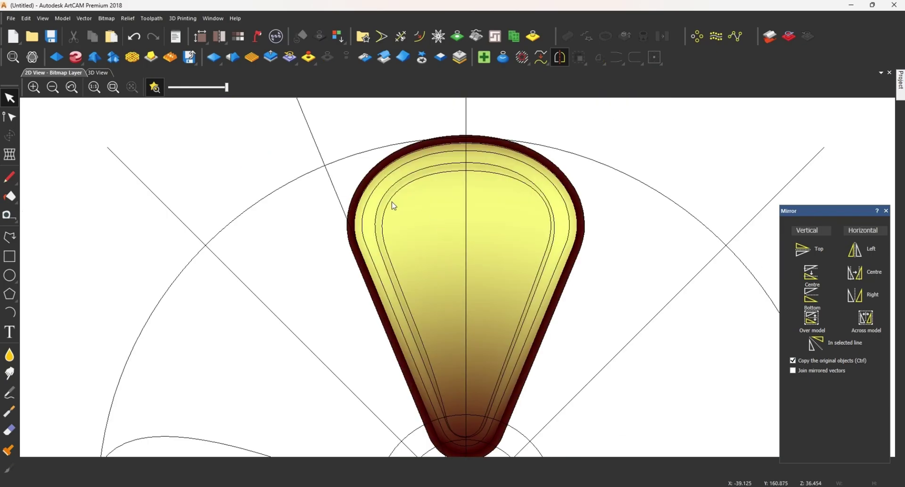
left_click(392, 202)
left_click(57, 57)
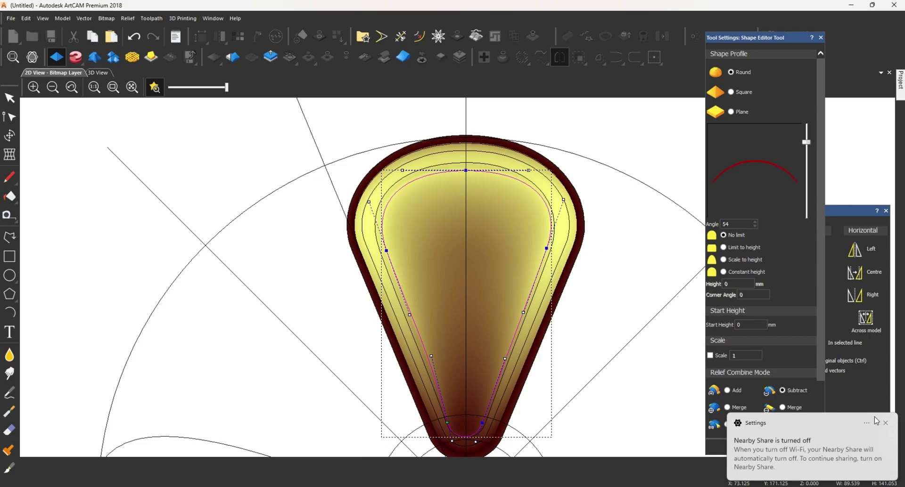
left_click(886, 424)
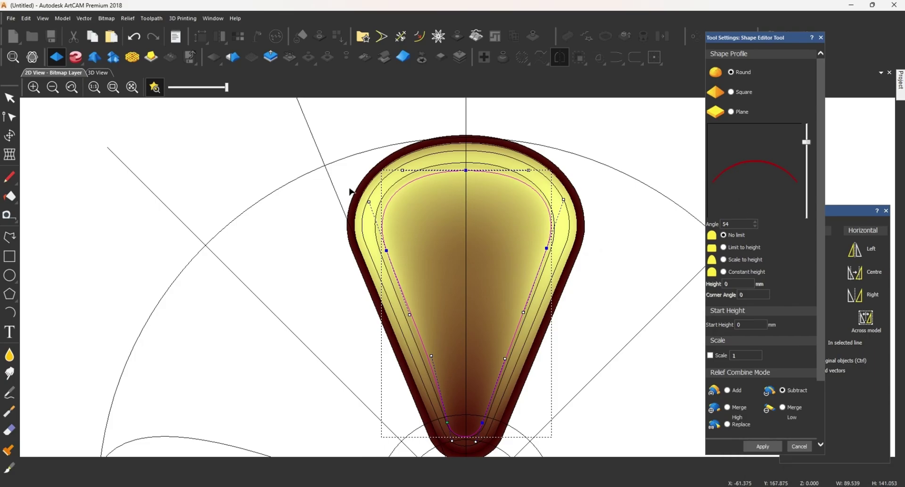
left_click(98, 72)
left_click_drag(470, 265, 538, 264)
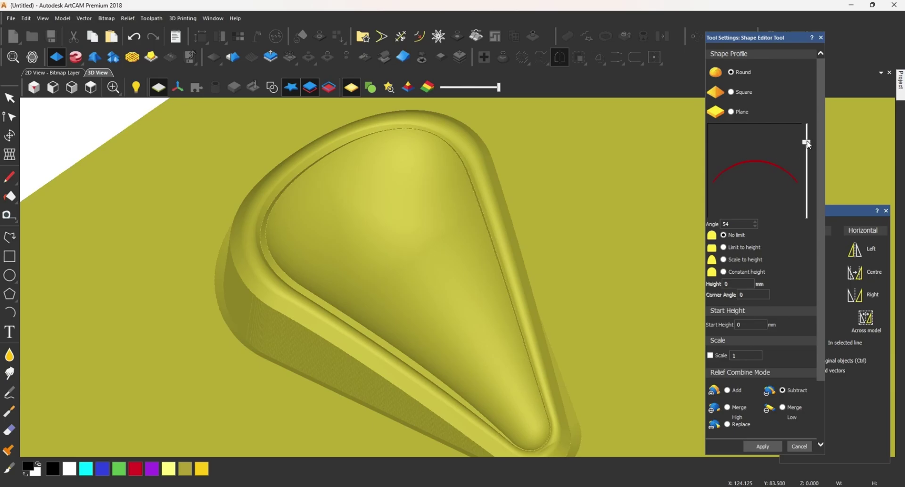
left_click_drag(807, 143, 807, 149)
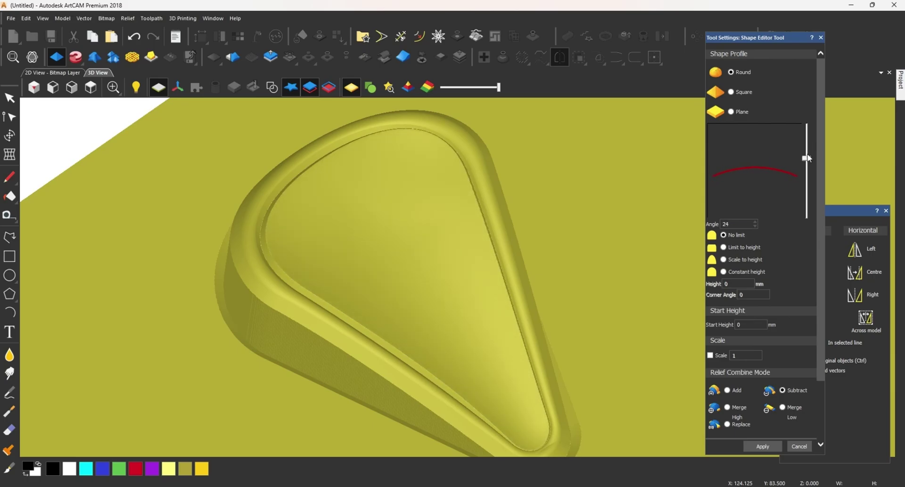
Inspect the hollow preview in 3D, try an angle of 18 degrees, and discard the shape
scroll(514, 250, "up", 2)
scroll(471, 234, "down", 2)
left_click_drag(471, 235, 485, 180)
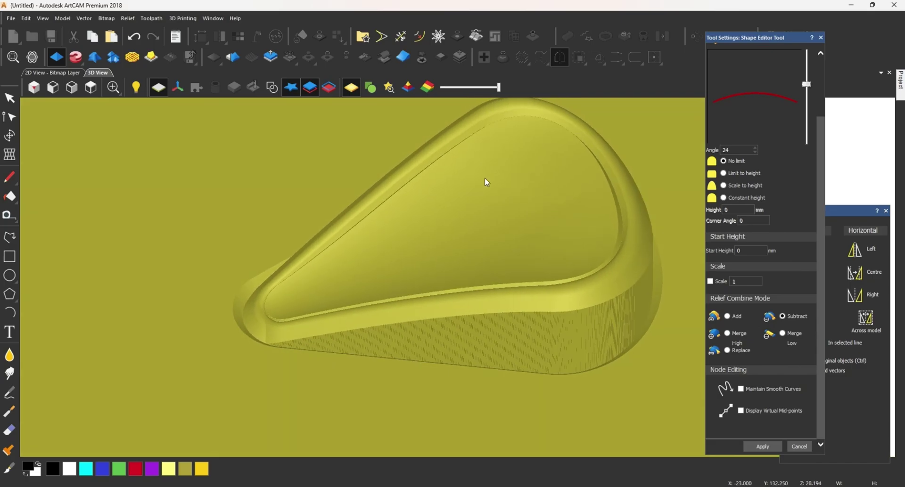
left_click_drag(809, 86, 809, 87)
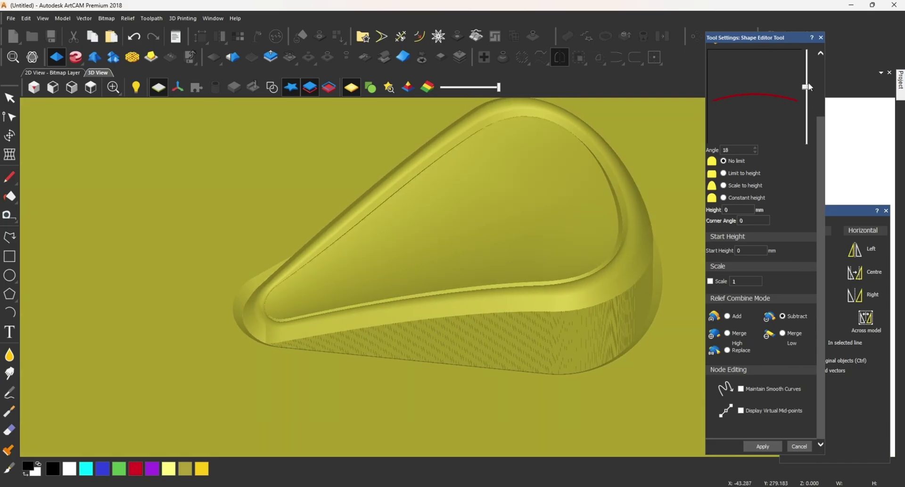
left_click(799, 447)
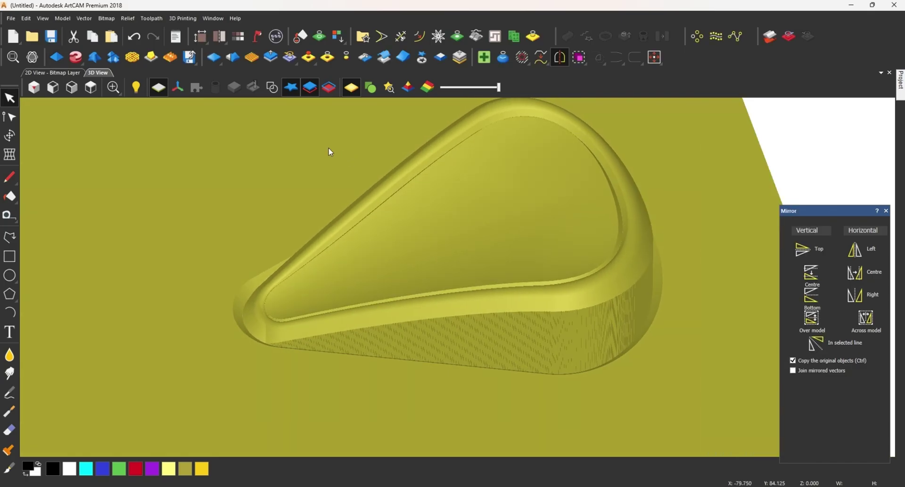
In the 2D view, draw a shallow three-point arc inside the petal from X -24.875, Y 123.125 to about X -6.6, Y 44.6
left_click(52, 72)
scroll(468, 306, "up", 3)
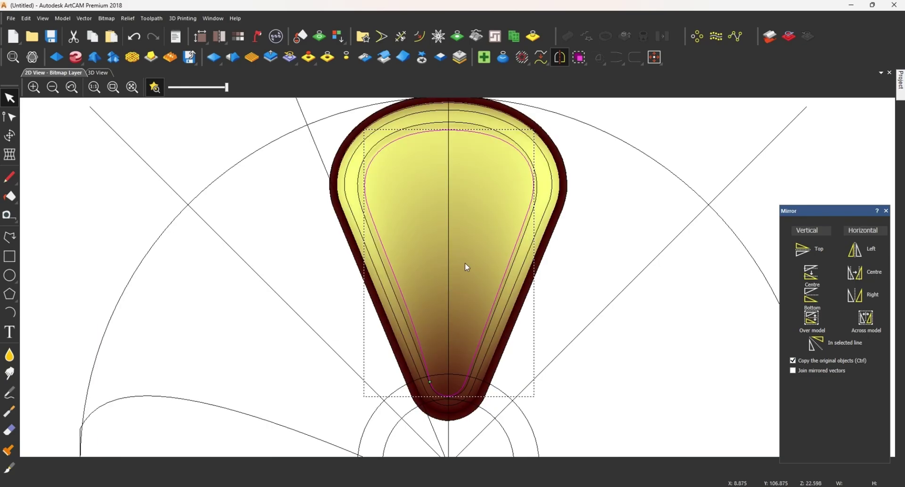
left_click(117, 182)
left_click(9, 312)
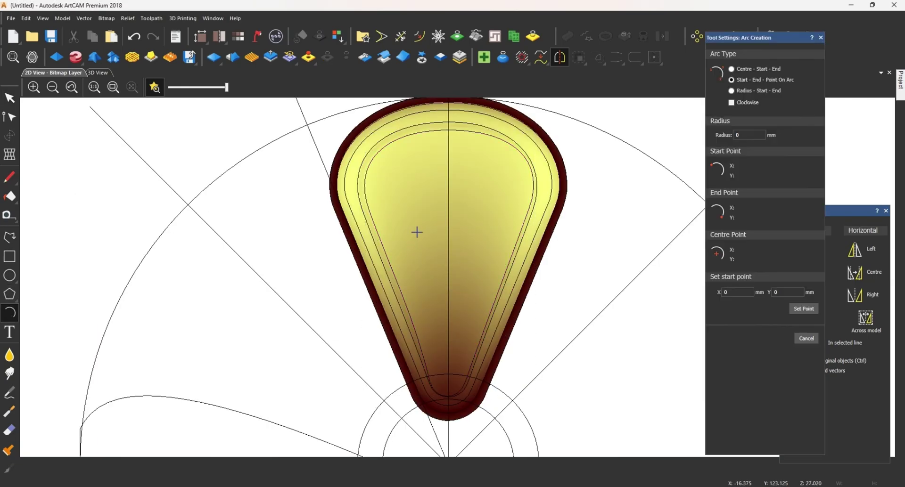
left_click(401, 232)
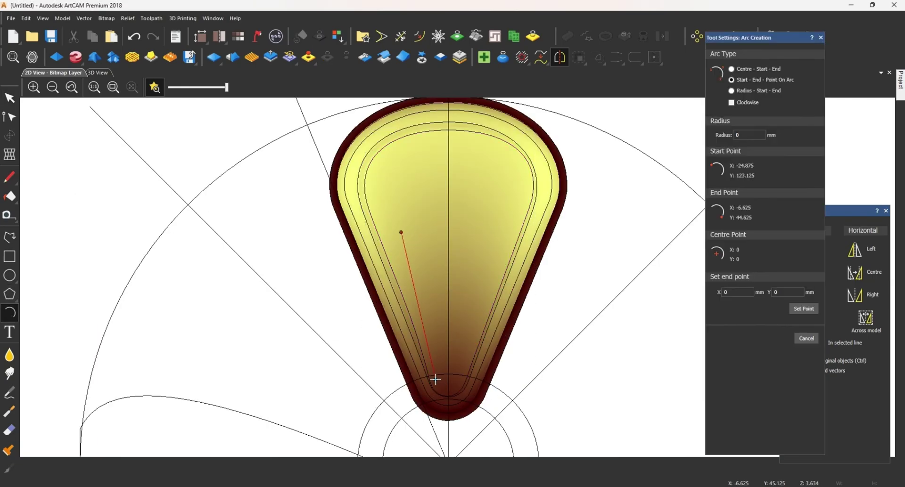
left_click(435, 380)
left_click(426, 324)
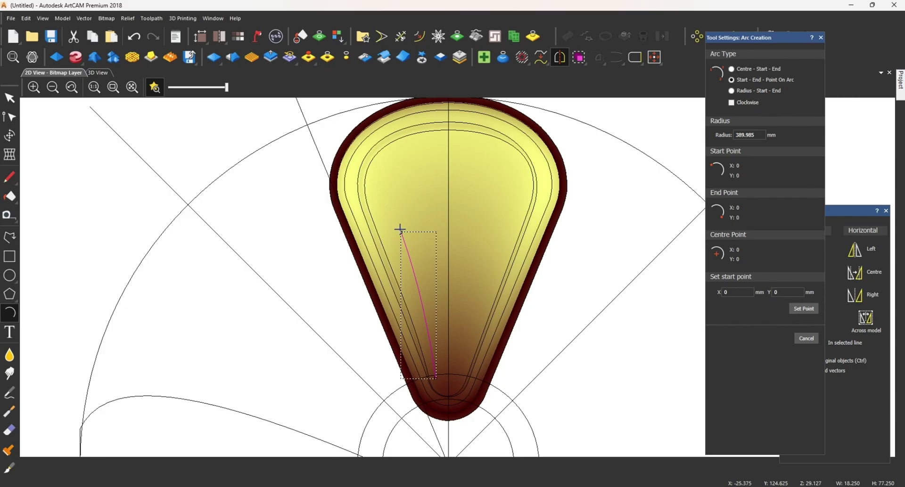
left_click(399, 229)
left_click(821, 38)
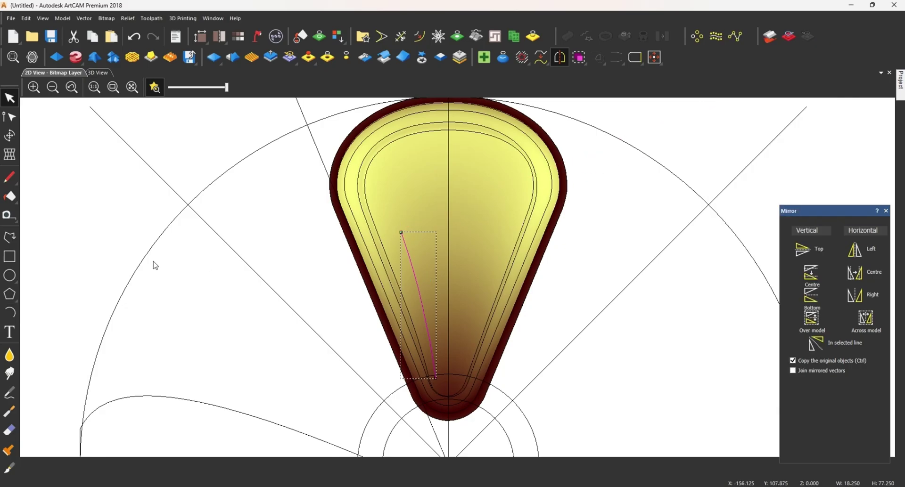
Draw a second, more strongly bowed arc from the same upper point to about X -3.4, Y 44.9
left_click(9, 313)
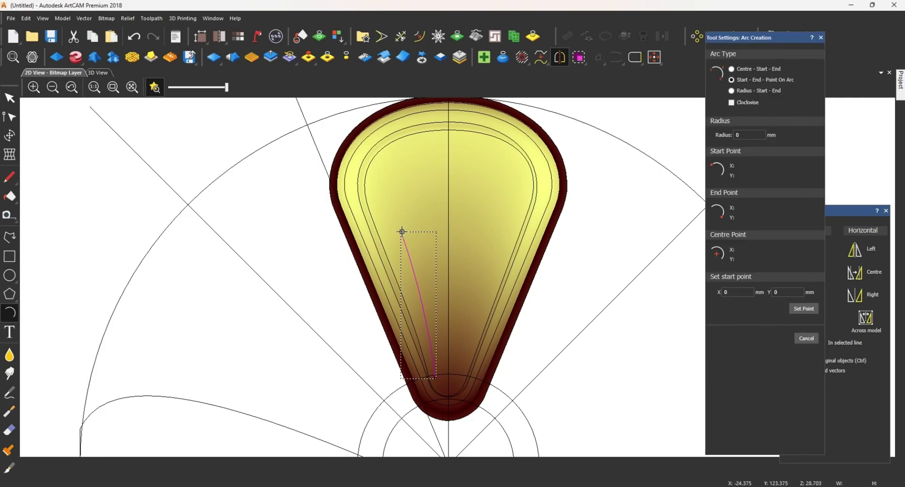
left_click(401, 232)
left_click(441, 380)
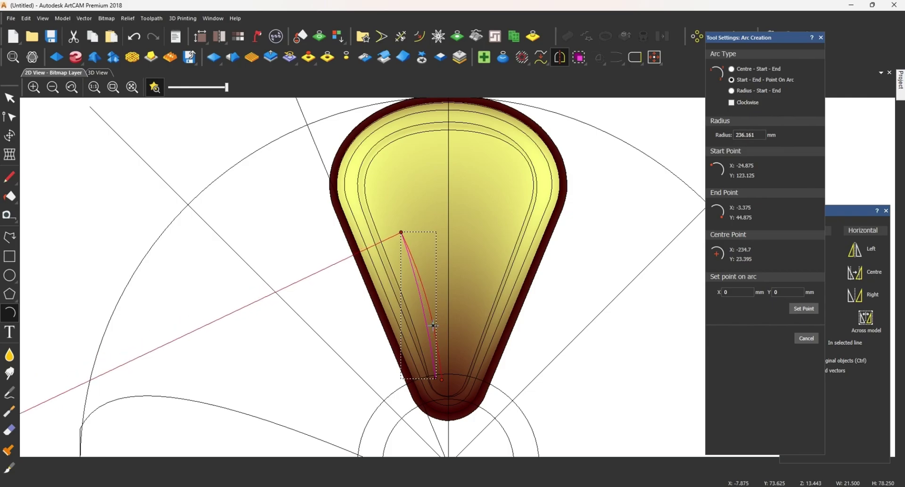
left_click(431, 323)
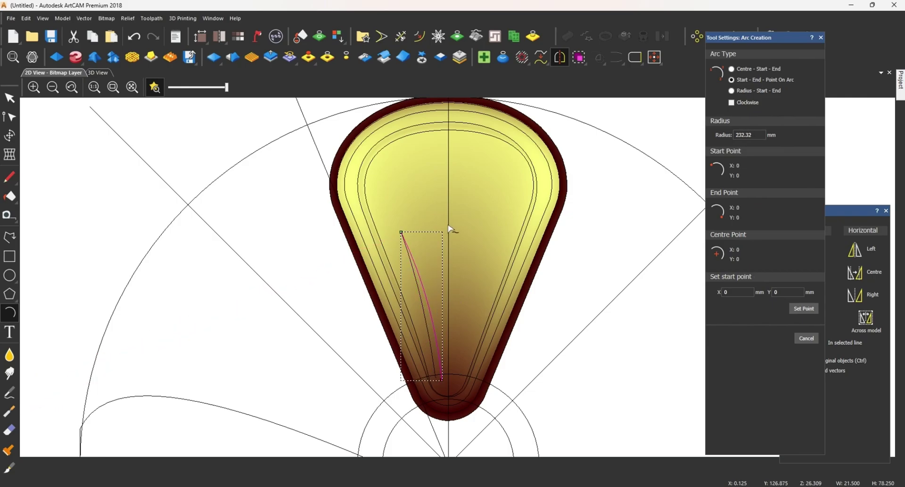
Draw a slightly bowed arc about 102.5 mm tall along the petal's centre line, starting at X 0, Y 150.625
left_click(448, 181)
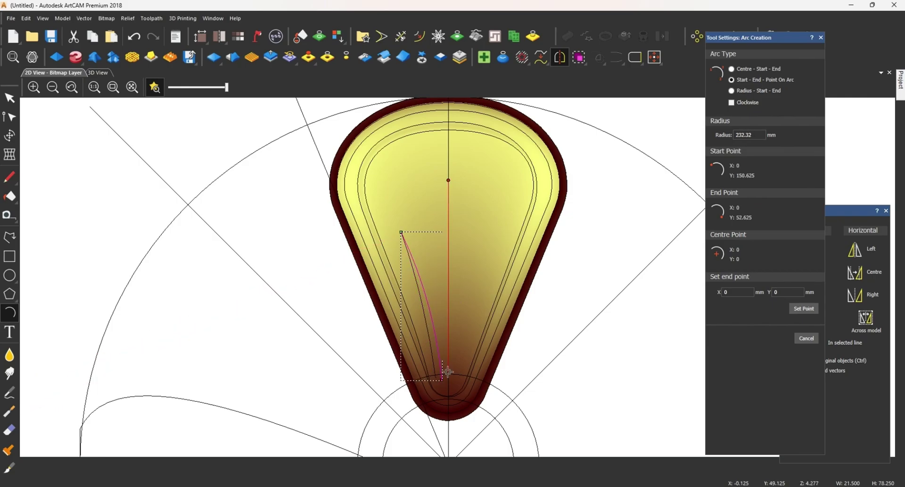
left_click(444, 376)
left_click(443, 319)
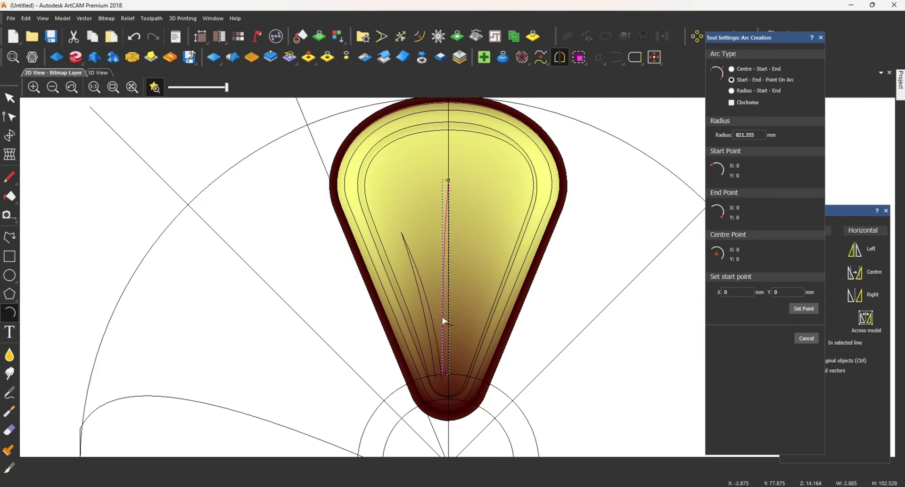
left_click(820, 37)
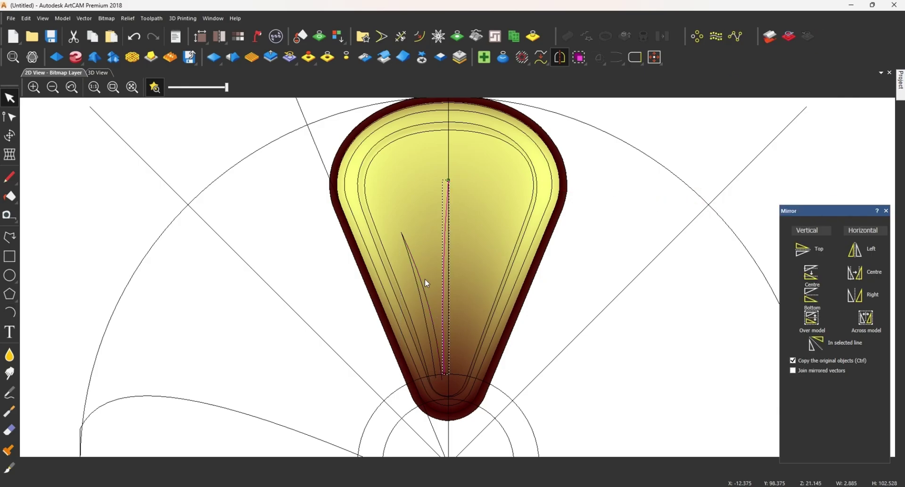
Join the two side arcs at their shared upper point into one vector
left_click_drag(387, 212, 485, 429)
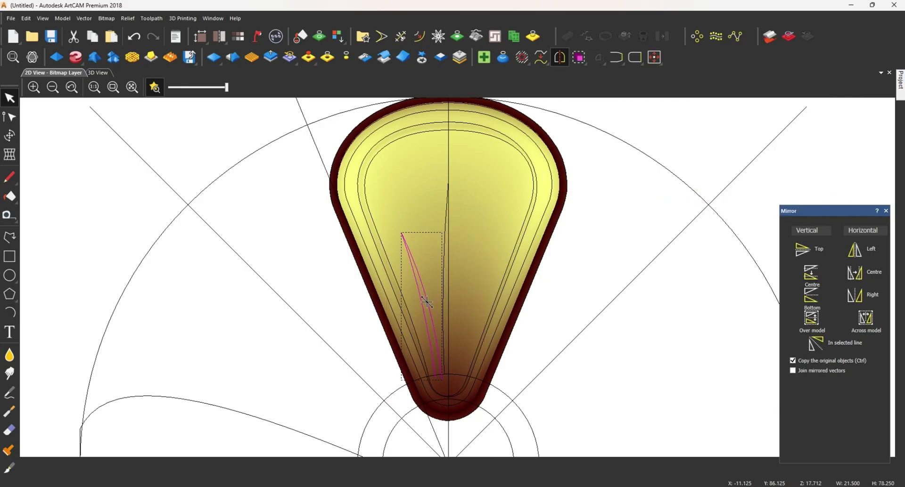
key("j")
left_click(752, 244)
left_click(772, 185)
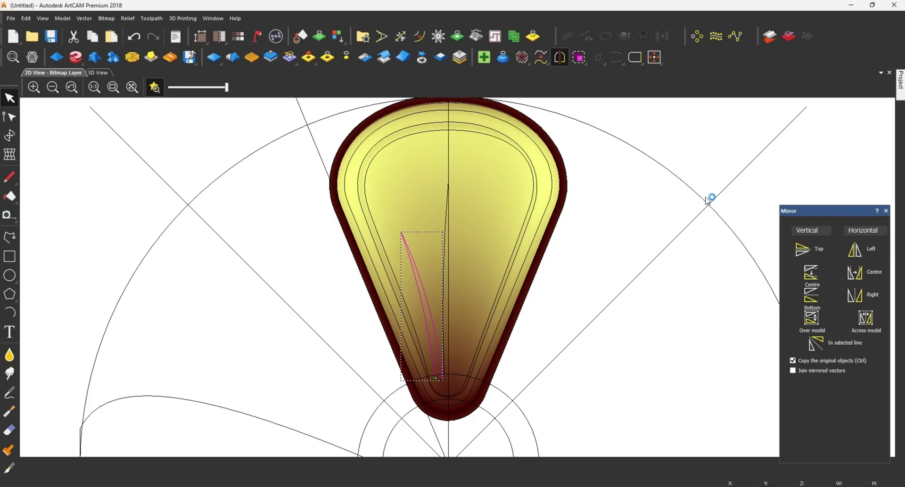
Move the joined side shape's upper tip to about X -29, Y 120 and adjust the curve handles to bow both edges smoothly
key("n")
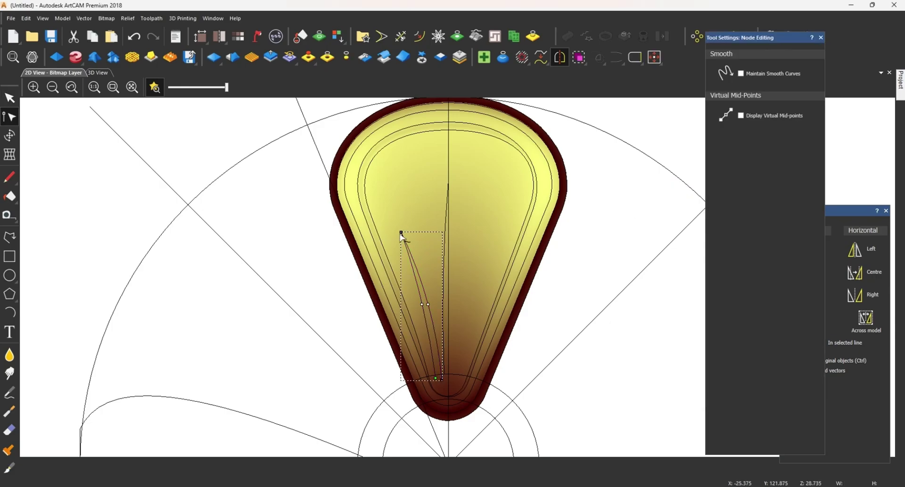
left_click_drag(402, 234, 394, 236)
scroll(426, 330, "up", 2)
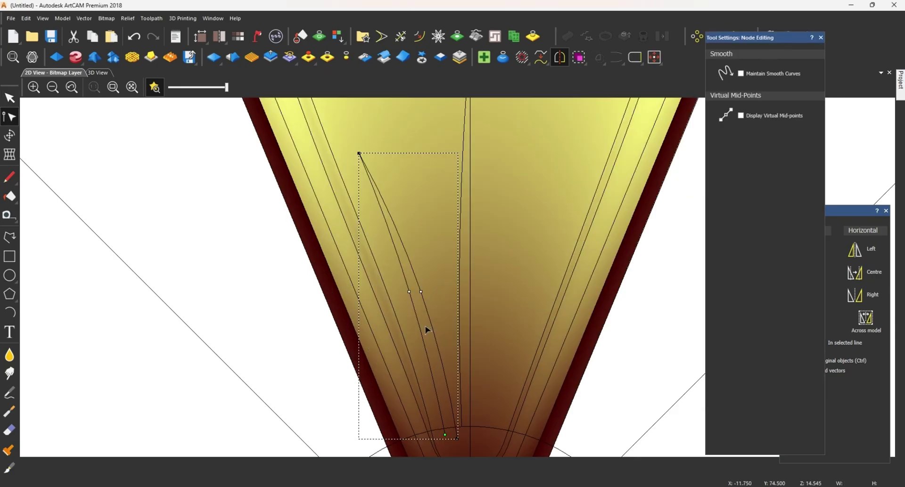
scroll(436, 333, "down", 3)
scroll(432, 300, "up", 3)
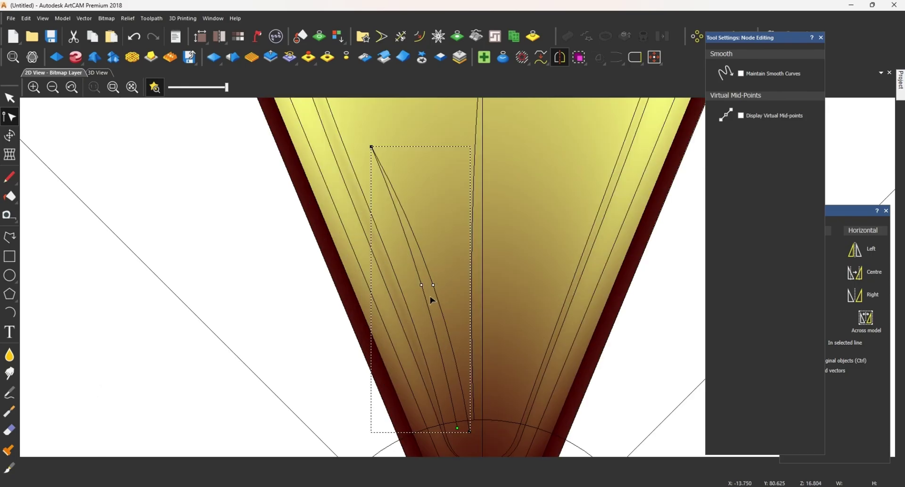
left_click_drag(453, 331, 457, 329)
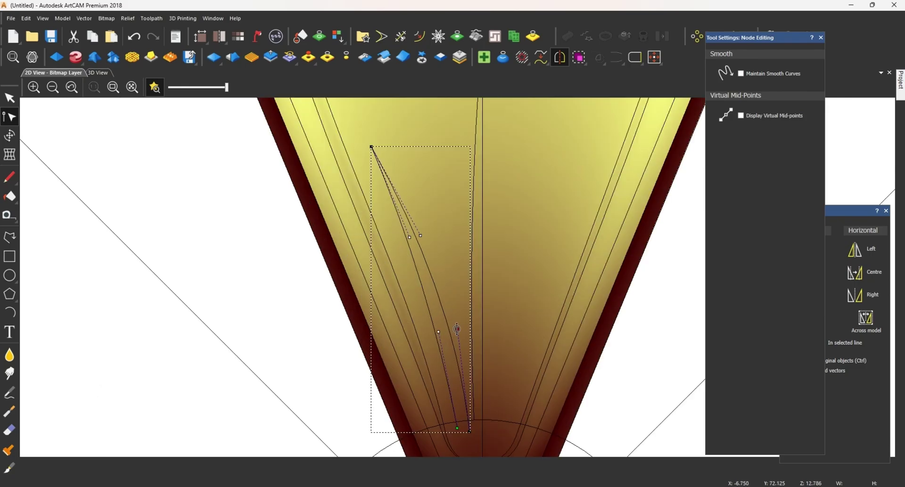
mouse_move(422, 235)
left_mouse_down()
mouse_move(427, 221)
mouse_move(413, 232)
left_mouse_up()
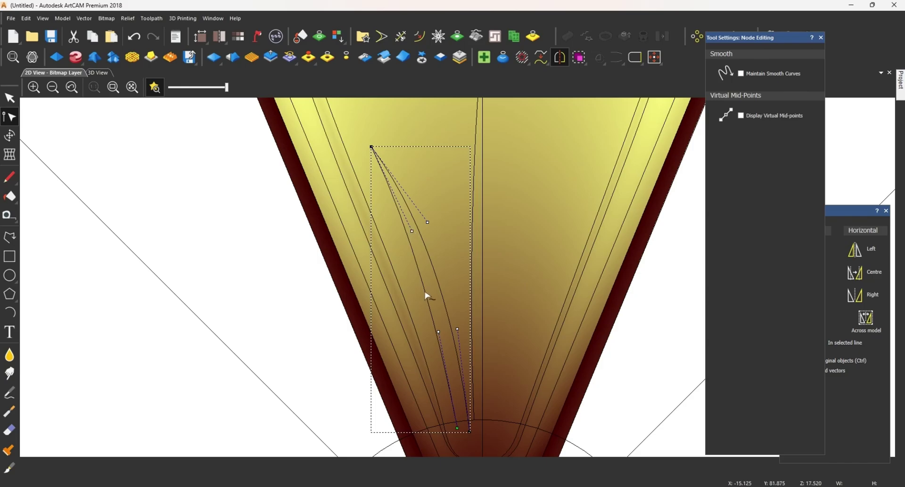
left_click(438, 329)
left_click(440, 335)
left_click_drag(438, 331, 443, 338)
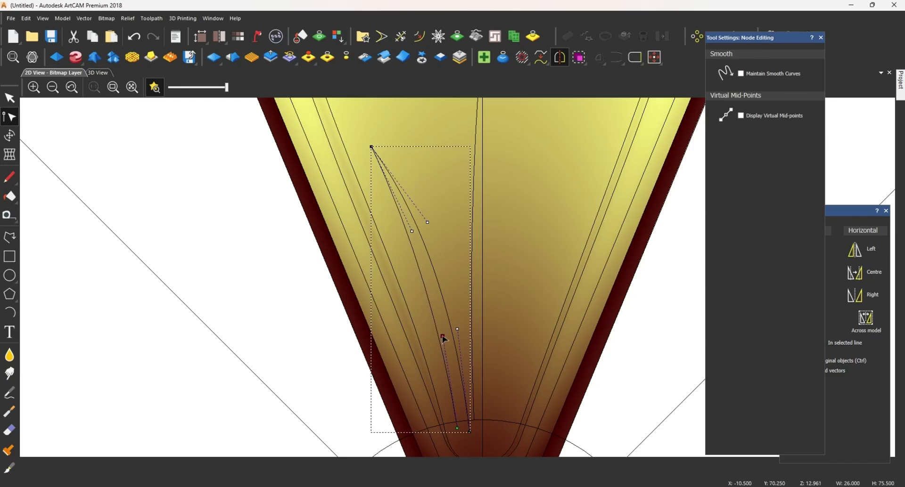
Move the centre arc's lower end node to about X -1.5, Y 45.75, and mirror a copy of the arc to its right
left_click(476, 311)
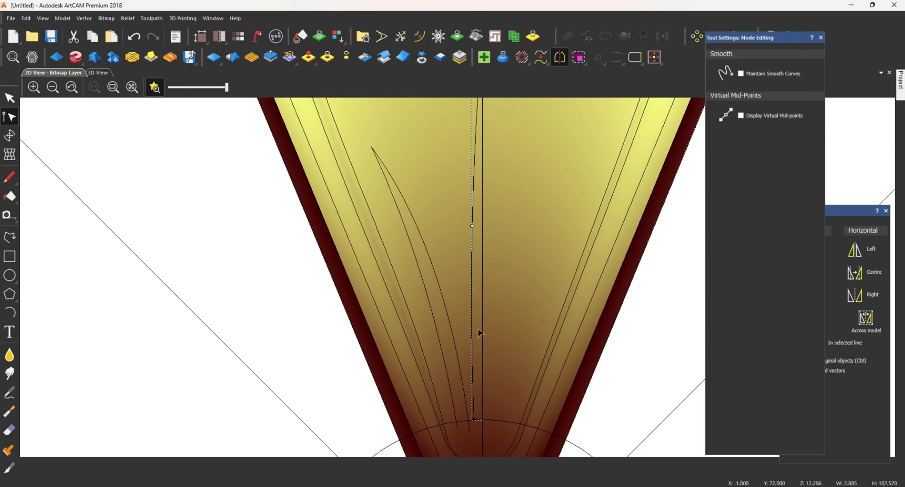
left_click_drag(479, 330, 478, 432)
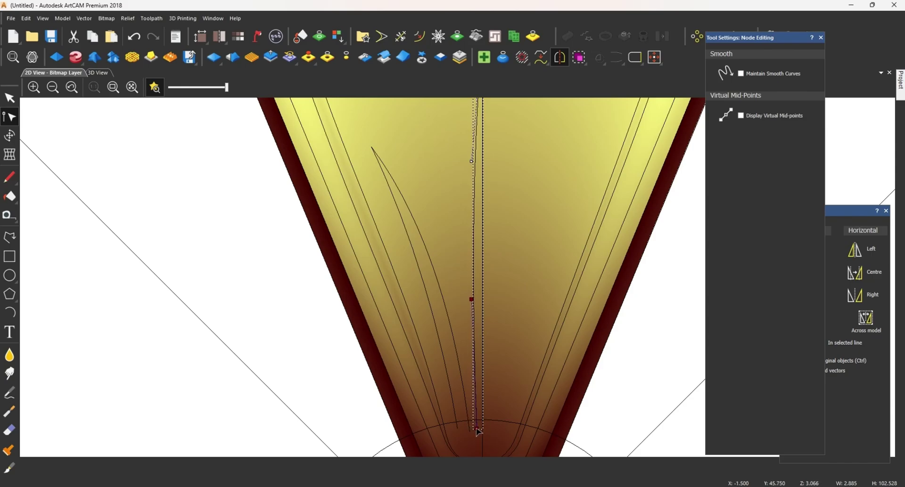
scroll(478, 259, "down", 2)
scroll(464, 184, "up", 2)
key("Escape")
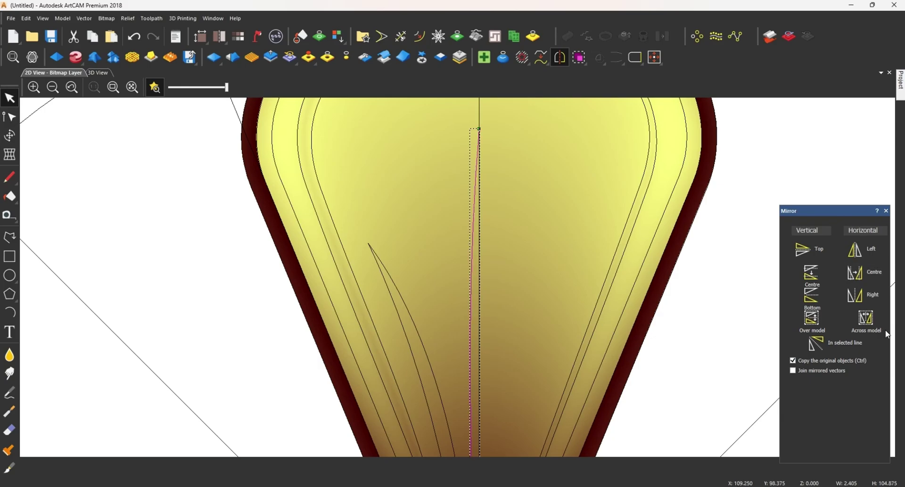
left_click(870, 297)
Join the mirrored centre arcs and close the open lower ends of both vein shapes
scroll(493, 271, "up", 3)
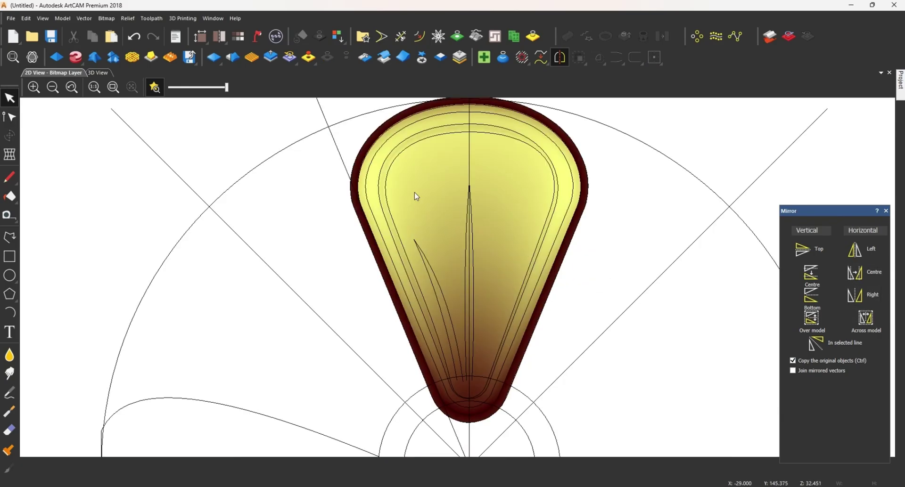
left_click_drag(410, 166, 504, 373)
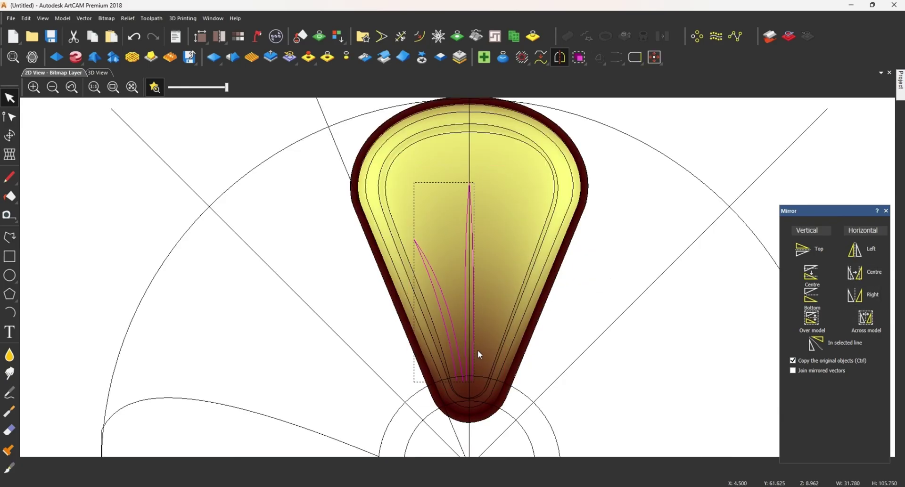
key("j")
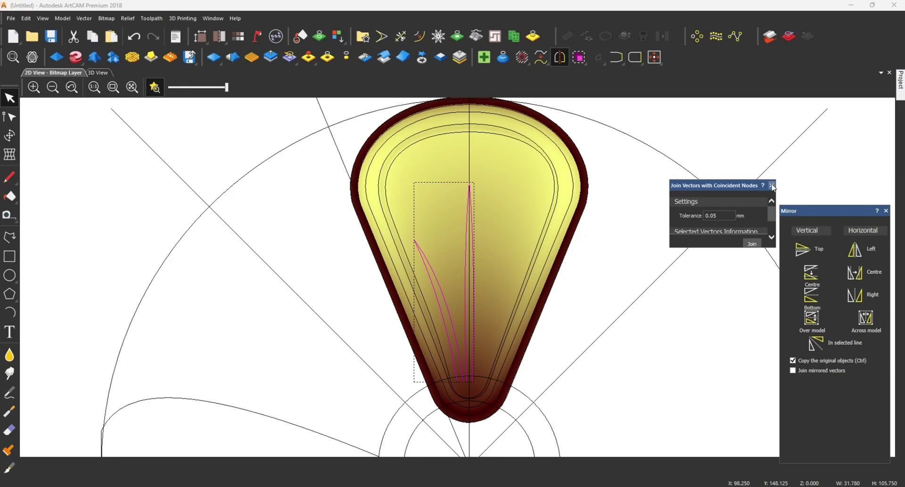
left_click(772, 186)
right_click(525, 225)
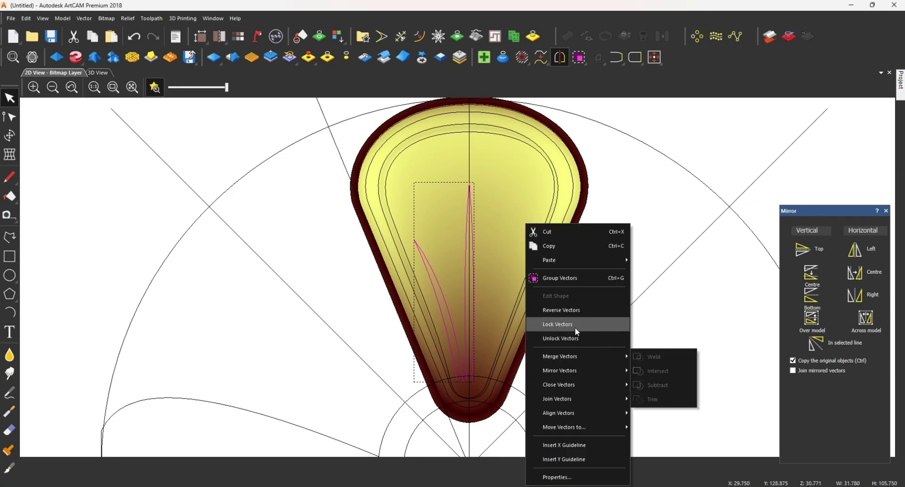
left_click(653, 383)
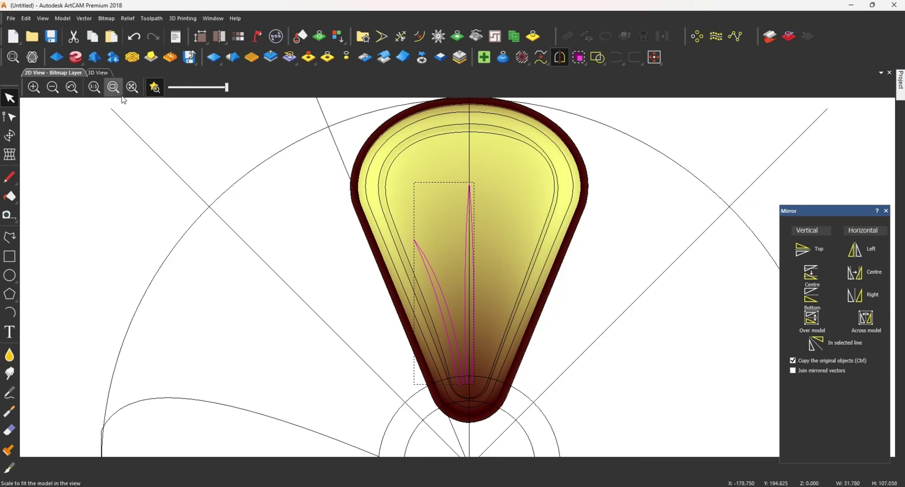
Subtract the two closed vein shapes from the petal relief with the Shape Editor, using a square profile with no height limit and an adjusted angle
left_click(103, 77)
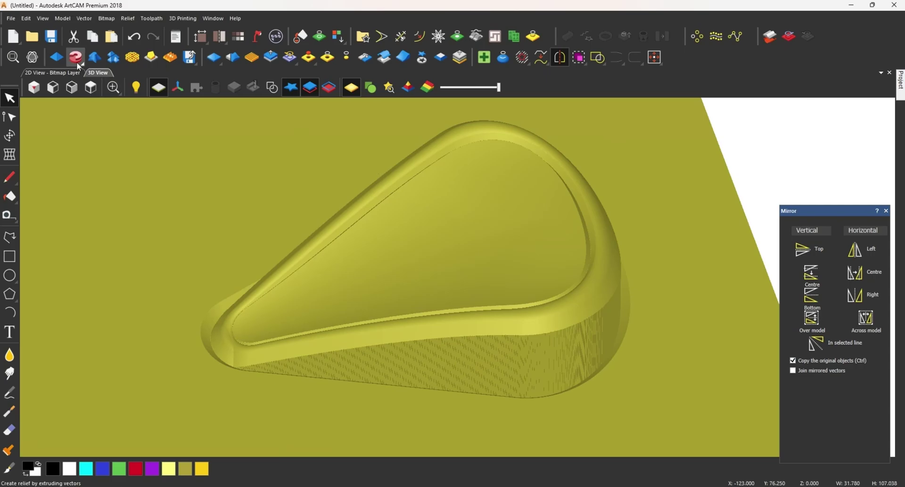
left_click(60, 64)
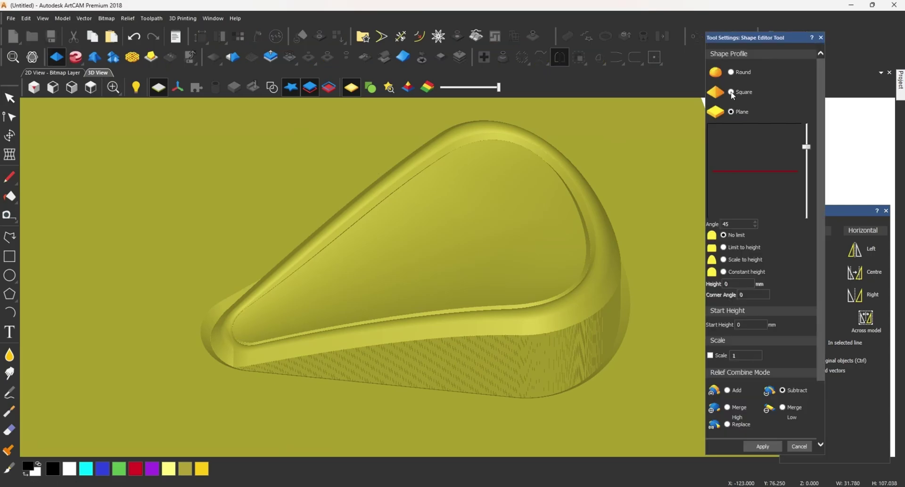
left_click(731, 93)
scroll(348, 257, "up", 3)
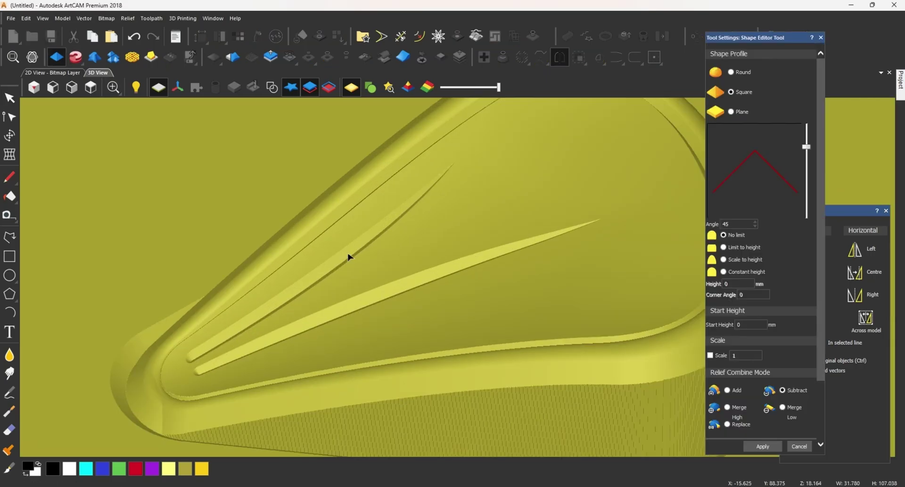
left_click(92, 93)
scroll(471, 182, "up", 10)
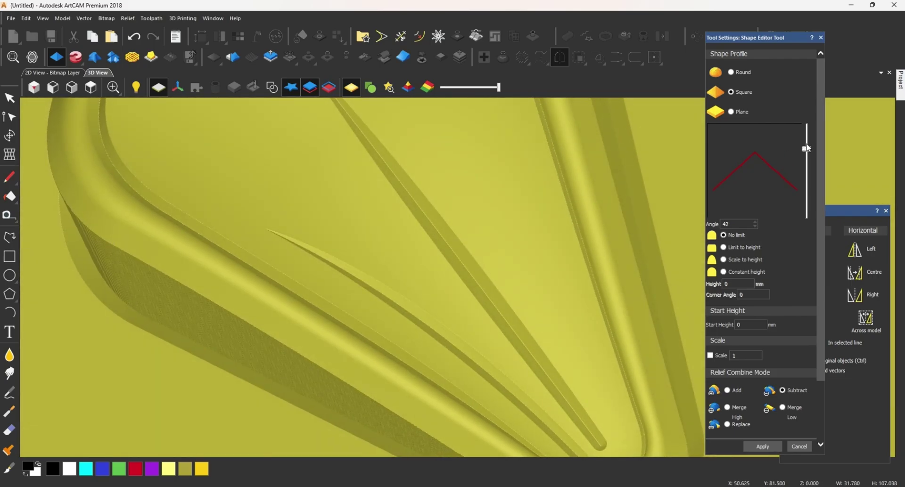
left_click_drag(807, 147, 807, 143)
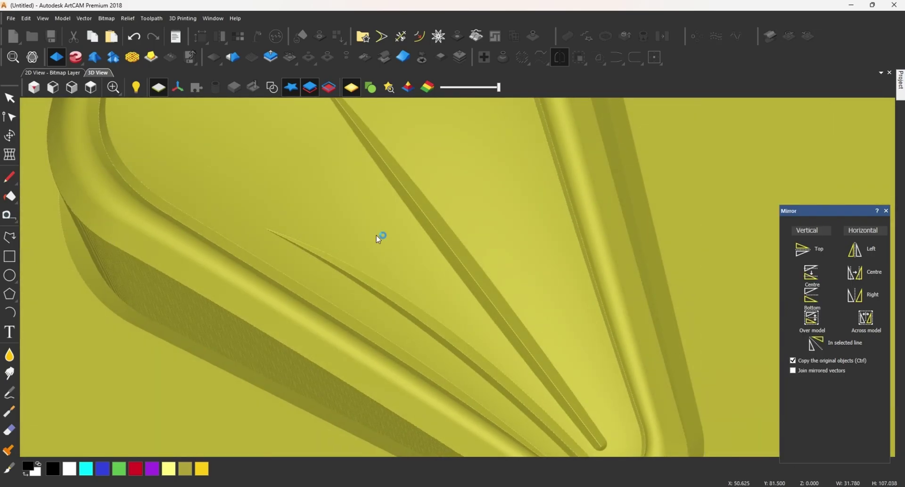
Smooth the petal's vein grooves with the round Smoothing tool at a radius of 144 pixels and 23% strength
left_click_drag(225, 259, 443, 343)
scroll(471, 292, "down", 5)
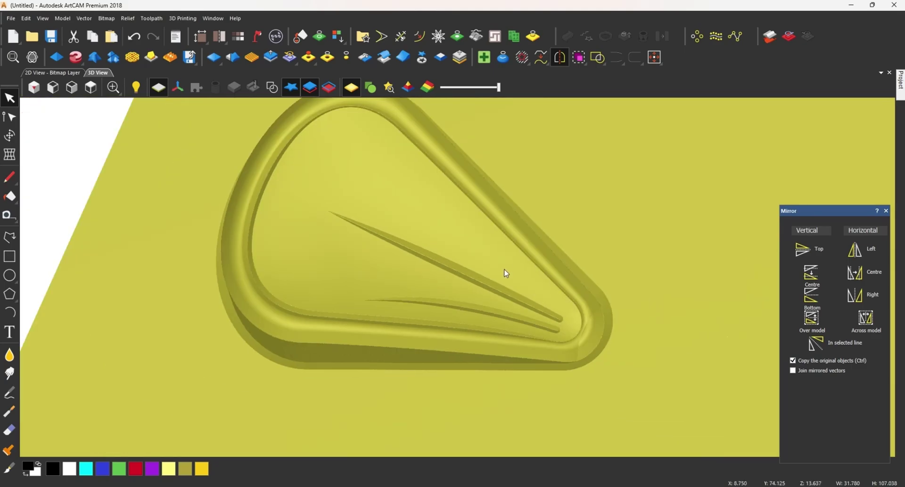
scroll(501, 218, "up", 2)
left_click(127, 18)
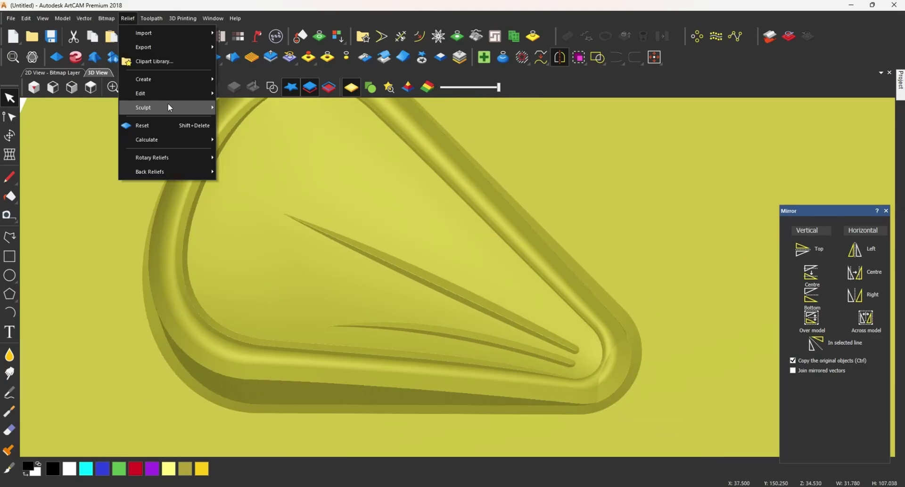
mouse_move(169, 104)
left_click(240, 109)
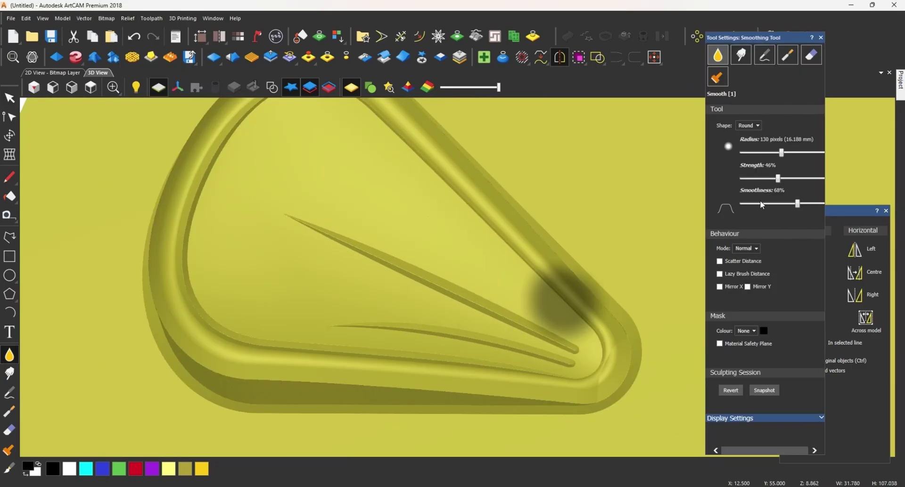
left_click(760, 179)
left_click(785, 153)
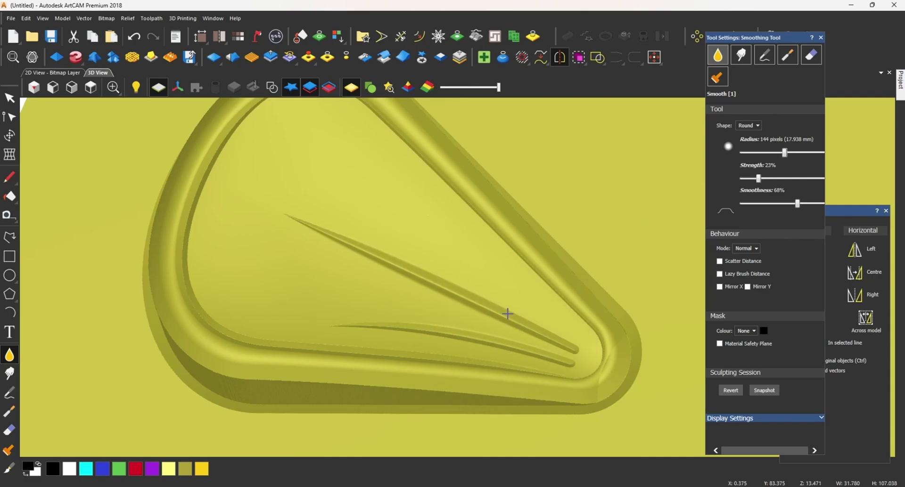
Smooth the petal's rim and surface with the smoothing brush set to a 247-pixel radius and 33% strength
left_click(767, 178)
left_click(803, 153)
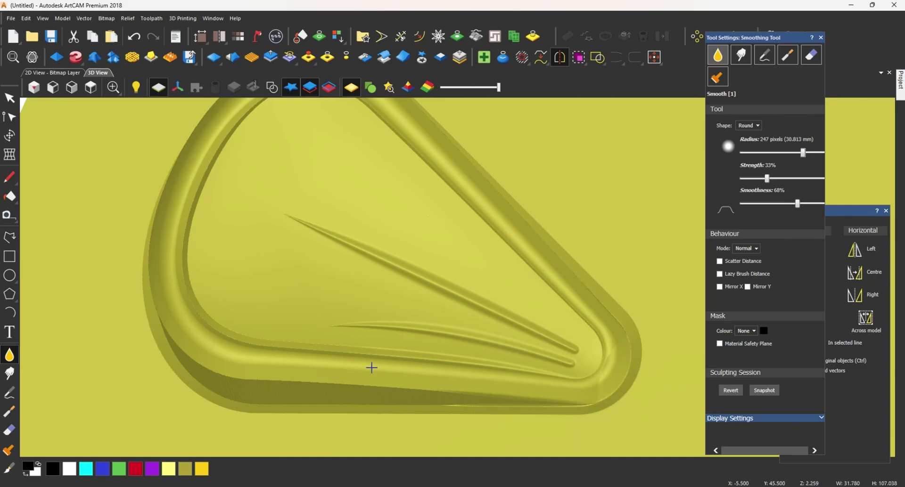
mouse_move(372, 367)
left_mouse_down()
mouse_move(240, 377)
mouse_move(178, 257)
mouse_move(277, 132)
left_mouse_up()
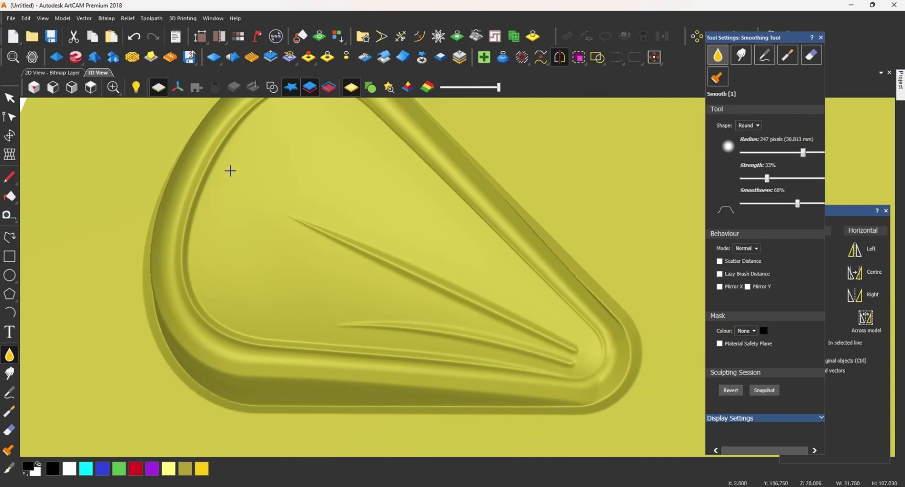
mouse_move(410, 417)
middle_mouse_down()
mouse_move(404, 226)
mouse_move(377, 279)
mouse_move(349, 391)
middle_mouse_up()
Finish the smoothing and clear the relief outside the petal's second-outermost outline
left_click(52, 73)
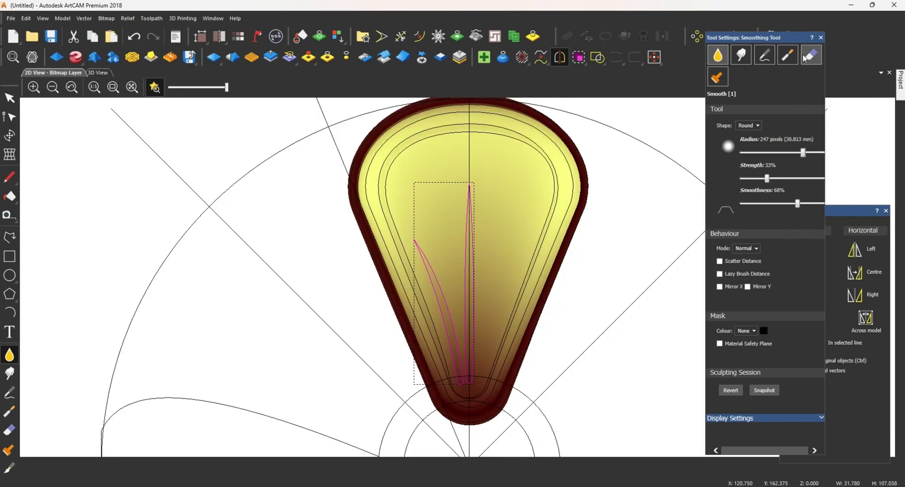
left_click(821, 37)
left_click(515, 208)
left_click(580, 202)
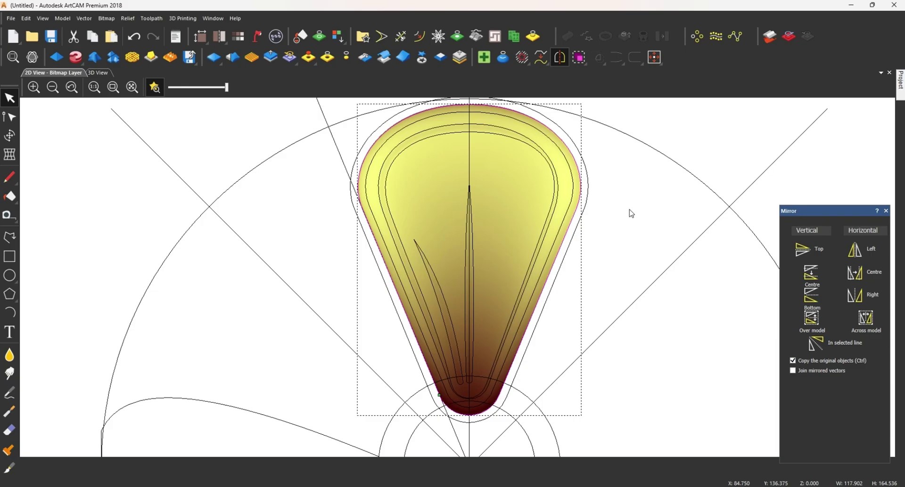
left_click(612, 163)
Mirror-merge the petal relief left over right so the side vein is carved in both halves
left_click(366, 56)
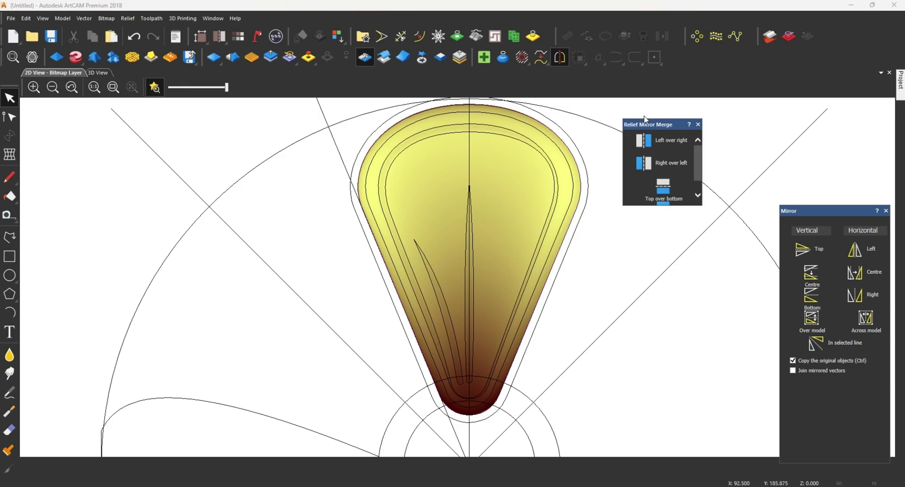
left_click(668, 143)
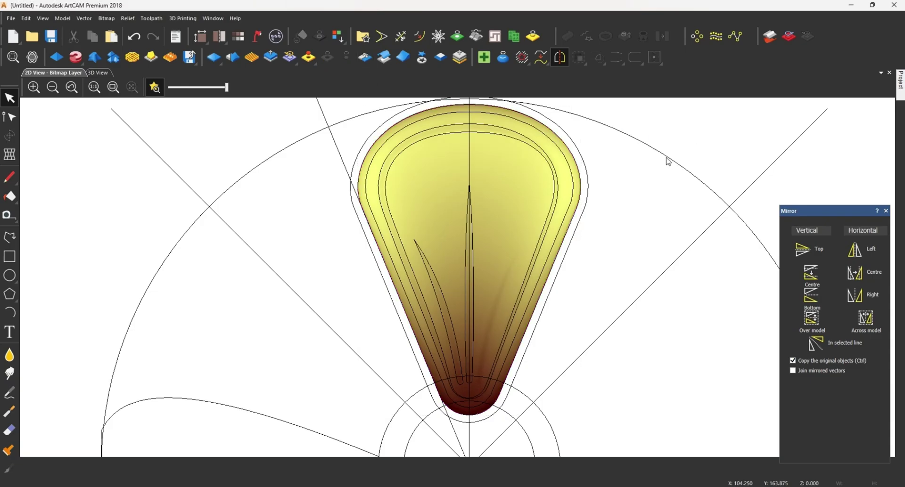
left_click(98, 73)
left_click_drag(424, 235, 504, 363)
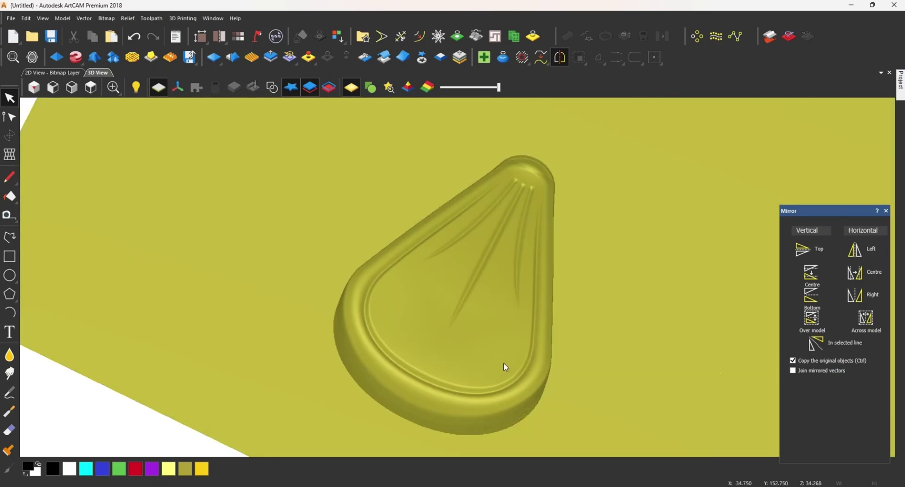
Move the petal's nested outlines and vein vectors off the panel, beyond its upper-right corner
left_click(54, 72)
scroll(480, 230, "down", 2)
left_click_drag(360, 161, 559, 394)
left_click_drag(449, 323, 776, 164)
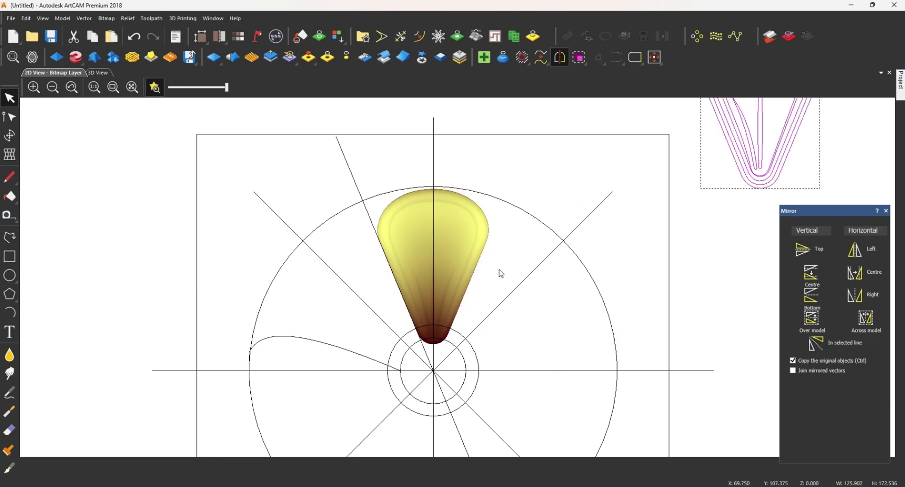
left_click(495, 269)
Convert the petal relief into a relief clipart object
left_click(886, 210)
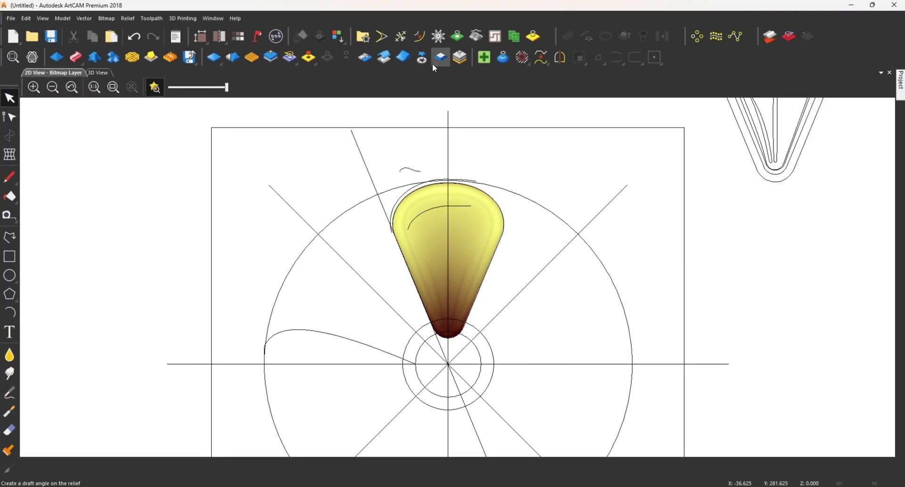
left_click(422, 57)
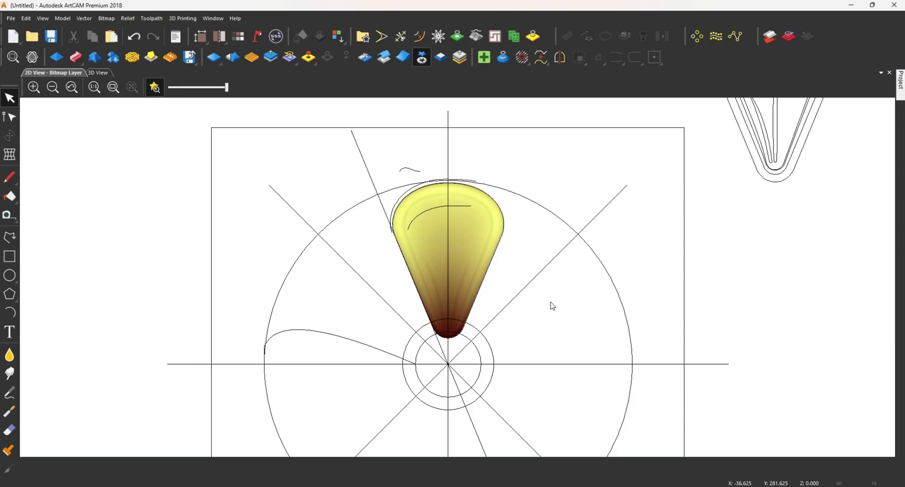
left_click(566, 324)
Rotate-copy the petal clipart around X 0, Y 0 to make eight objects over a total of 360 degrees
scroll(453, 334, "up", 5)
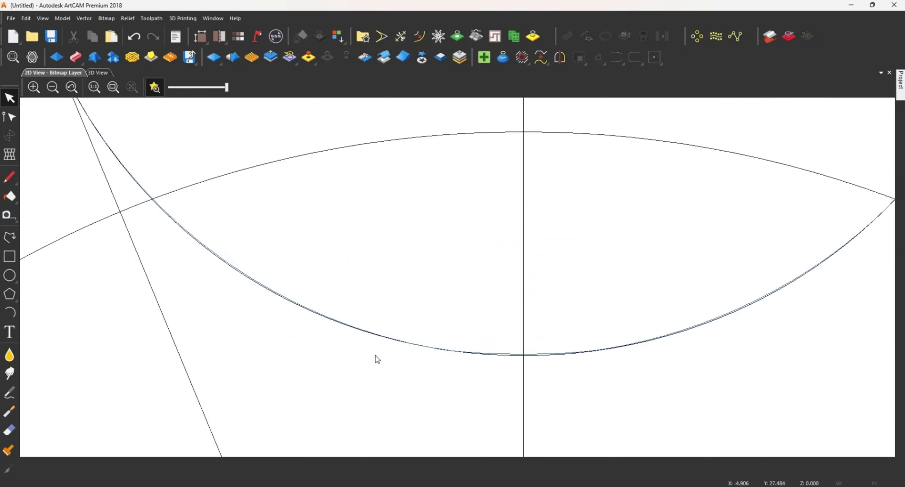
scroll(448, 343, "up", 3)
left_click(450, 306)
scroll(557, 242, "down", 10)
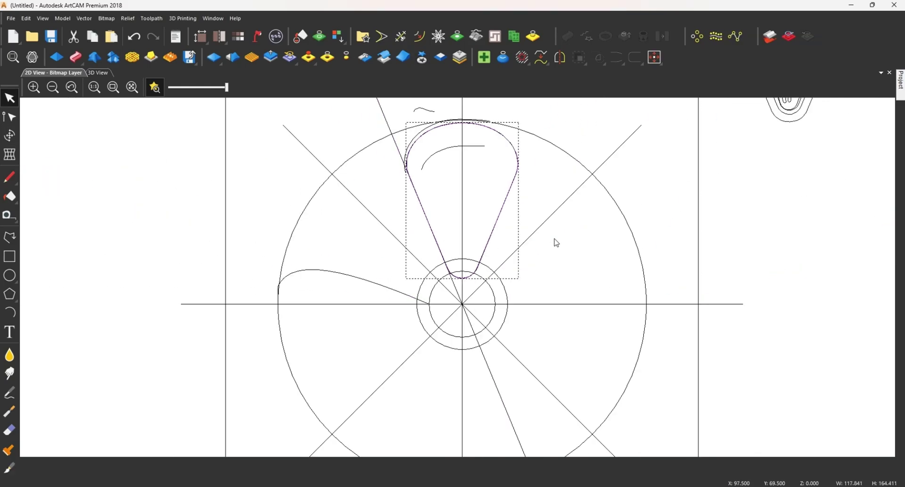
scroll(556, 243, "down", 3)
scroll(500, 323, "up", 3)
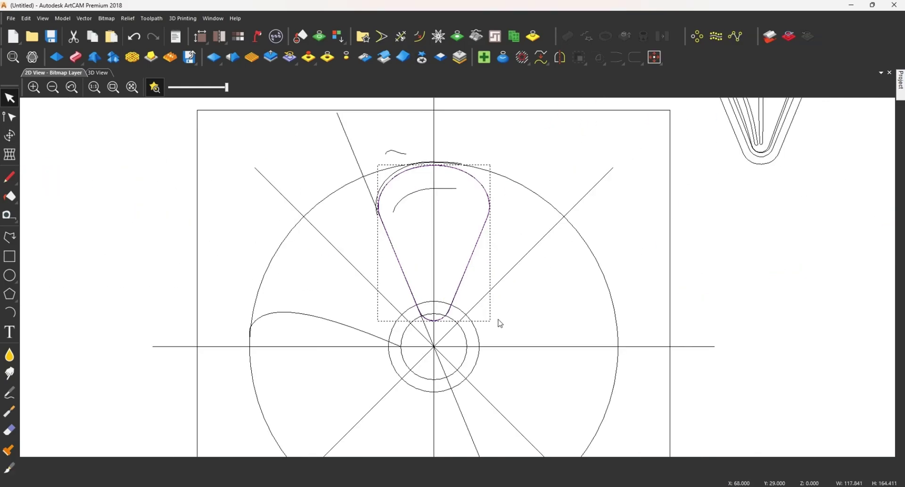
left_click(466, 260)
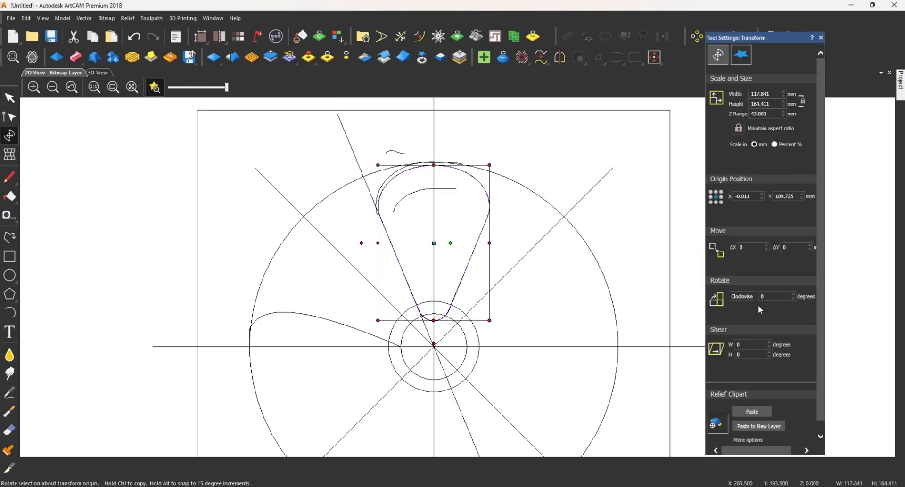
left_click(821, 38)
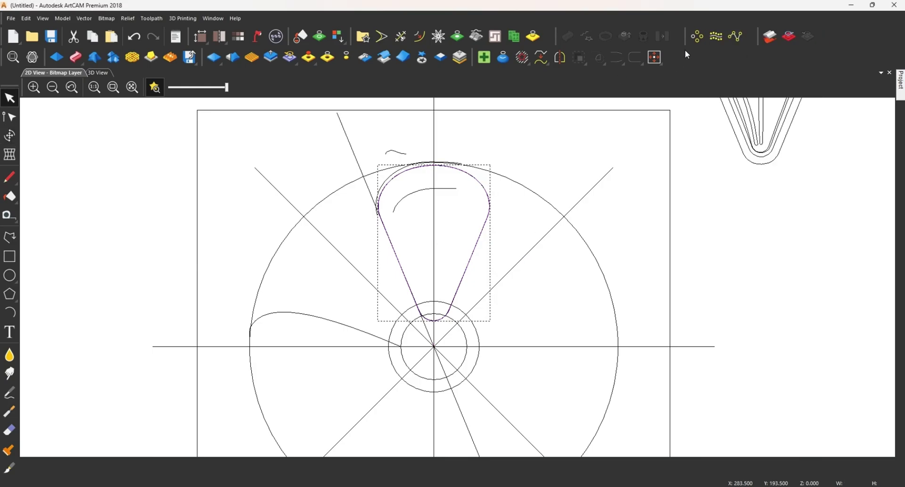
left_click(696, 37)
left_click(737, 165)
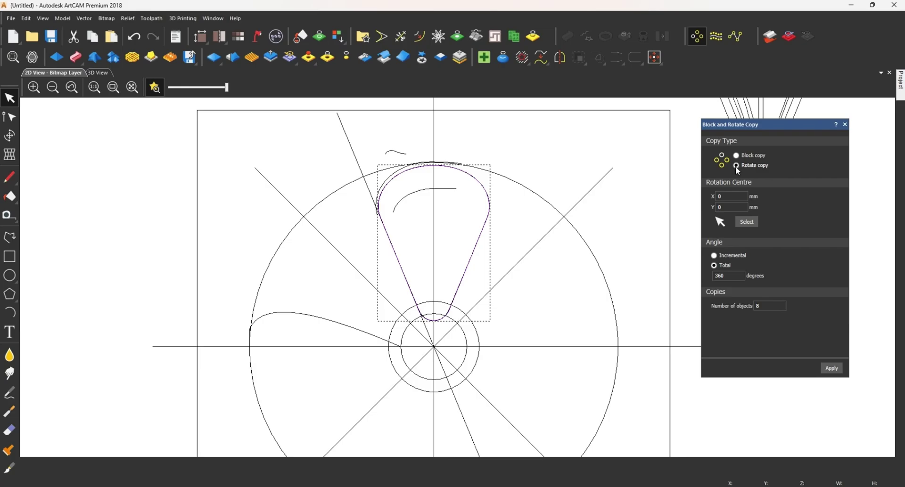
left_click(831, 369)
left_click(845, 124)
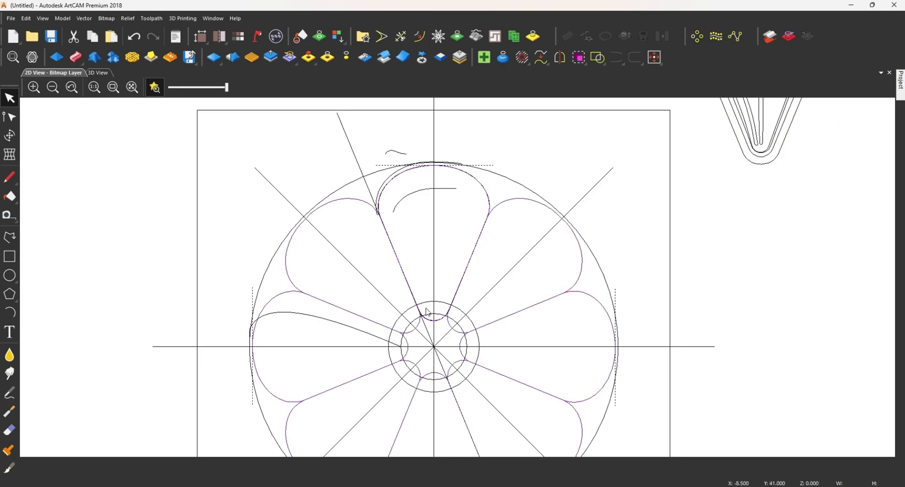
Paste the eight petal clipart objects into the relief
left_click(461, 313)
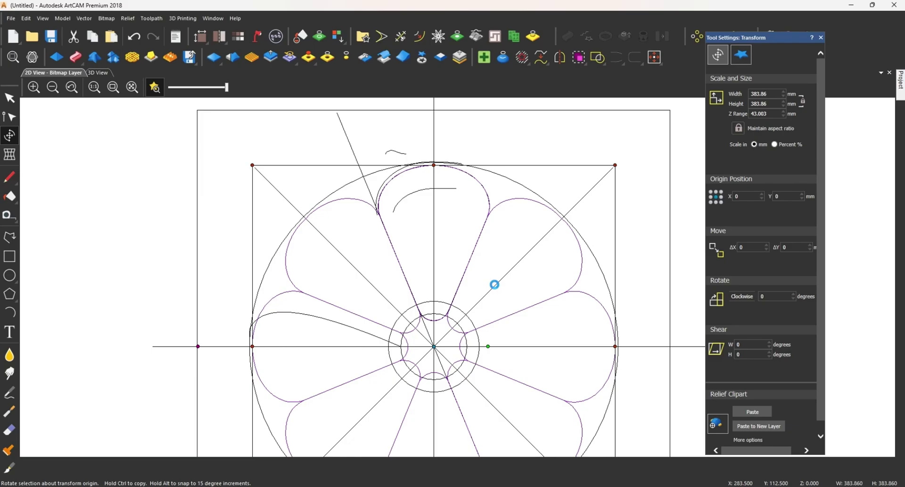
key("Escape")
scroll(494, 284, "down", 3)
scroll(479, 270, "up", 3)
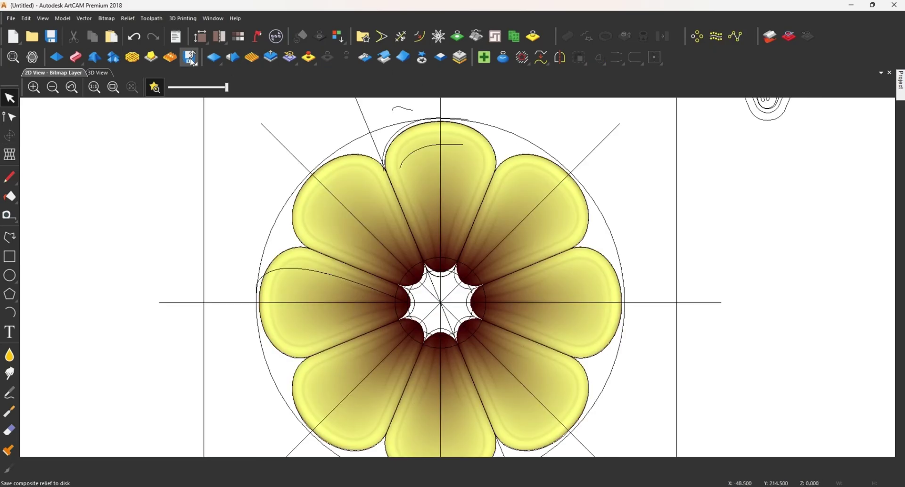
Scale the flower relief to a height of 25 mm
left_click(270, 57)
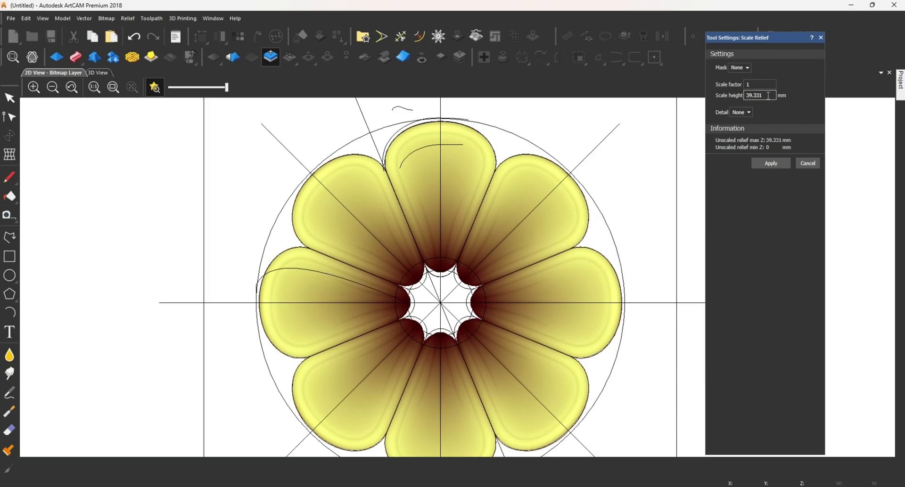
type("25")
left_click(814, 161)
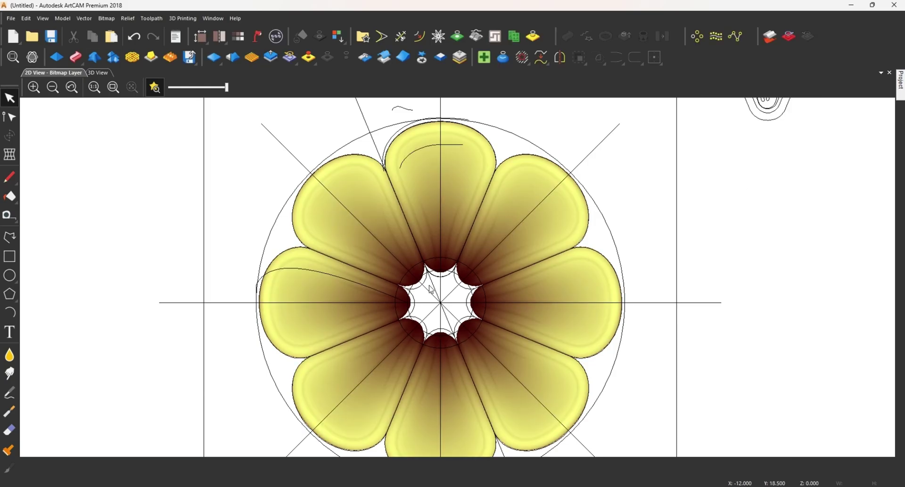
Create a circle centred at X 0, Y 0 with a radius of about 49.9 mm, just outside the existing centre circle
scroll(430, 287, "up", 2)
left_click(399, 249)
scroll(429, 283, "up", 2)
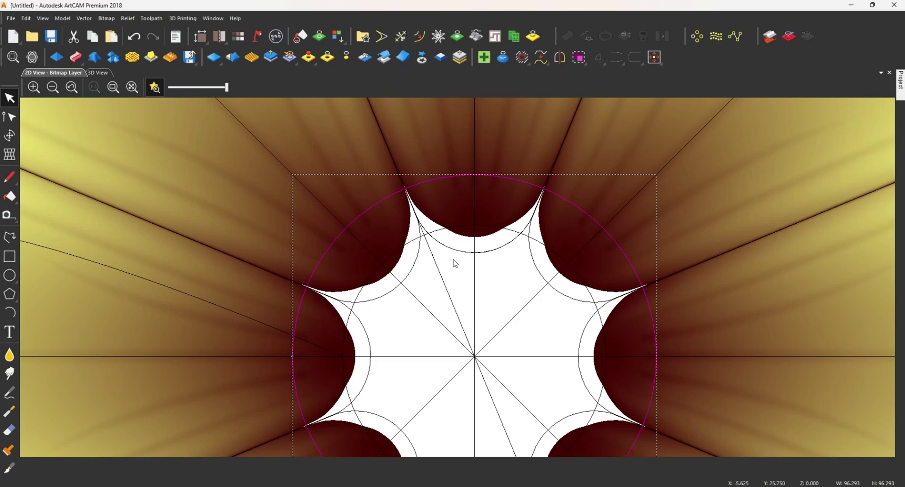
left_click(10, 275)
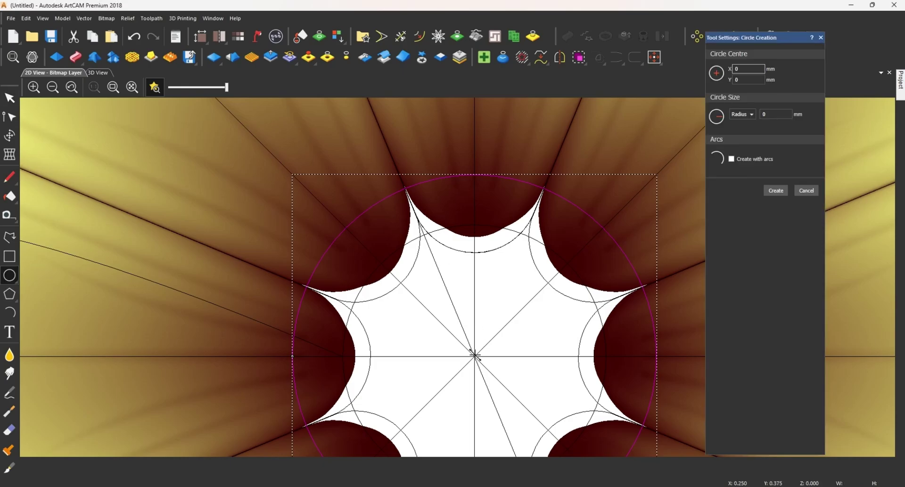
left_click_drag(475, 356, 297, 289)
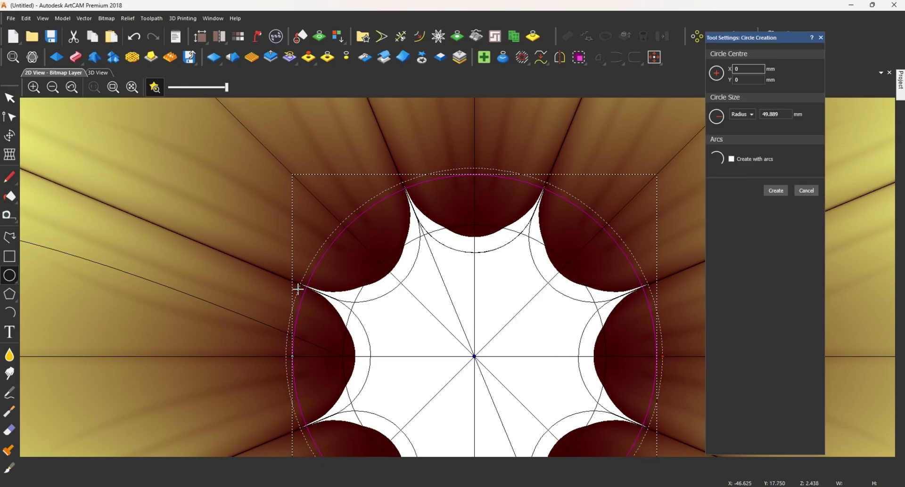
left_click(776, 191)
Shape the new circle into a round 85-degree dome scaled to 25 mm height, combined with the petals using Merge High
left_click(57, 57)
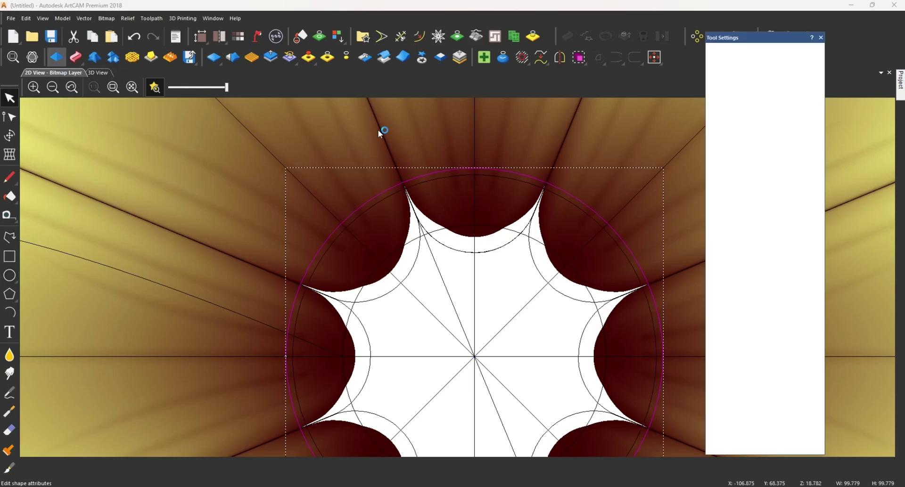
left_click(730, 73)
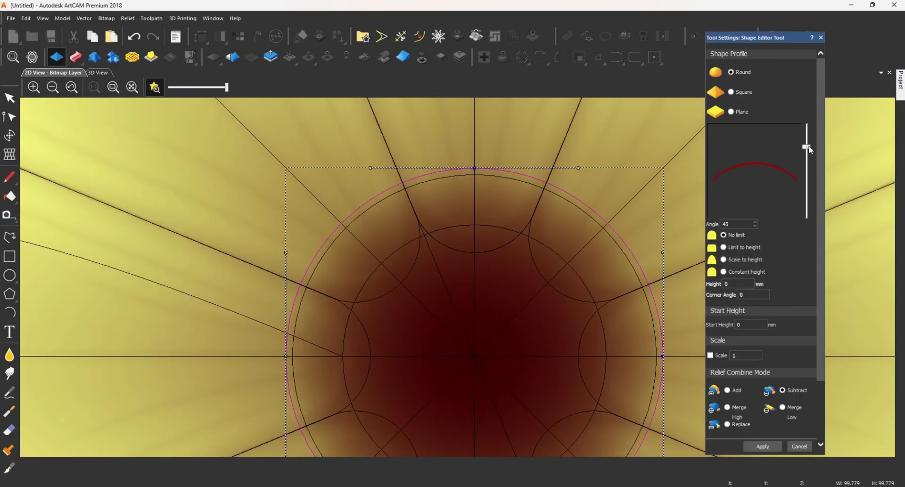
left_click_drag(808, 147, 808, 127)
left_click(727, 408)
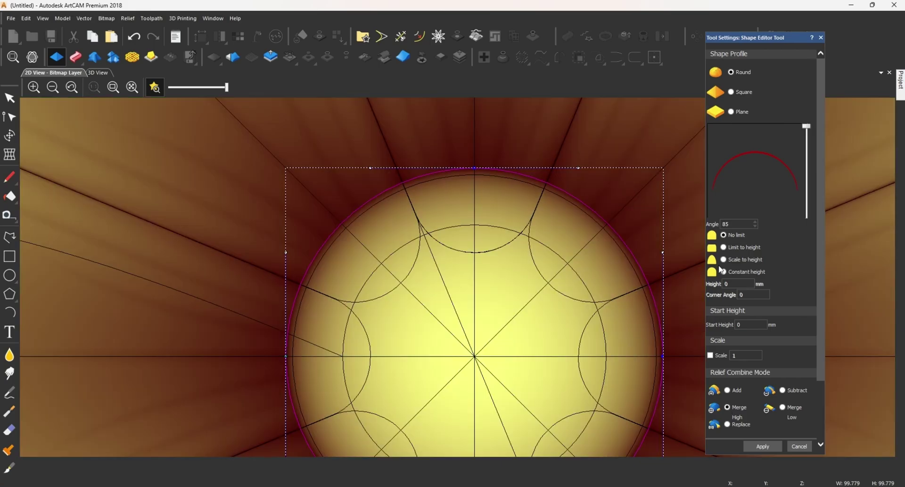
left_click(726, 259)
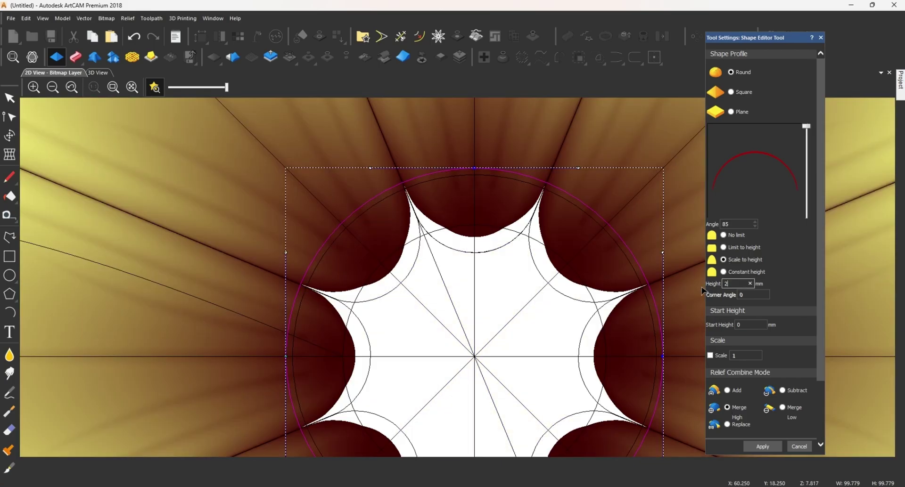
type("5")
Examine the eight-petal flower and its centre dome in 3D from several angles, and leave the Shape Editor
left_click(99, 72)
scroll(507, 257, "down", 5)
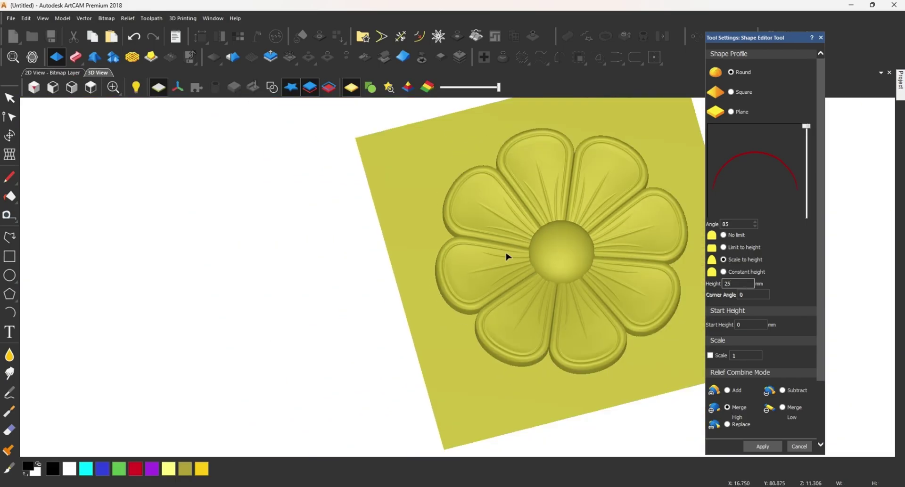
scroll(566, 250, "up", 4)
left_click_drag(566, 251, 304, 293)
scroll(468, 247, "down", 4)
left_click_drag(468, 251, 485, 259)
scroll(368, 255, "up", 3)
left_click_drag(368, 255, 389, 389)
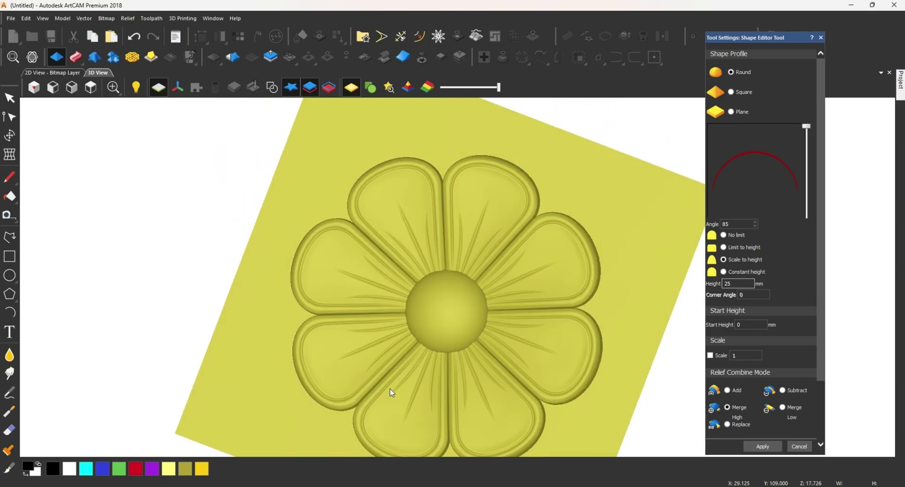
left_click(807, 449)
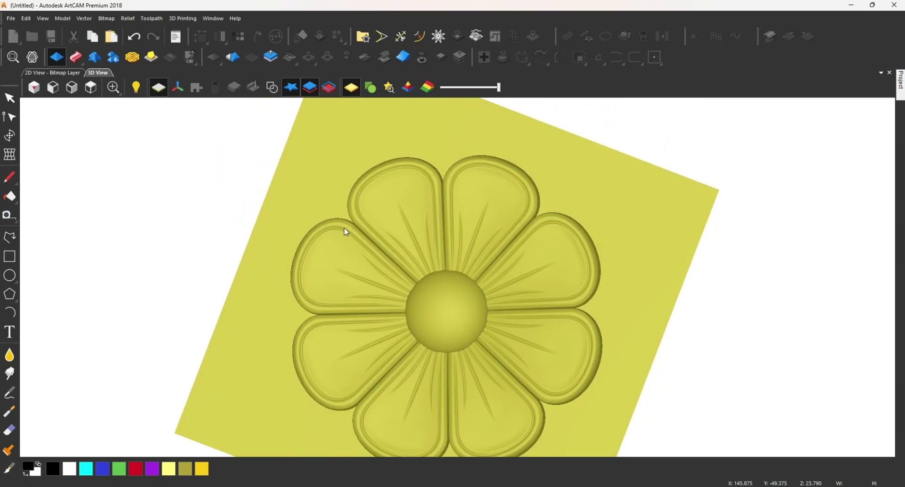
Hide the flat zero plane around the flower relief in the 3D view
left_click(160, 88)
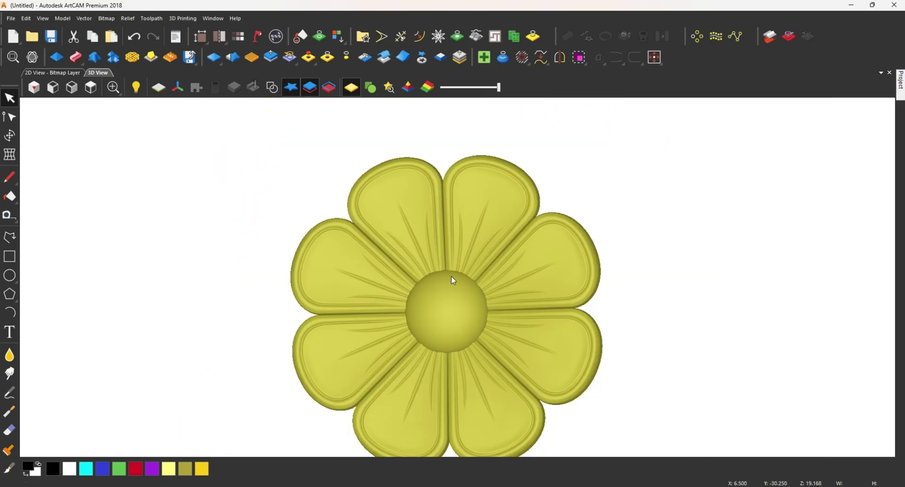
left_click_drag(453, 279, 439, 231)
left_click_drag(372, 218, 404, 249)
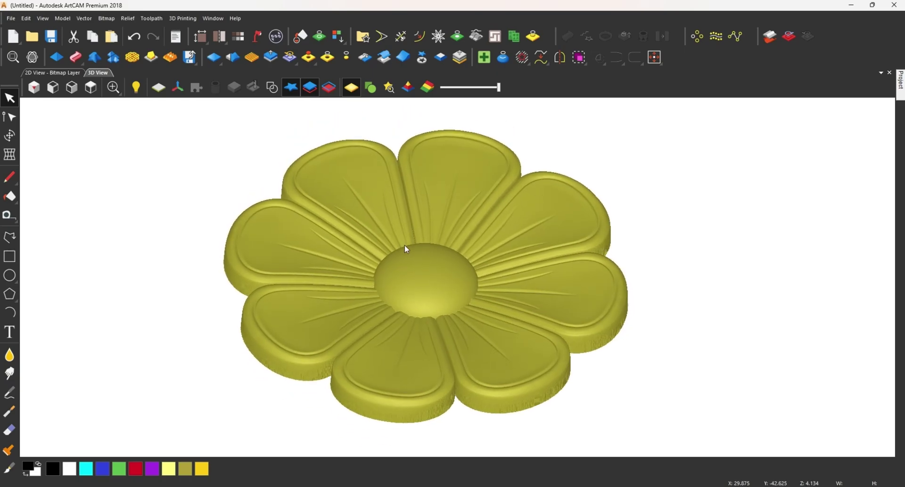
Scale the whole flower relief to a height of 35 mm with no mask
left_click(271, 57)
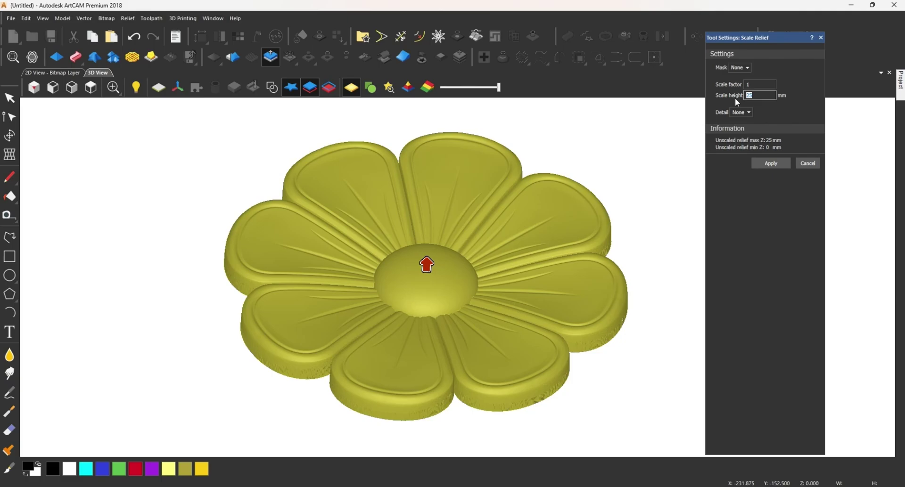
type("35")
scroll(460, 254, "down", 2)
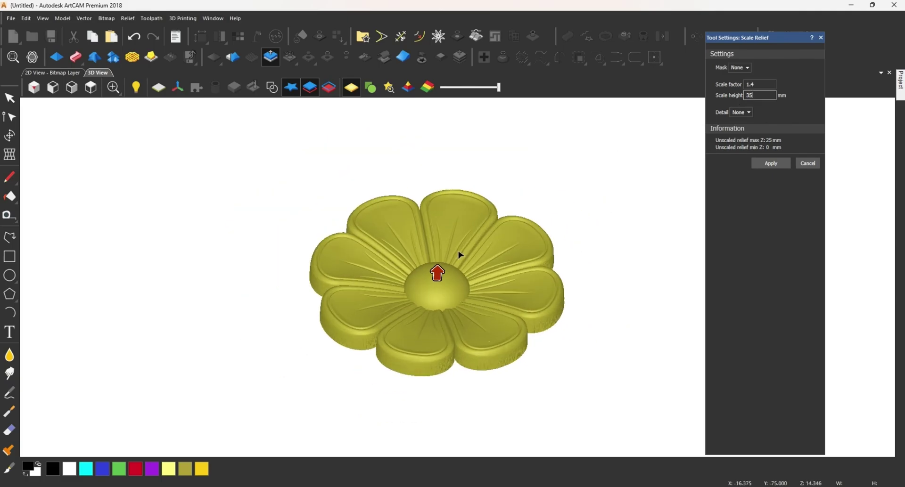
scroll(474, 259, "up", 2)
left_click_drag(489, 250, 578, 301)
left_click(808, 163)
Examine the petal grooves and centre dome of the scaled flower up close and as a whole
scroll(578, 301, "up", 5)
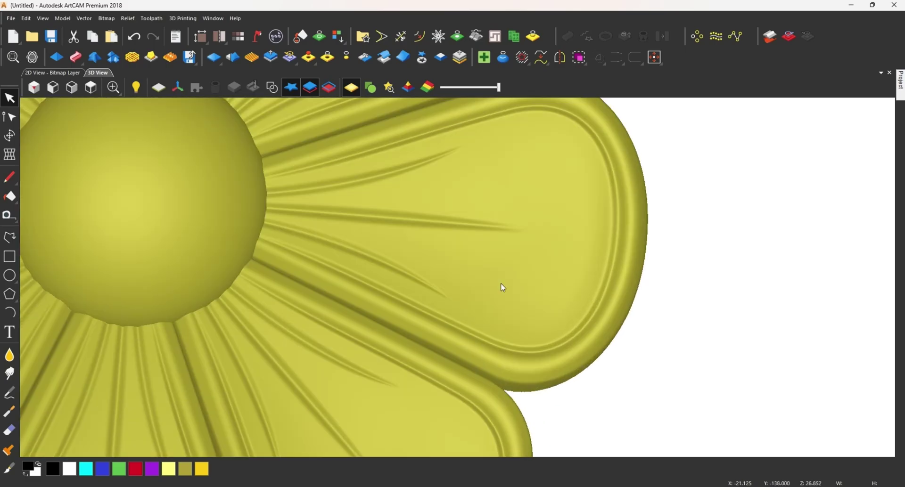
left_click_drag(526, 353, 462, 295)
scroll(484, 313, "down", 5)
scroll(456, 279, "down", 3)
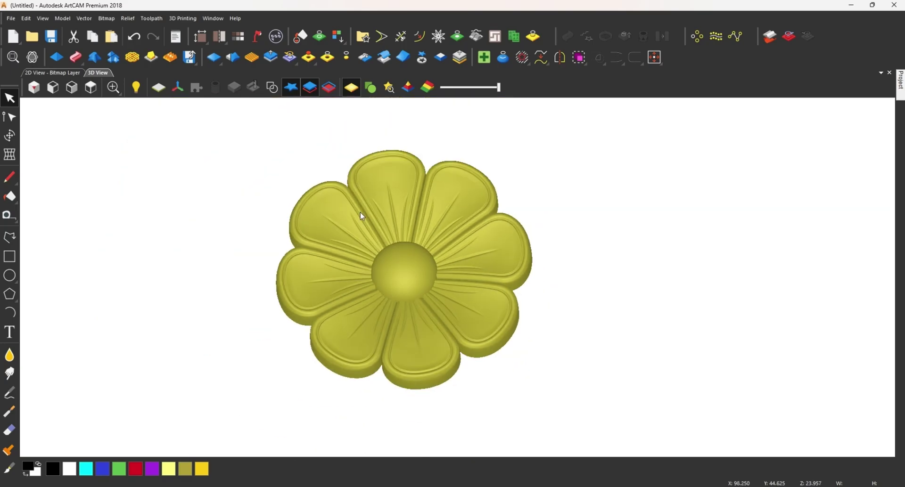
scroll(361, 216, "up", 1)
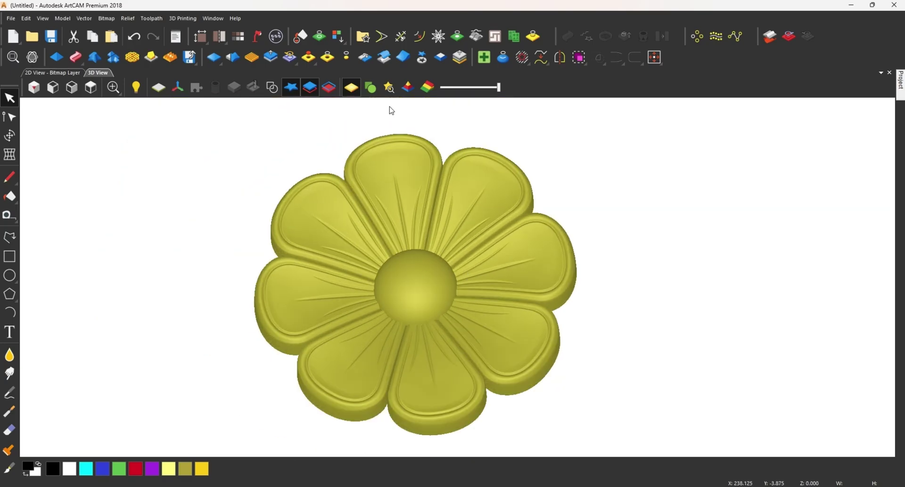